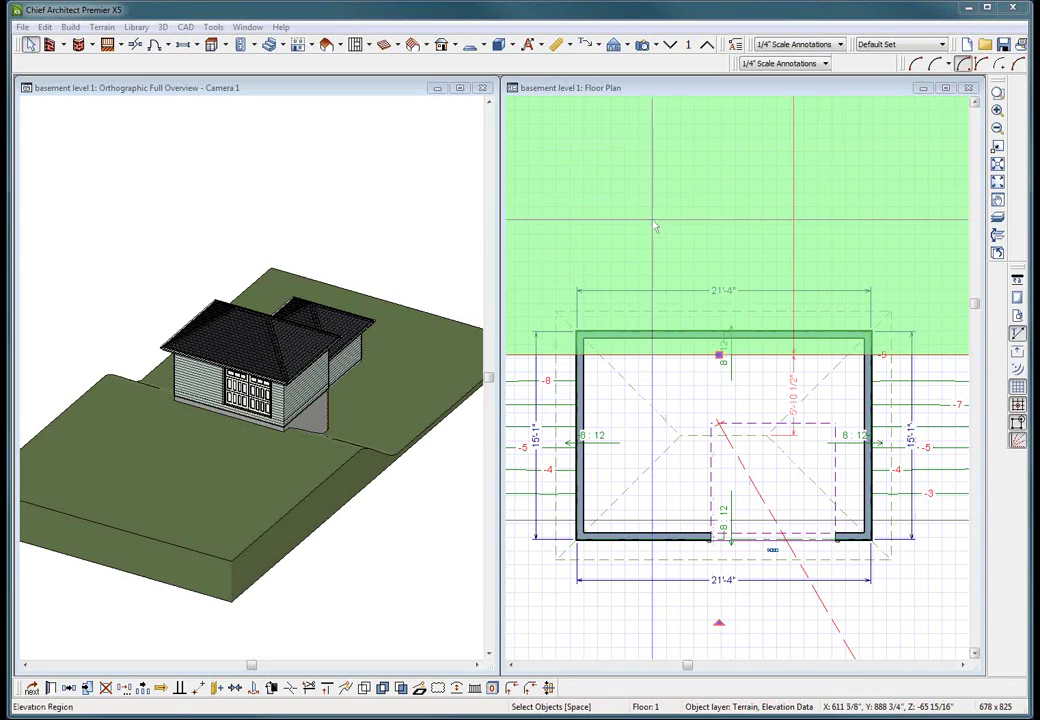
Examine the two buildings and the sloped terrain in the 3D overview from the upper garage door side around to the walkout side
scroll(706, 268, "down", 2)
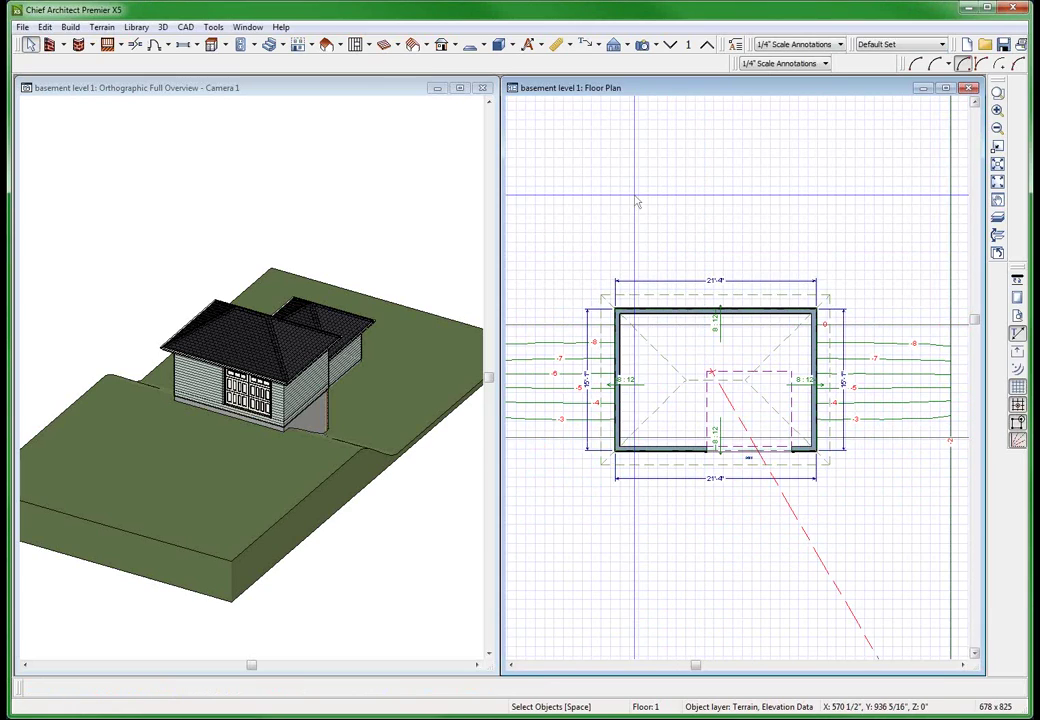
left_click(748, 458)
key("Escape")
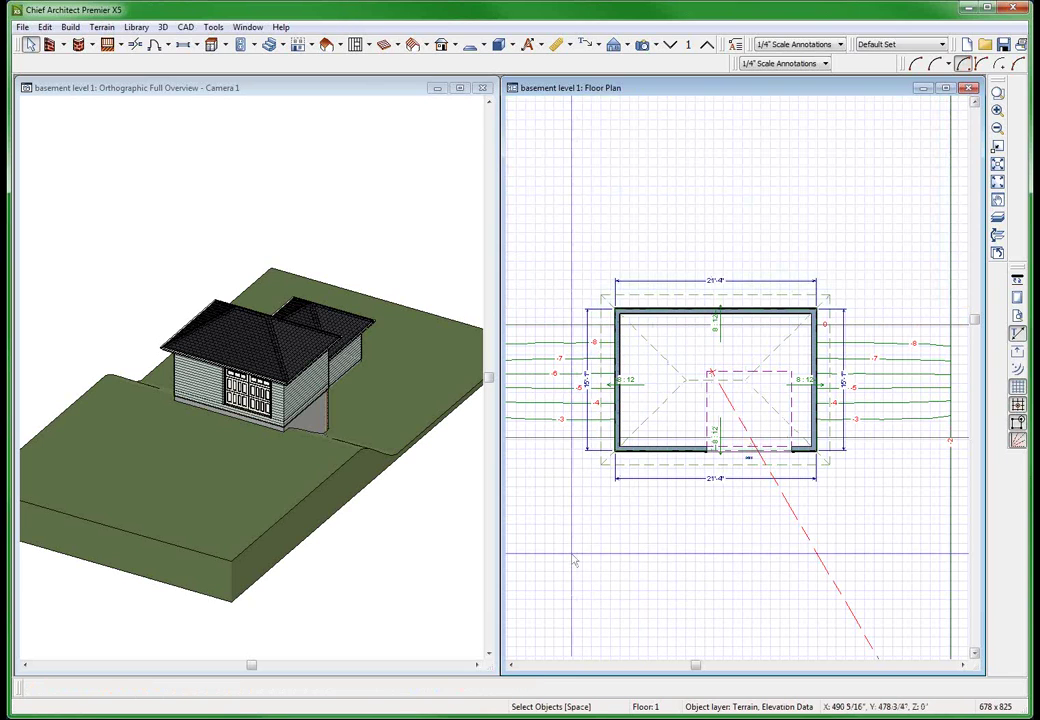
left_click(290, 400)
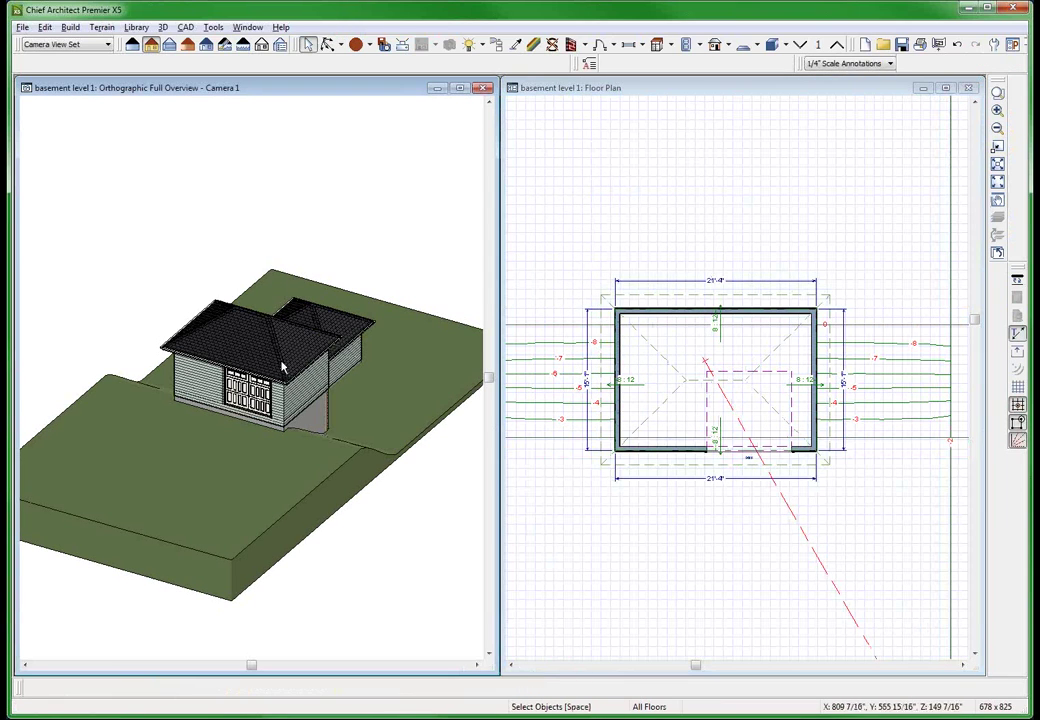
key("alt+o")
mouse_move(281, 336)
left_mouse_down()
mouse_move(128, 355)
mouse_move(39, 276)
mouse_move(36, 254)
mouse_move(230, 262)
mouse_move(216, 279)
mouse_move(262, 344)
left_mouse_up()
scroll(262, 344, "up", 4)
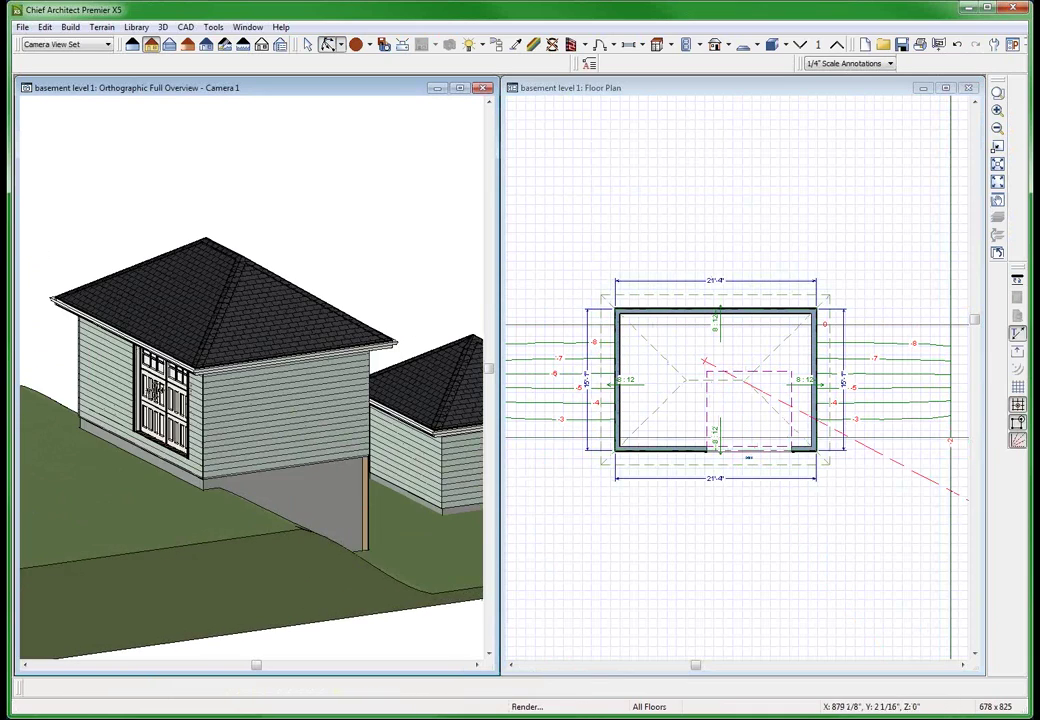
left_click_drag(157, 393, 192, 390)
key("space")
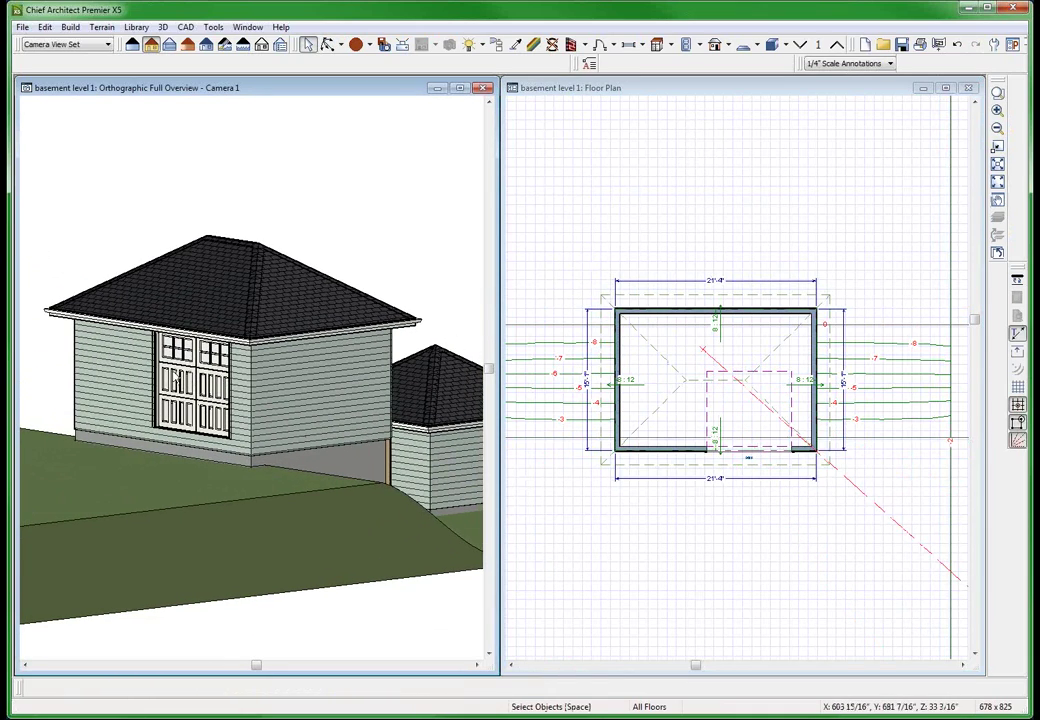
scroll(250, 425, "down", 3)
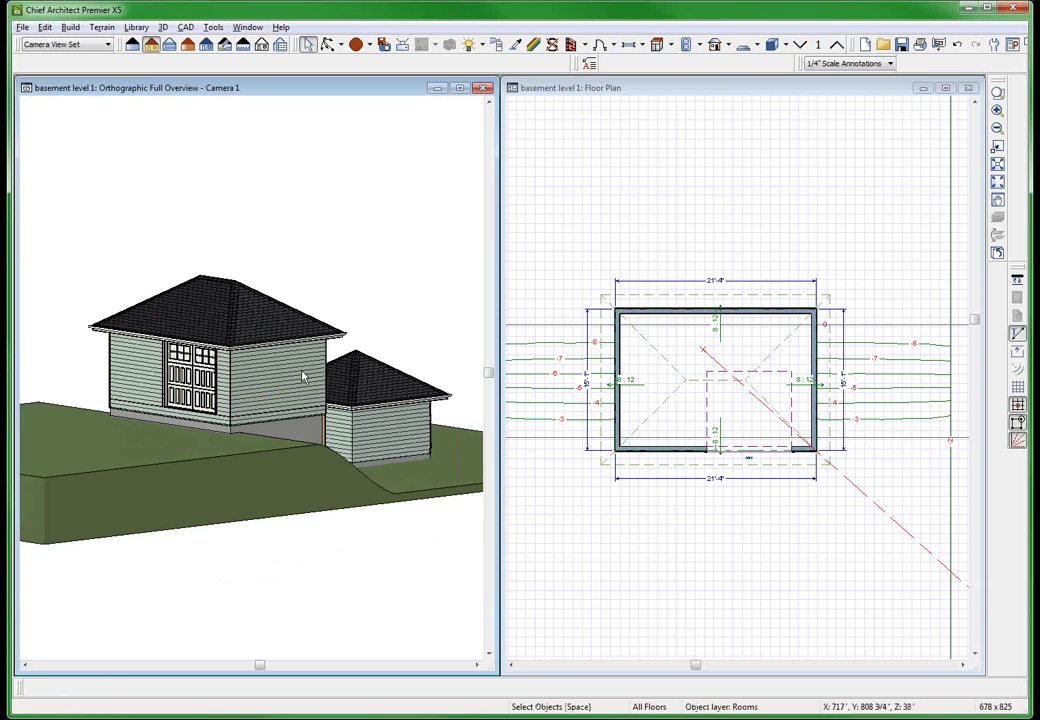
middle_click_drag(308, 425, 149, 414)
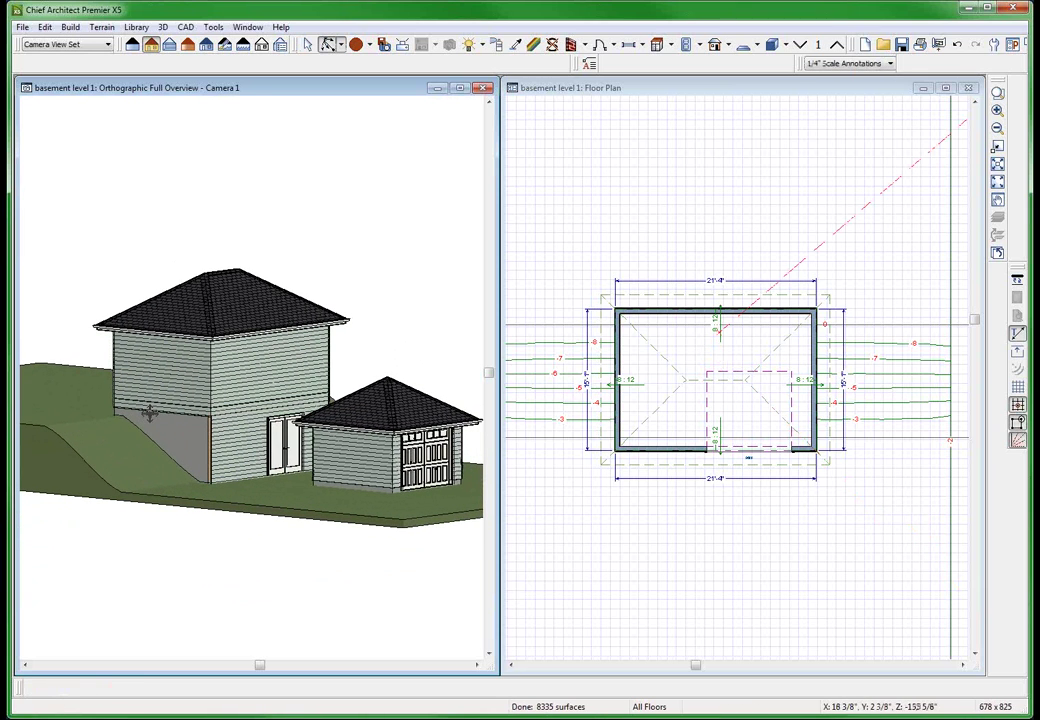
Display Floor 0, the foundation level, in the floor plan and frame both buildings
left_click(714, 287)
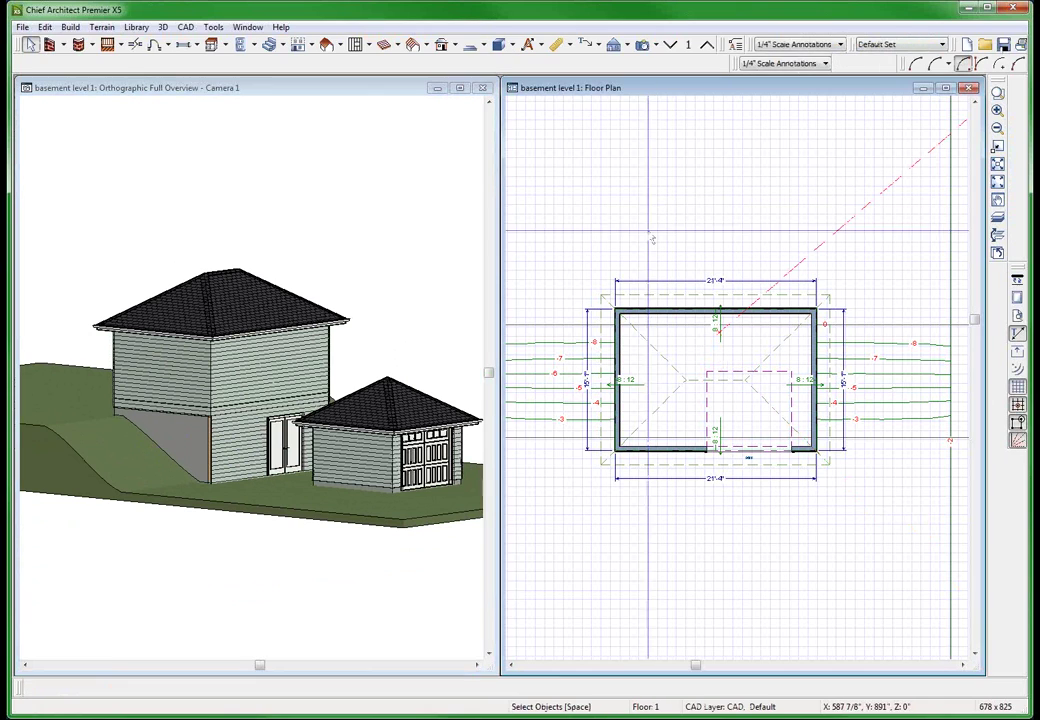
left_click(668, 47)
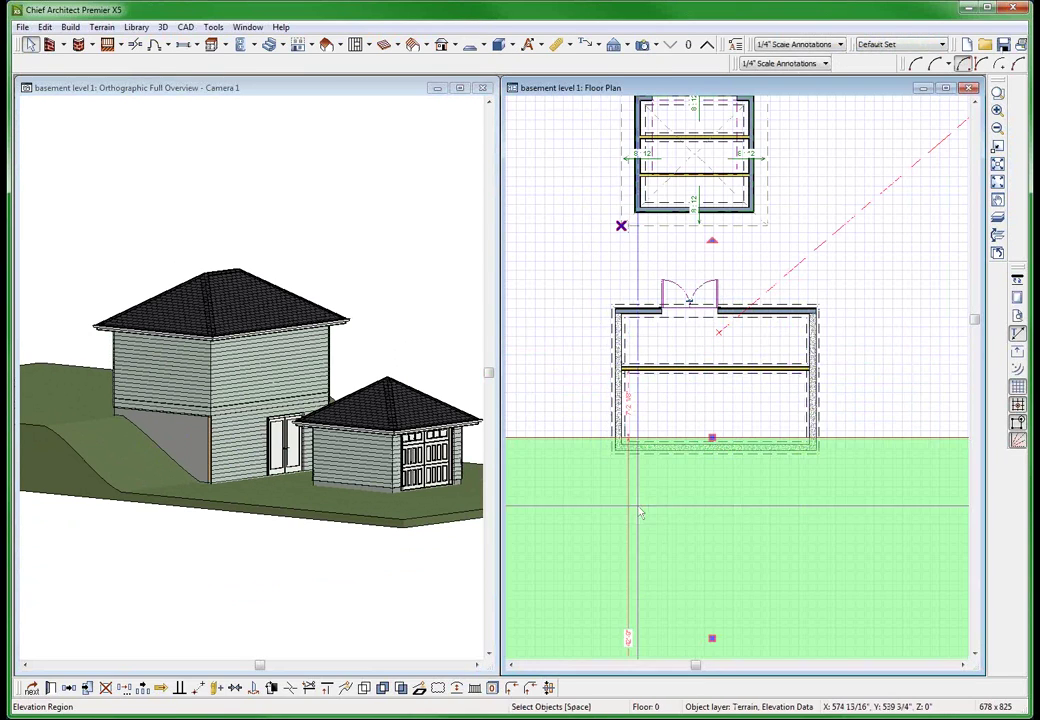
scroll(590, 523, "up", 3)
scroll(590, 523, "down", 2)
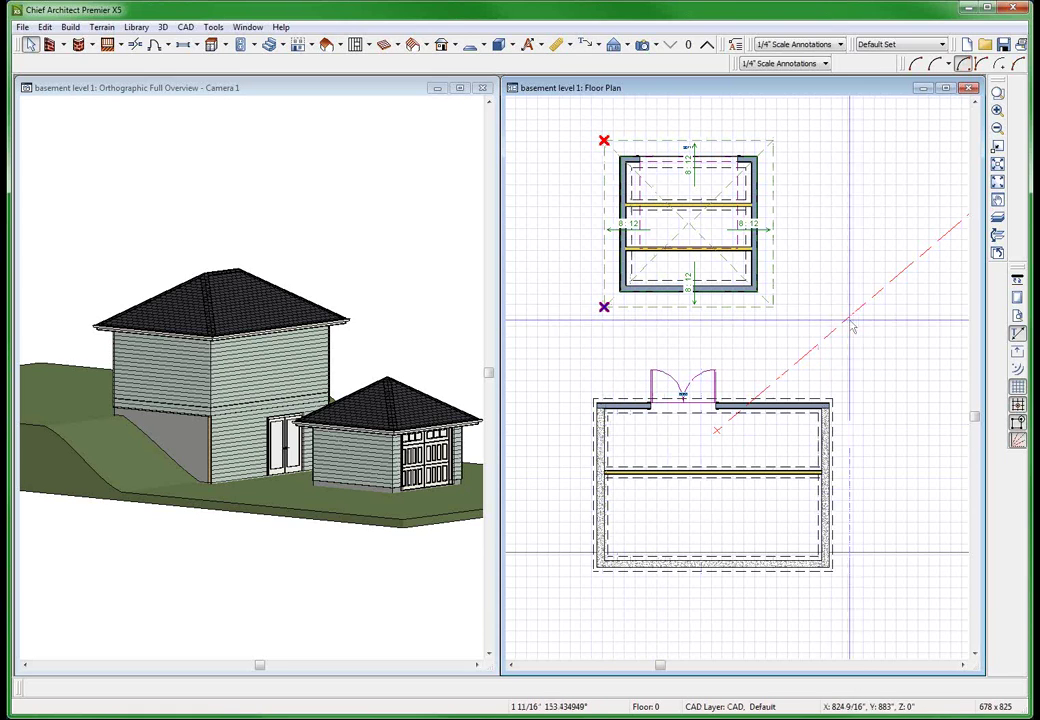
Apply the "fndtn dsh" layer set to the floor plan and inspect the foundation walls and footings
left_click(911, 45)
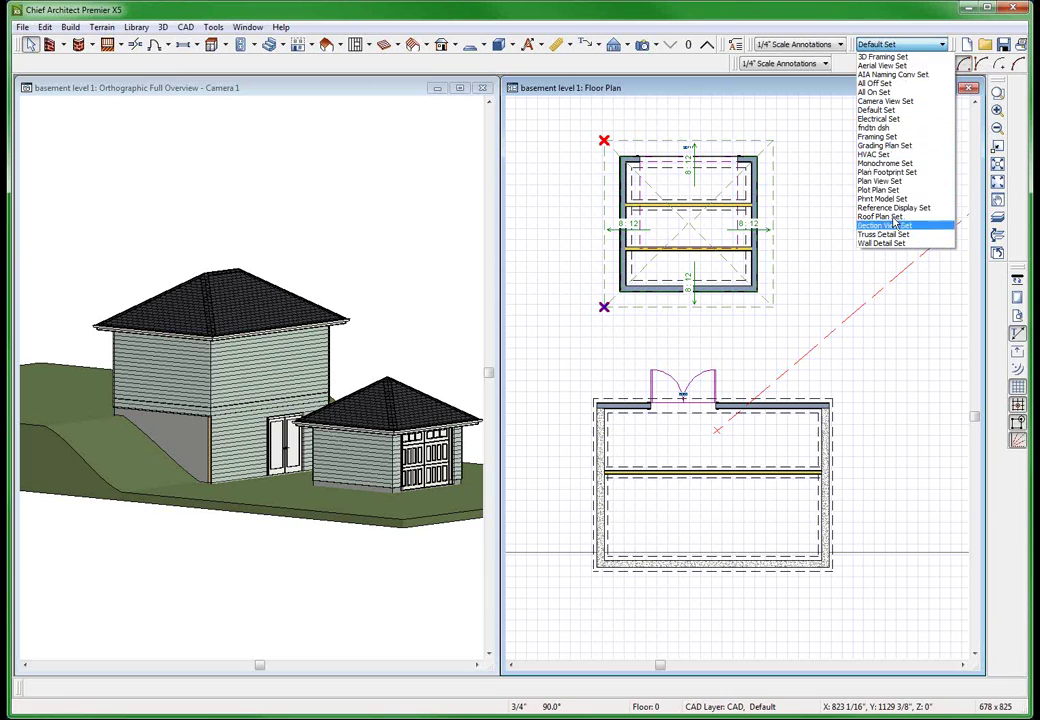
left_click(886, 128)
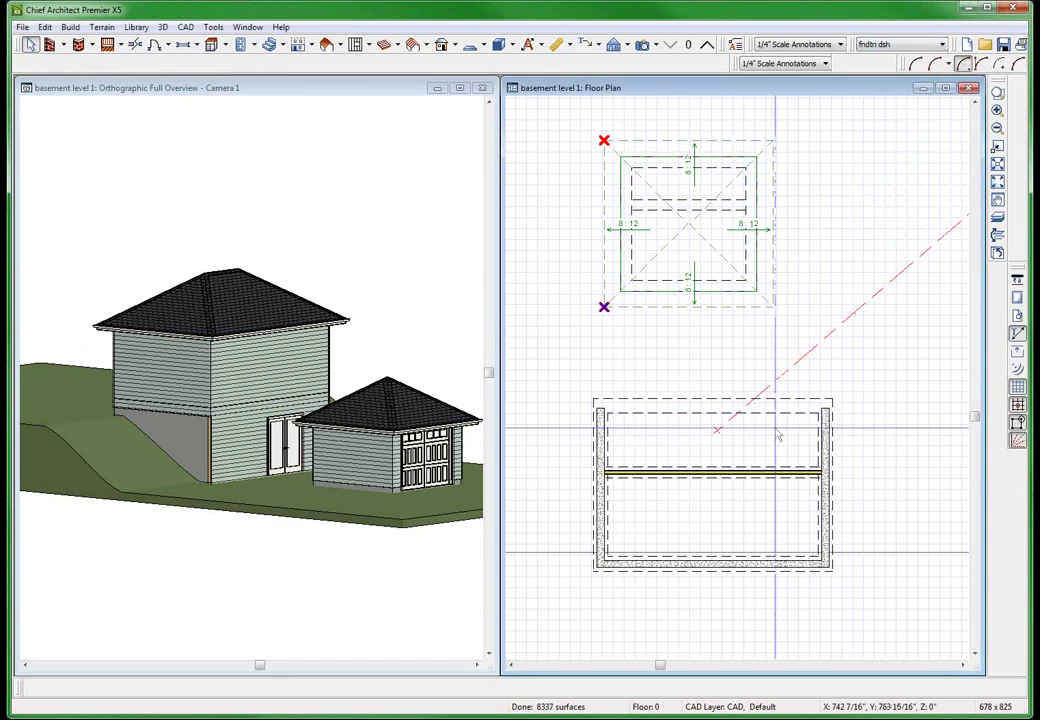
scroll(721, 390, "up", 1)
scroll(721, 390, "up", 1)
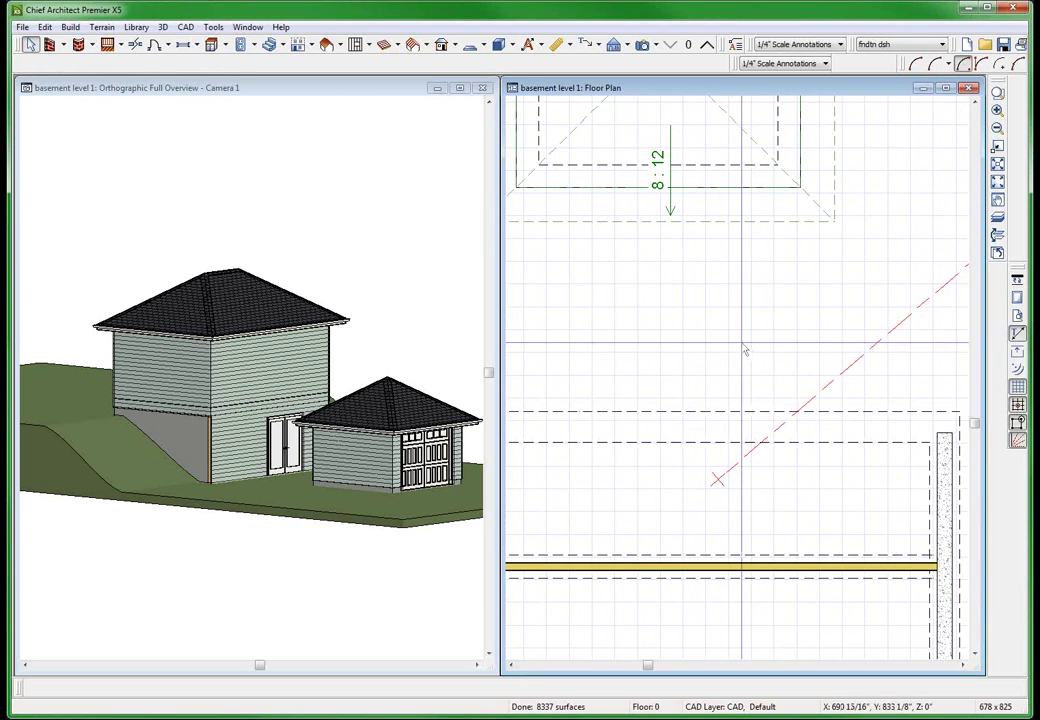
scroll(720, 340, "down", 2)
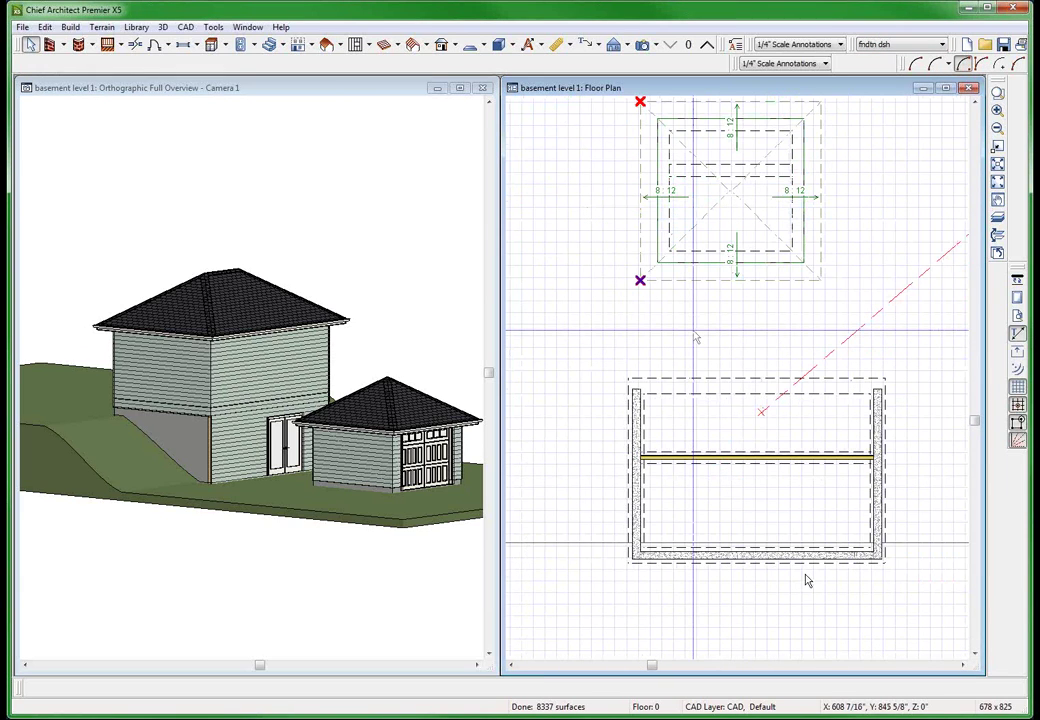
Look up the display setting of the Slabs layer in the layer display options of the "fndtn dsh" set
key("ctrl+l")
key("s")
key("l")
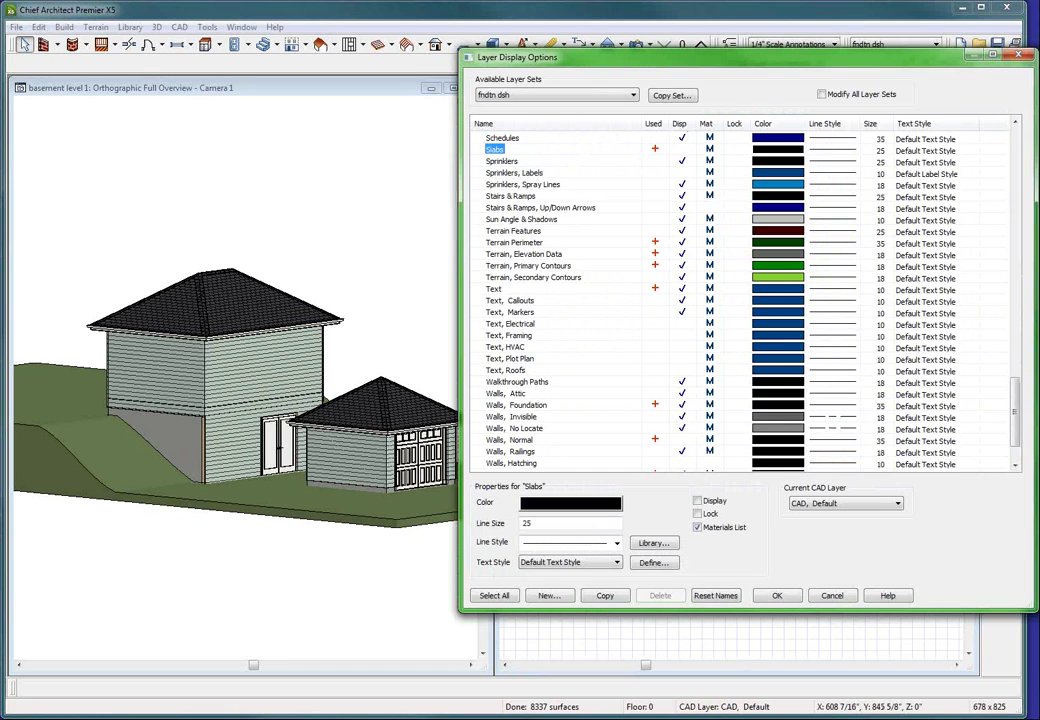
key("Return")
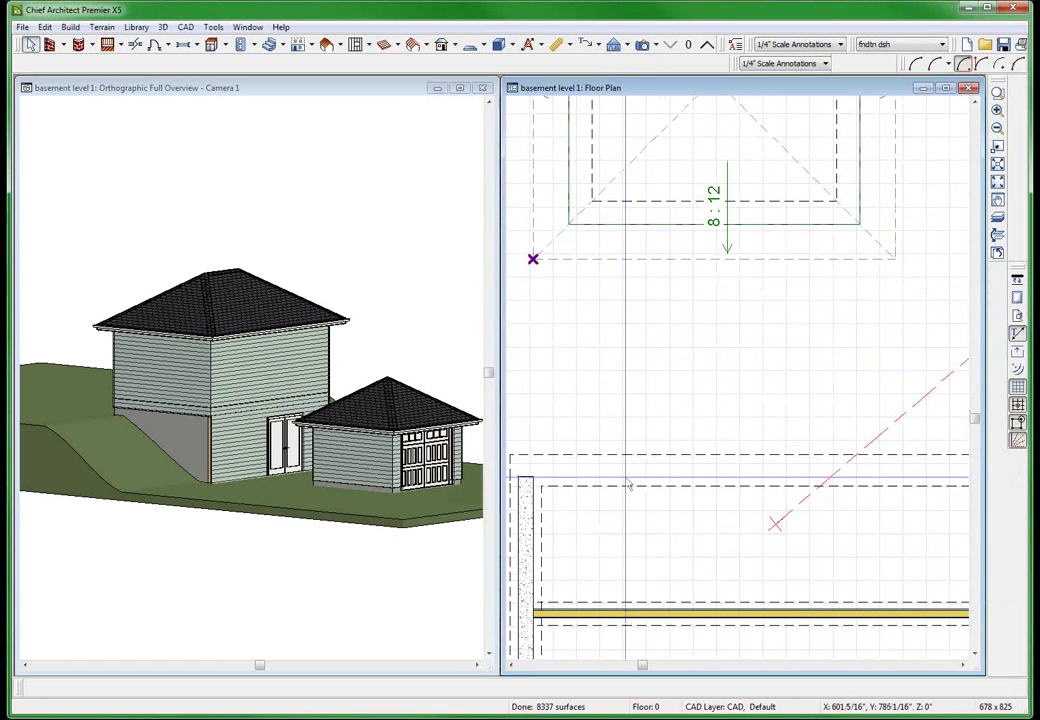
scroll(703, 430, "down", 1)
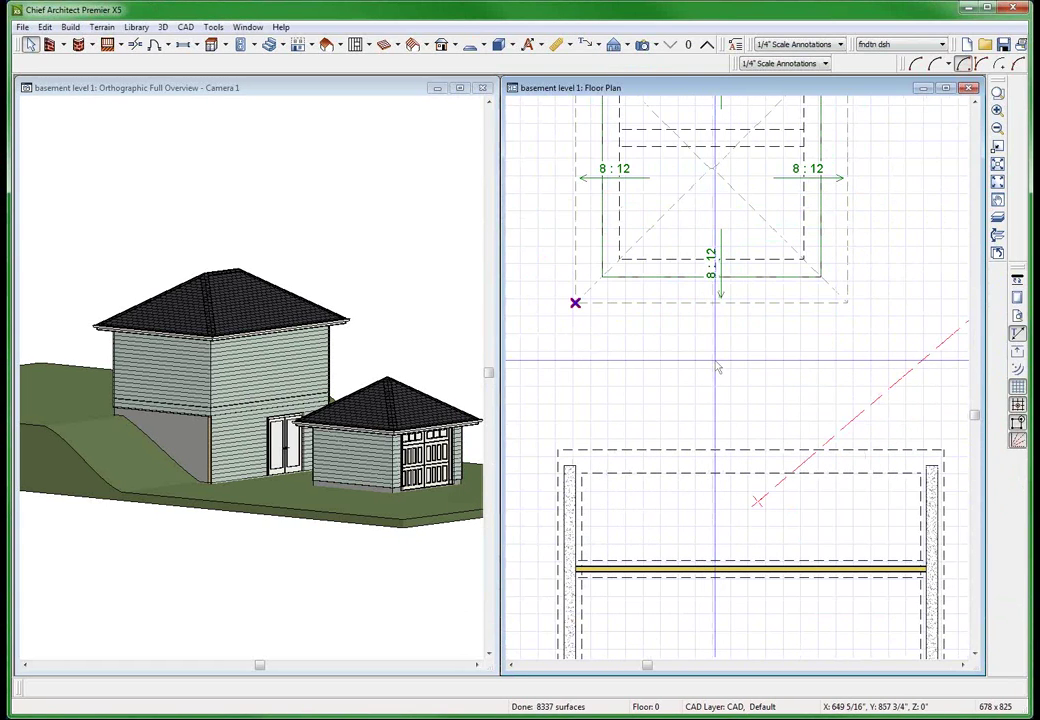
Switch the floor plan back to the Default Set of layers and frame the basement walls
left_click(908, 45)
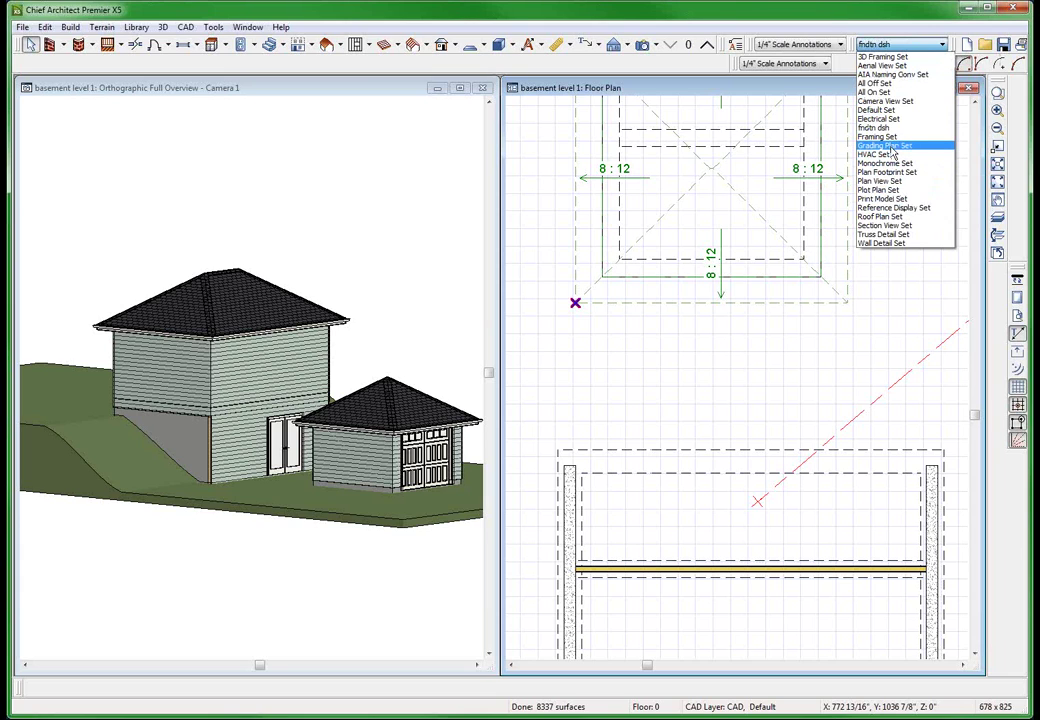
left_click(884, 110)
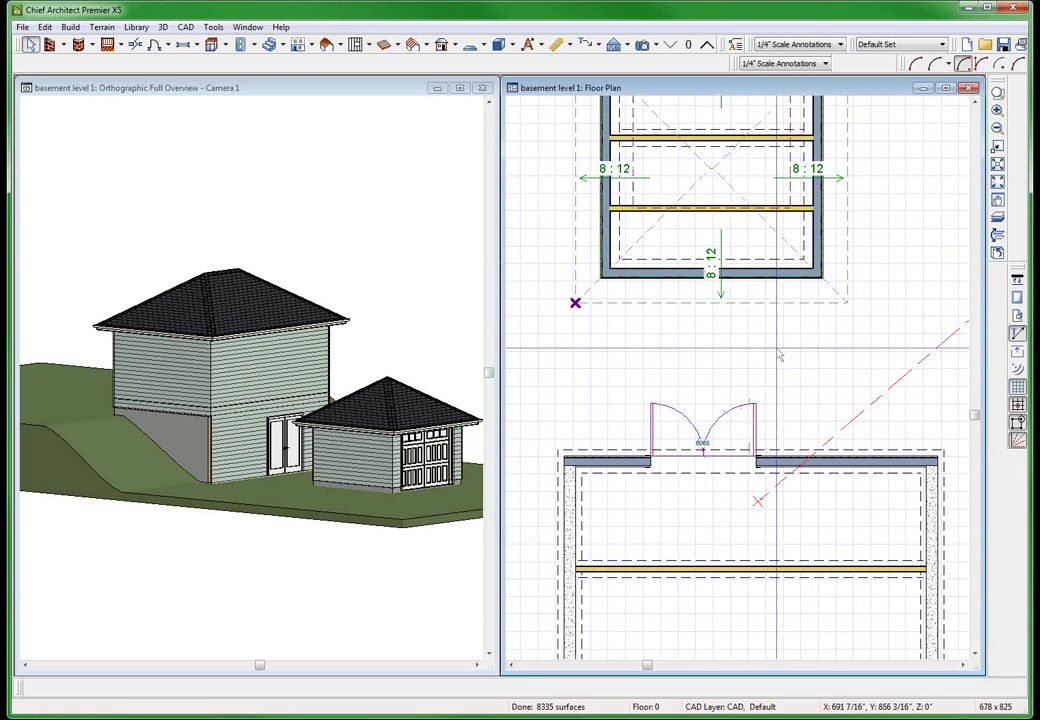
scroll(768, 345, "down", 2)
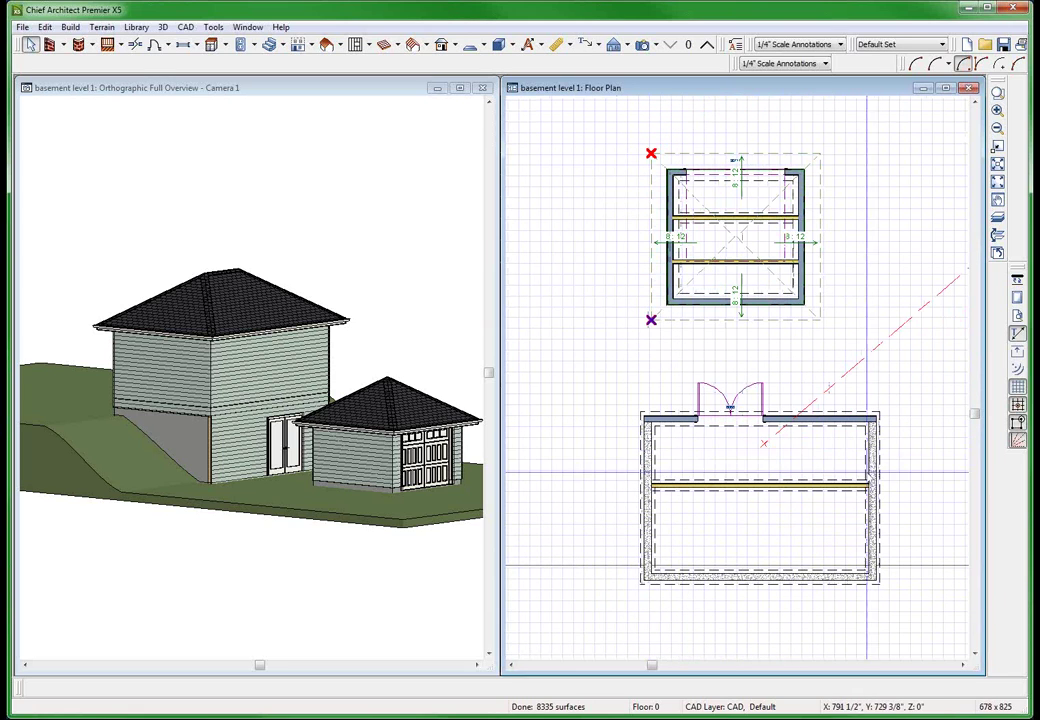
scroll(871, 452, "up", 2)
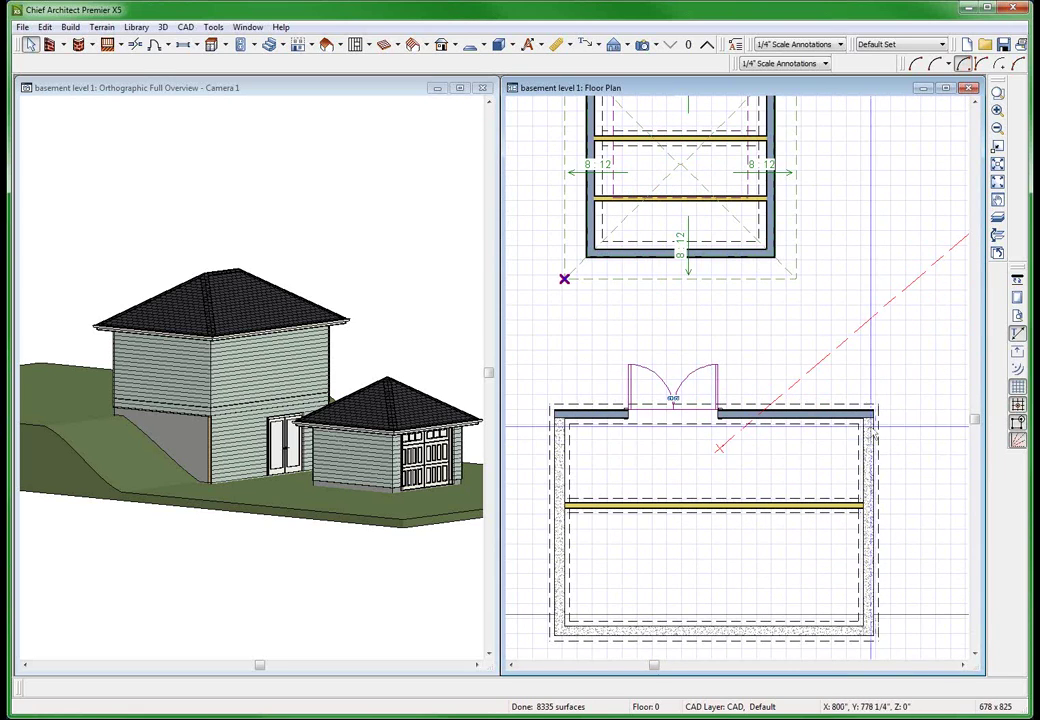
Check which layer is assigned to the basement's east foundation wall in its wall specification
left_click(866, 462)
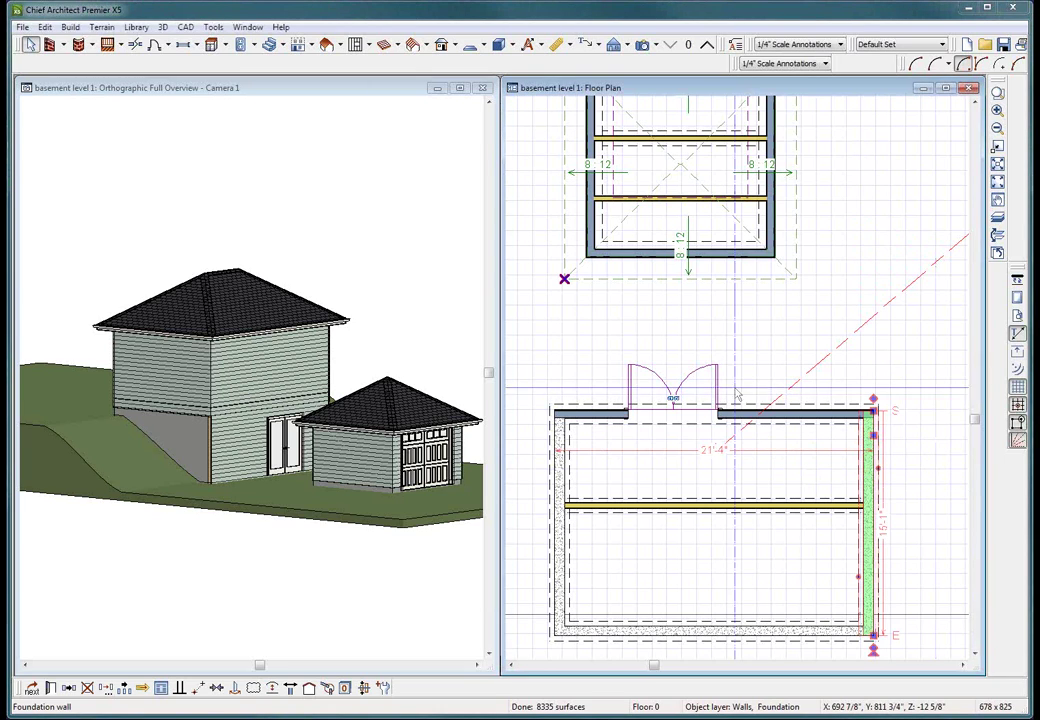
key("ctrl+e")
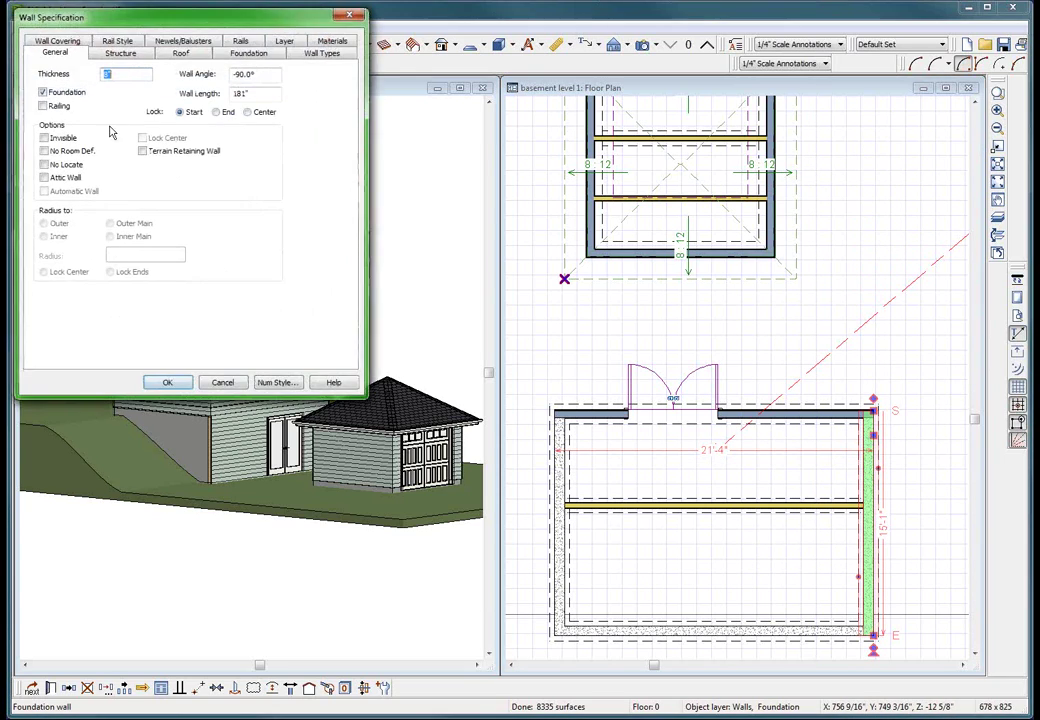
left_click(283, 42)
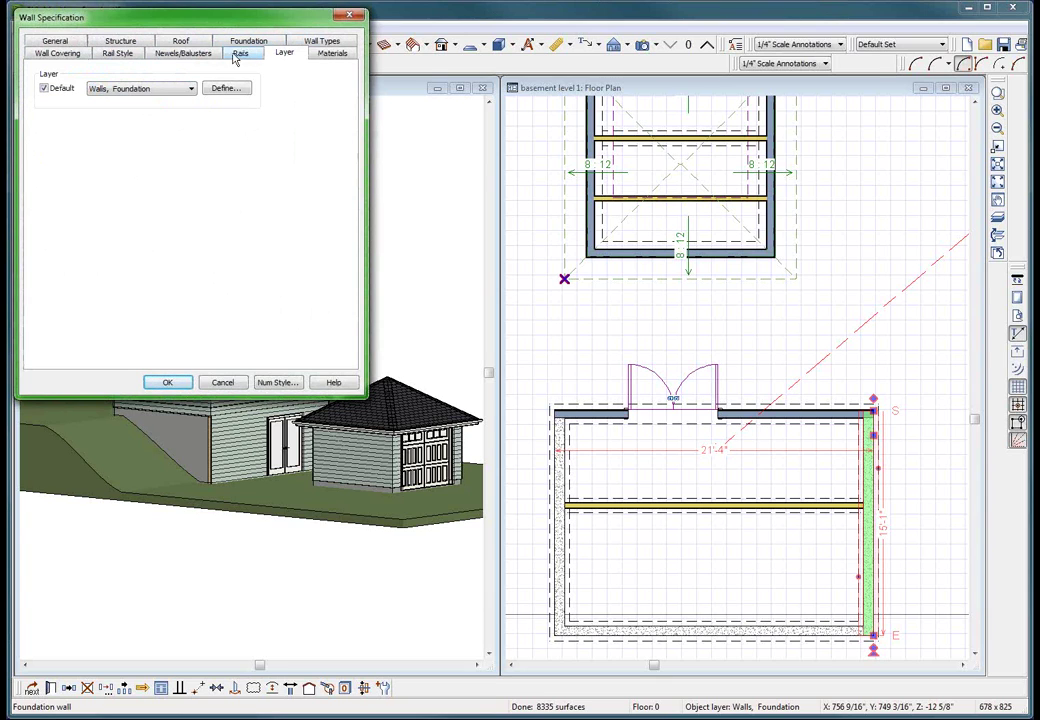
left_click(222, 383)
Check which layer is assigned to the basement wall containing the double door in its wall specification
left_click(715, 437)
left_click(715, 439)
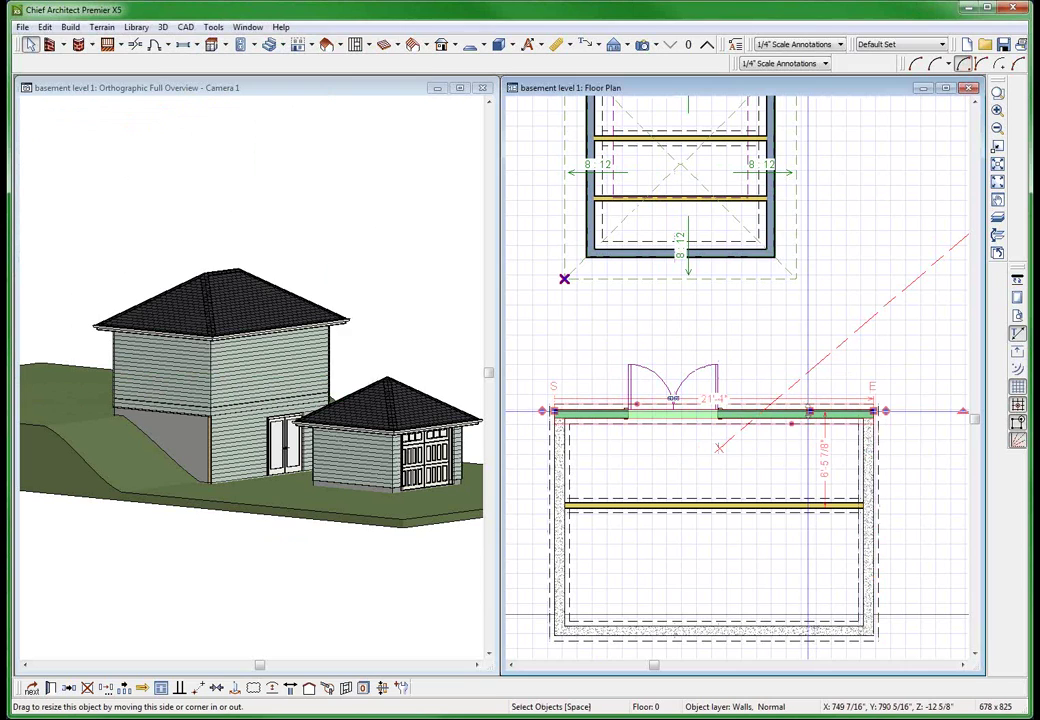
key("Return")
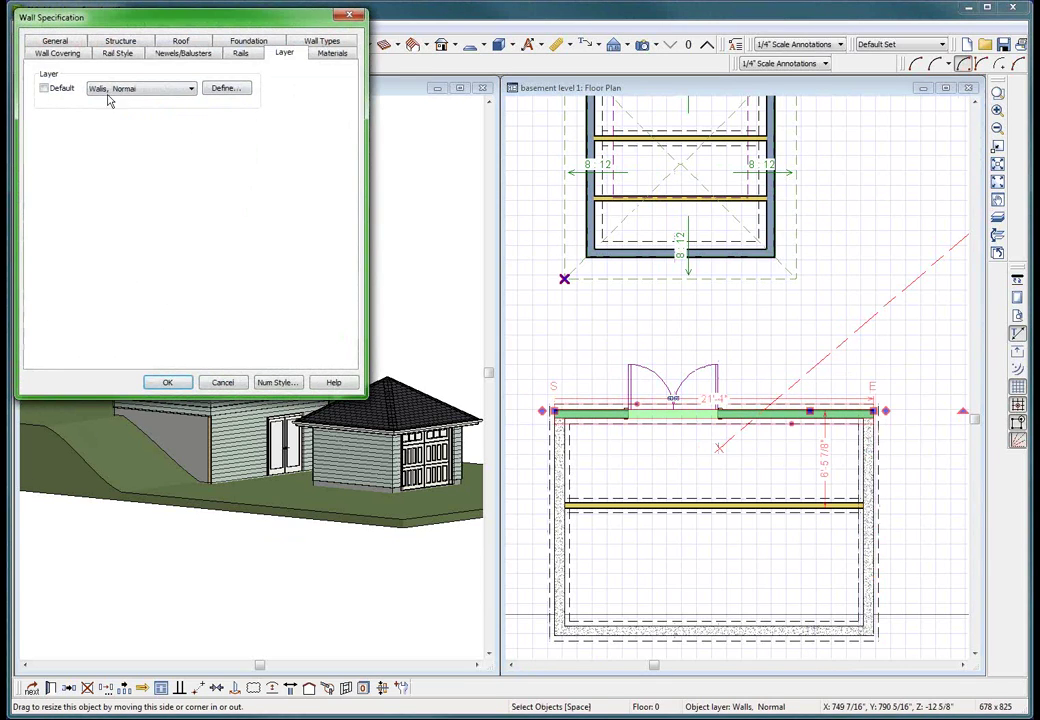
left_click(168, 383)
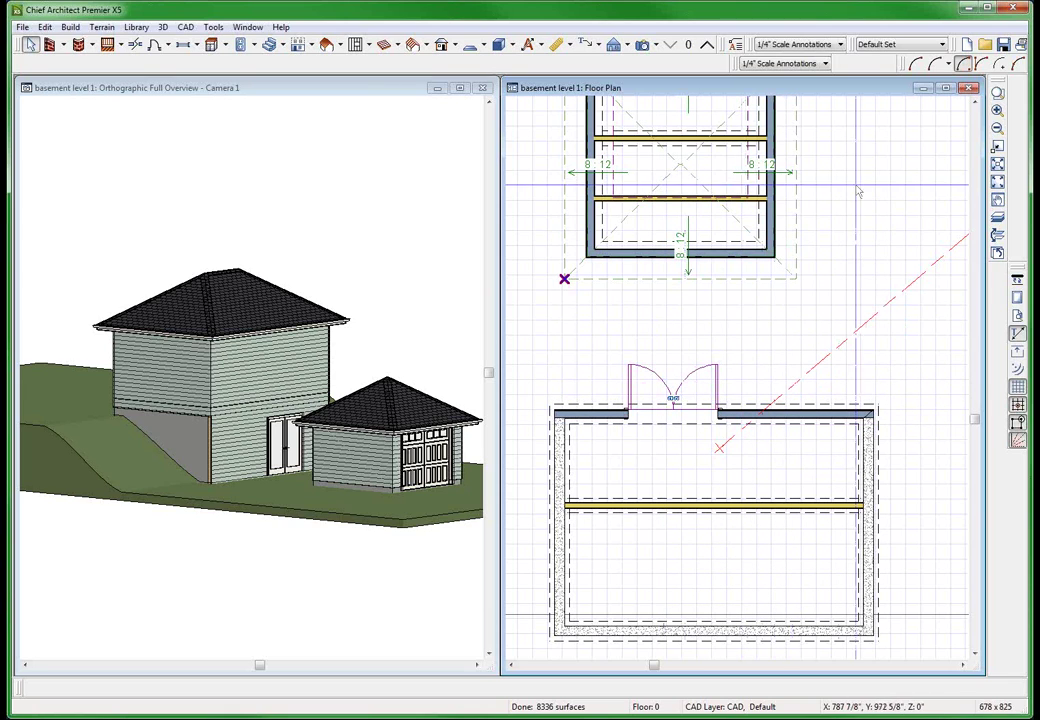
Apply the "fndtn dsh" layer set to the plan again and review the footings of both buildings
left_click(903, 45)
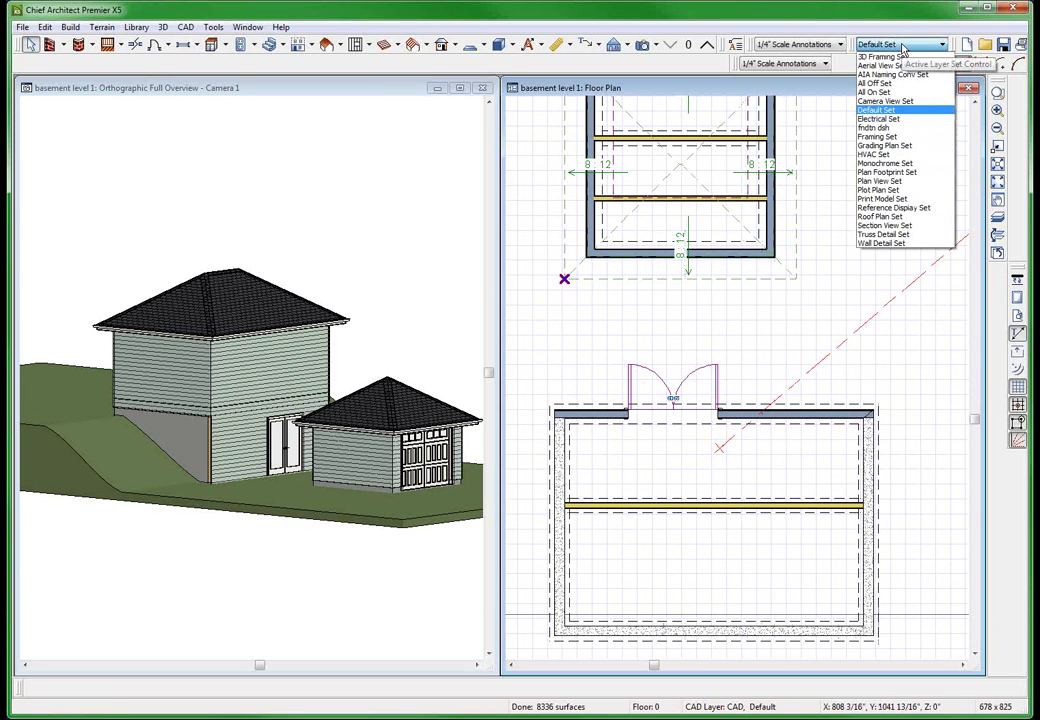
left_click(876, 128)
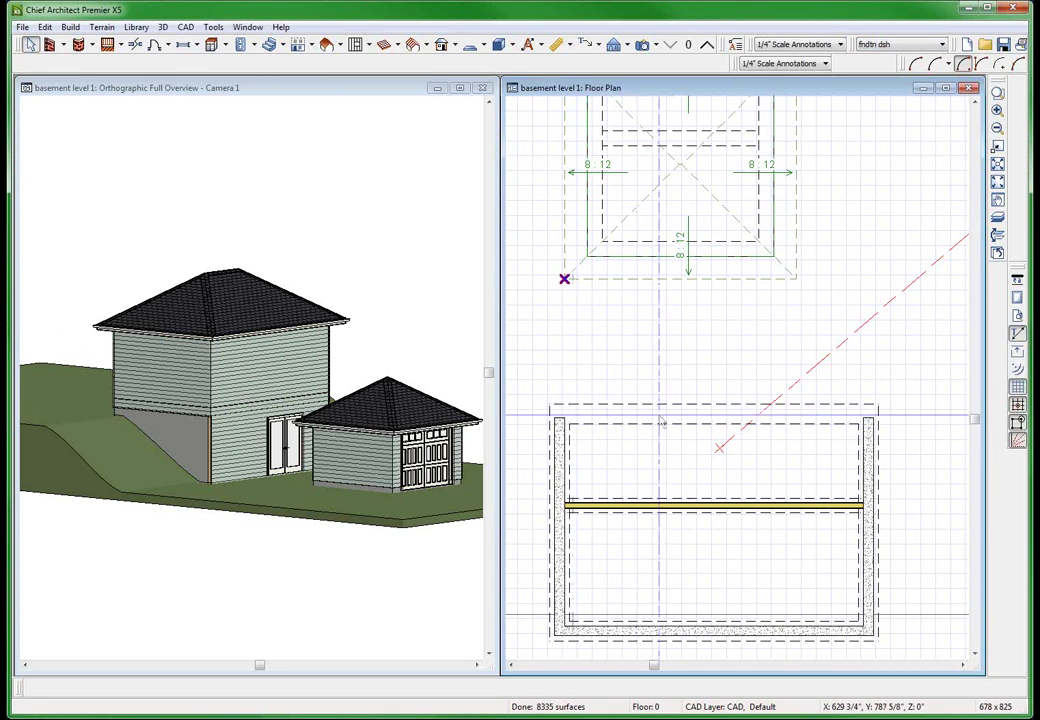
scroll(566, 364, "up", 1)
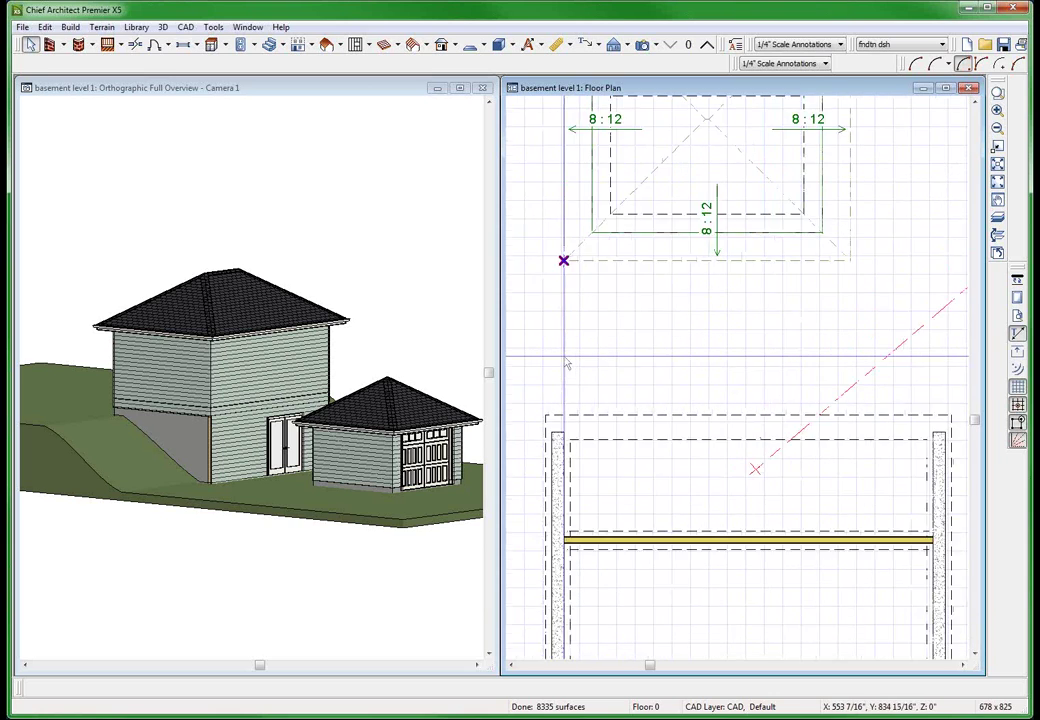
scroll(615, 365, "down", 1)
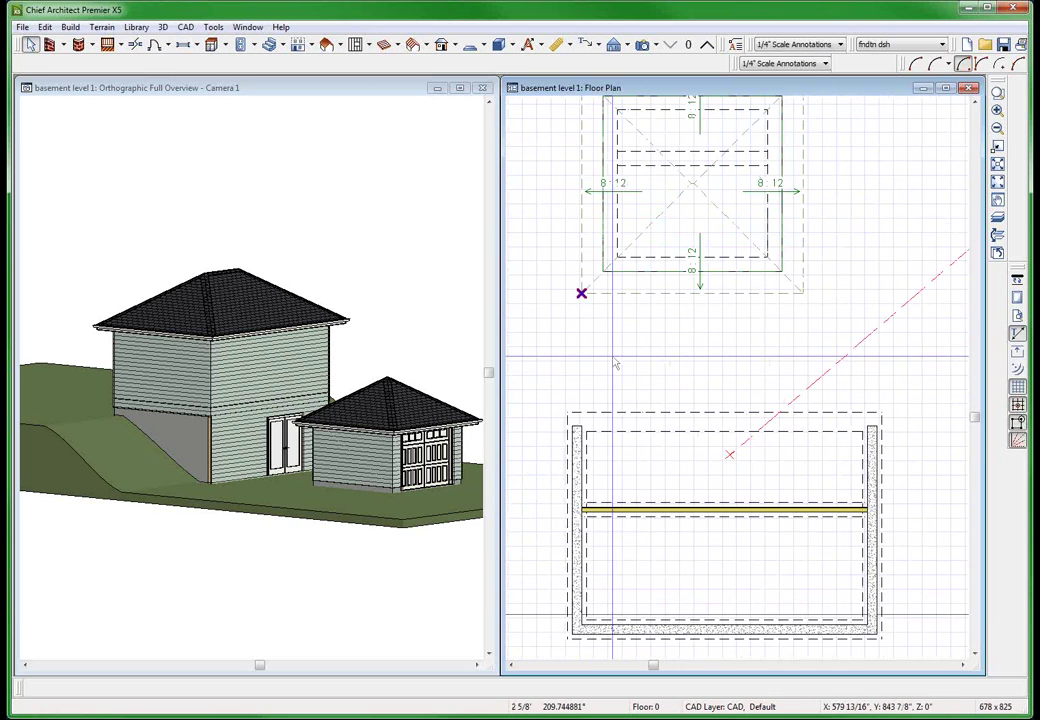
scroll(615, 365, "down", 2)
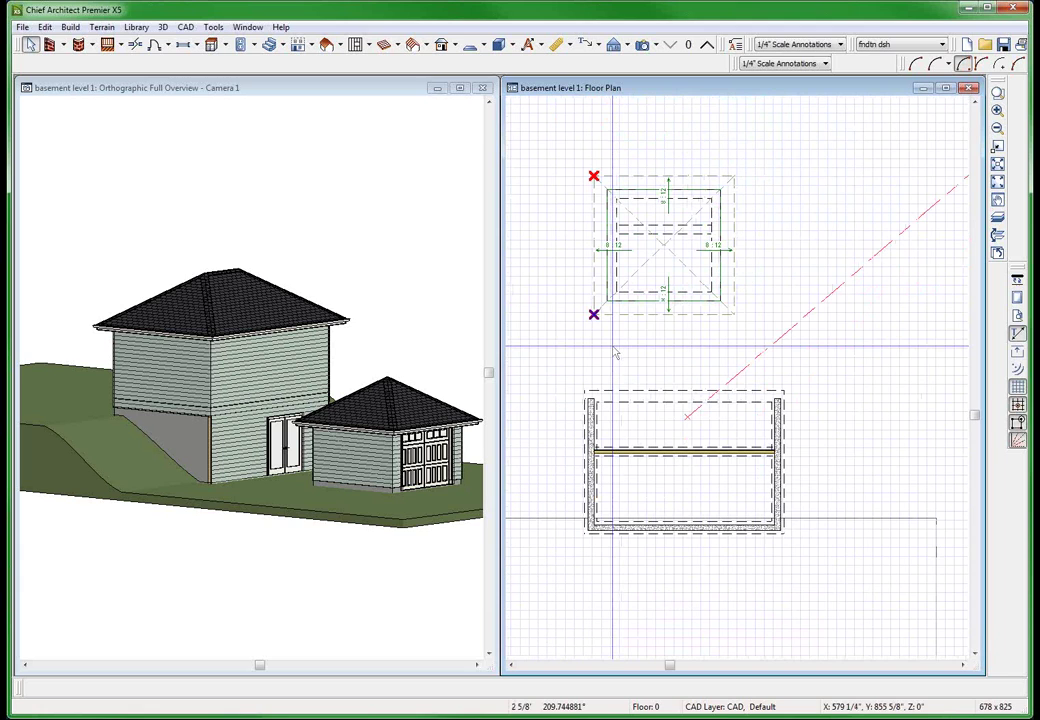
scroll(684, 146, "up", 1)
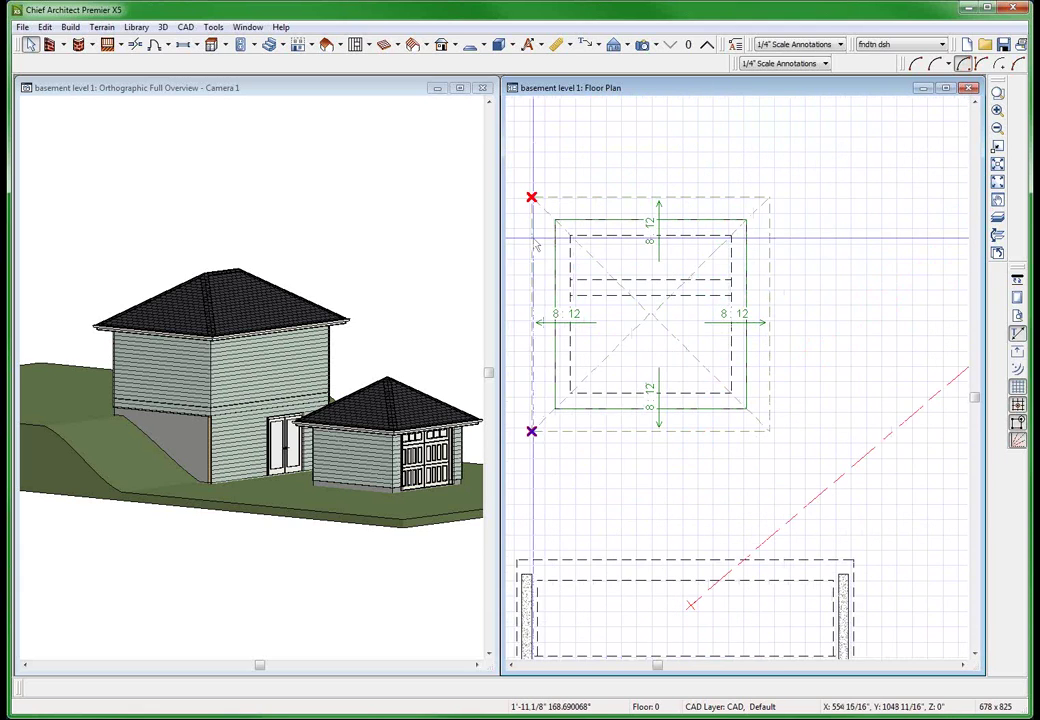
scroll(533, 240, "up", 2)
scroll(760, 186, "down", 3)
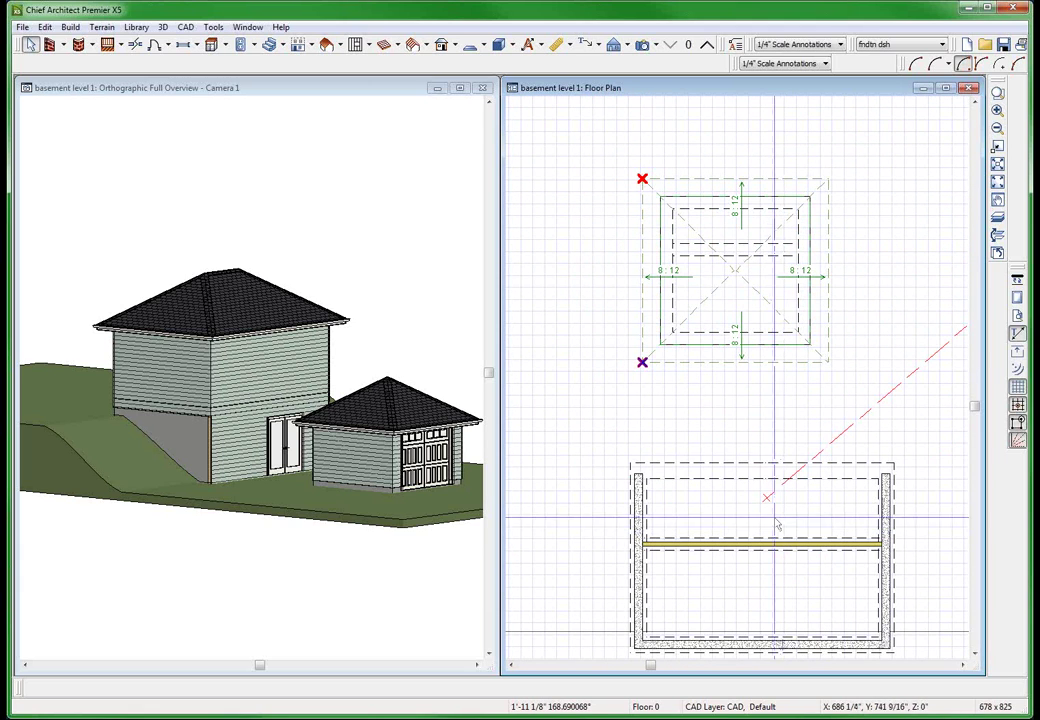
Cut a backclipped cross section through both buildings and inspect the footing under the basement wall with the double door
left_click(734, 486)
key("shift+b")
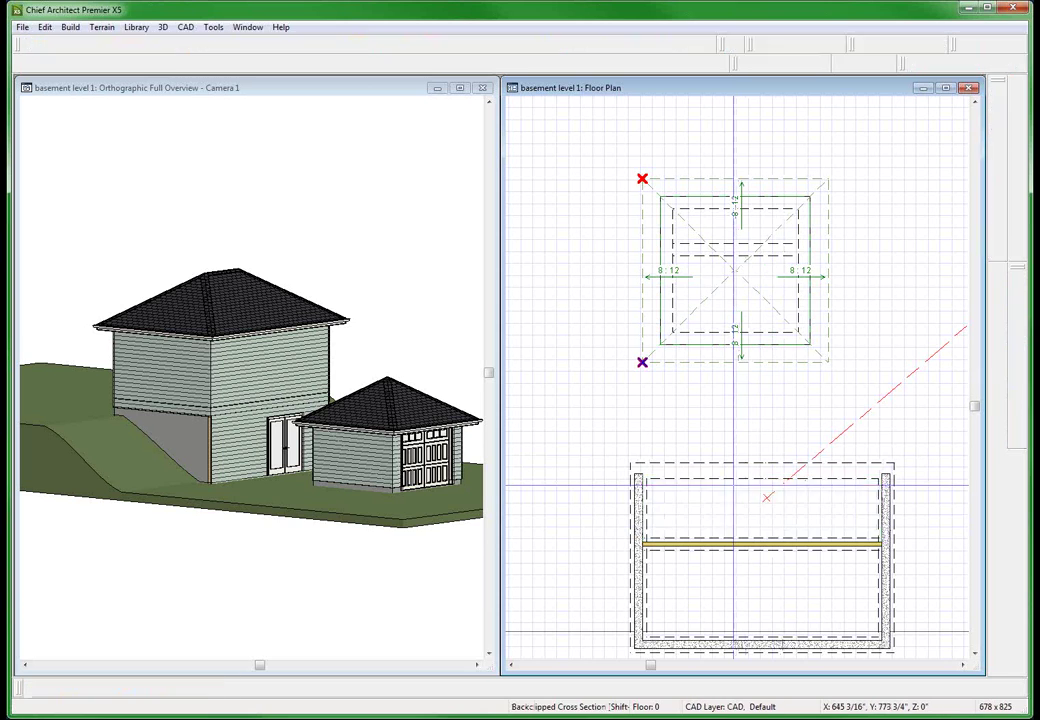
left_click_drag(726, 497, 555, 497)
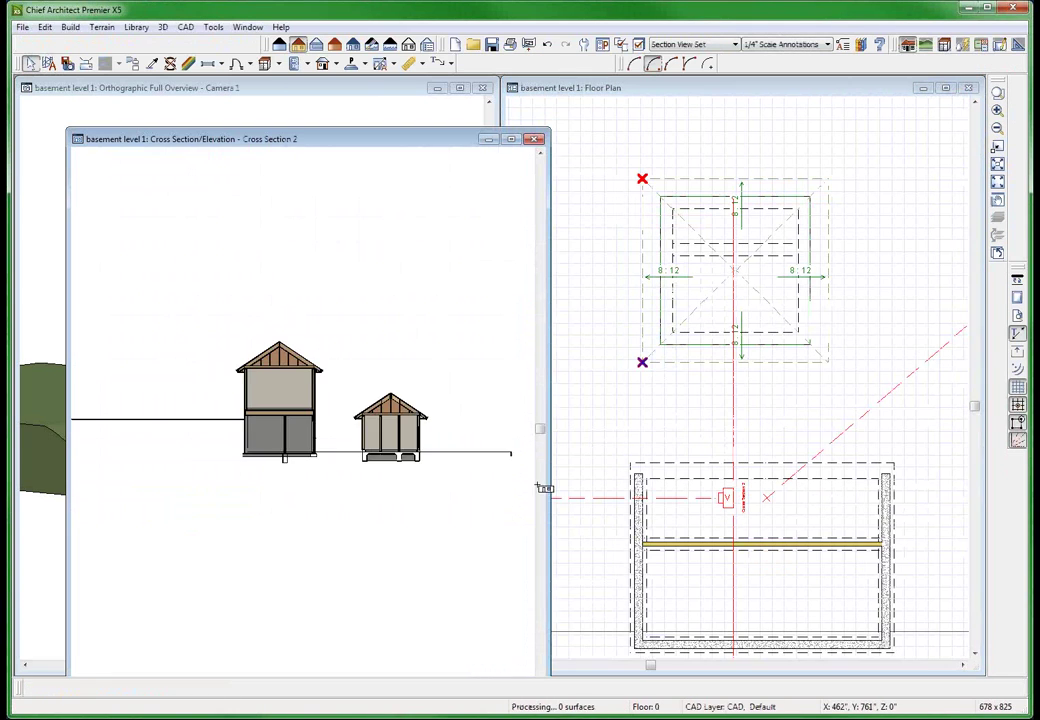
scroll(398, 472, "up", 3)
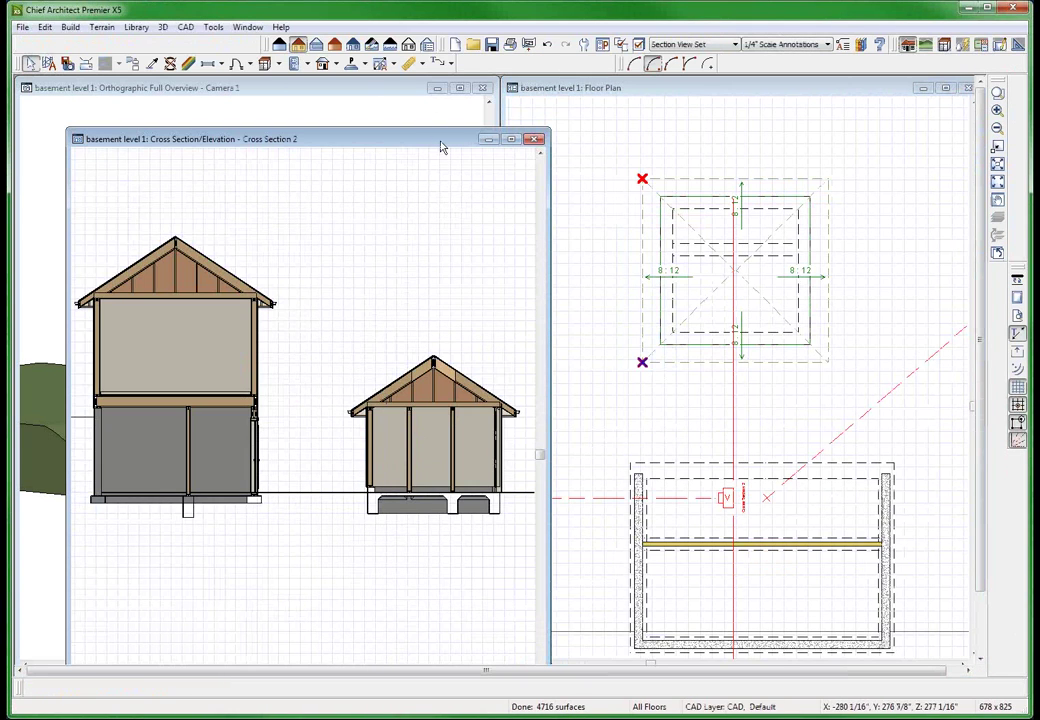
left_click_drag(441, 147, 427, 93)
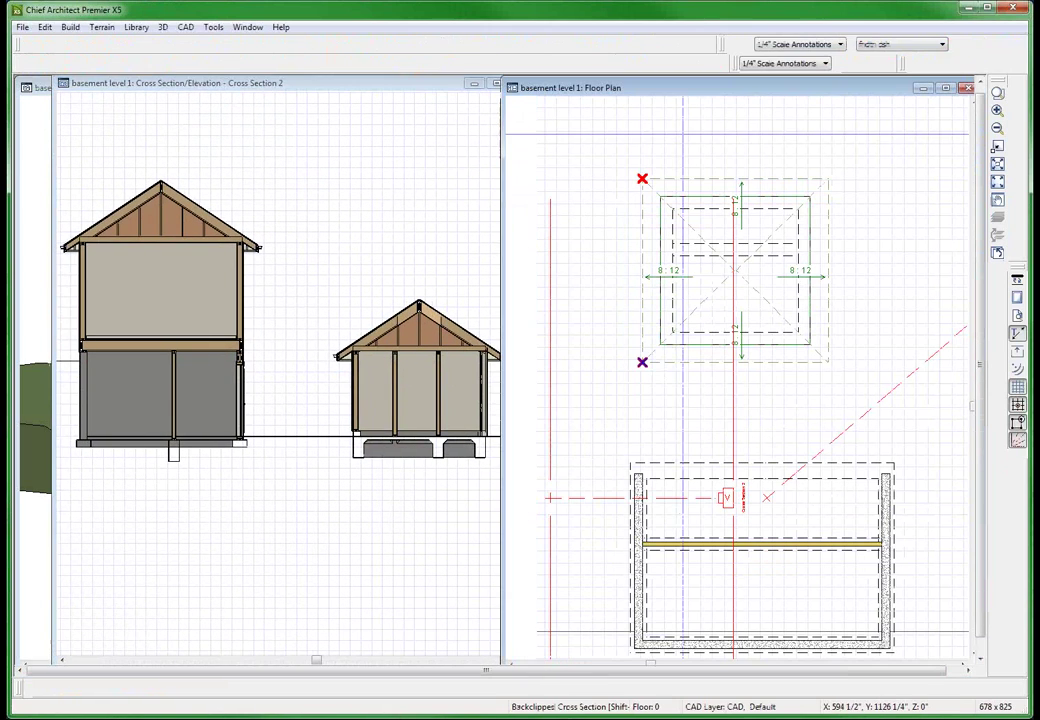
scroll(650, 147, "up", 3)
scroll(458, 356, "down", 2)
scroll(655, 409, "up", 2)
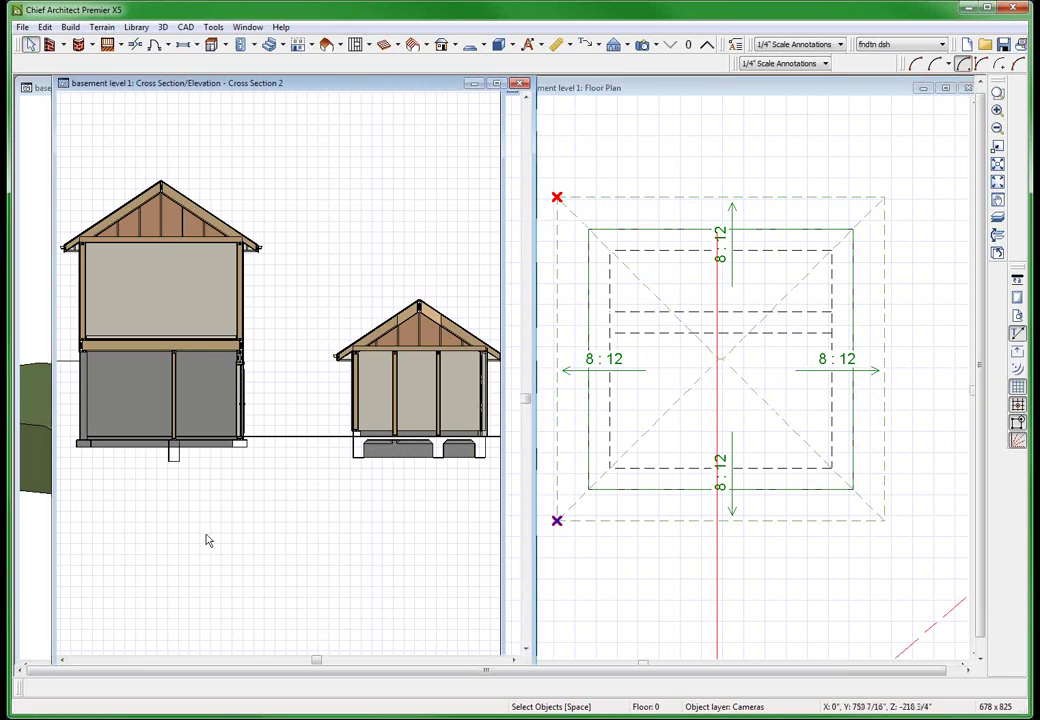
scroll(207, 539, "up", 5)
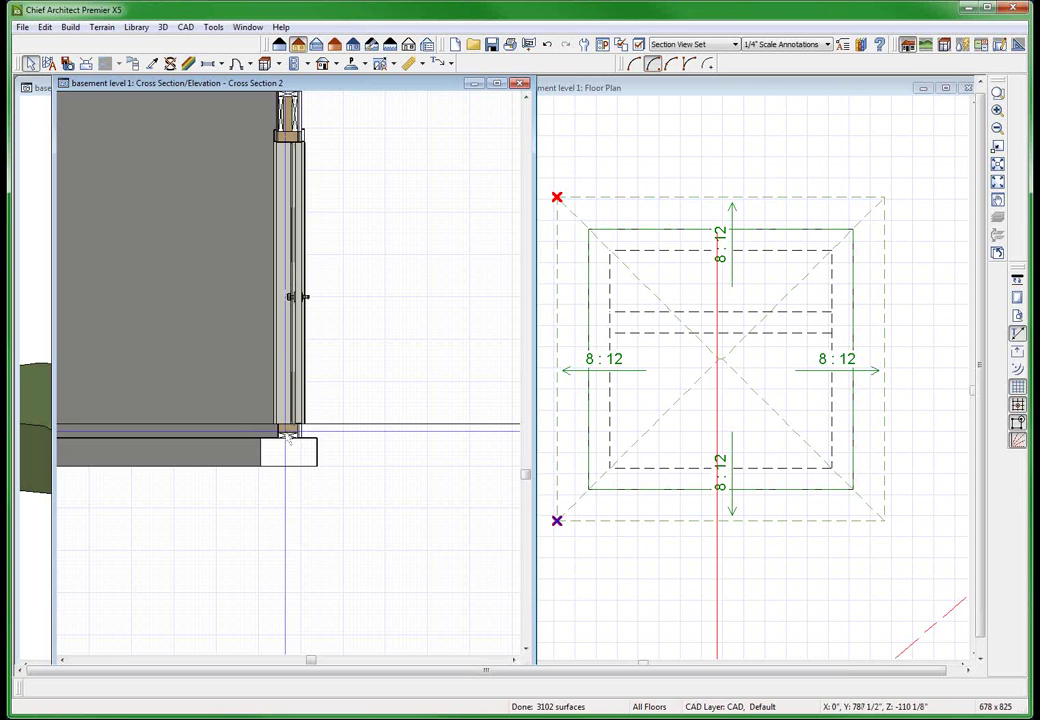
Switch the floor plan from the "fndtn dsh" layer set to the Default Set to show the framed walls
left_click(745, 167)
scroll(736, 222, "down", 3)
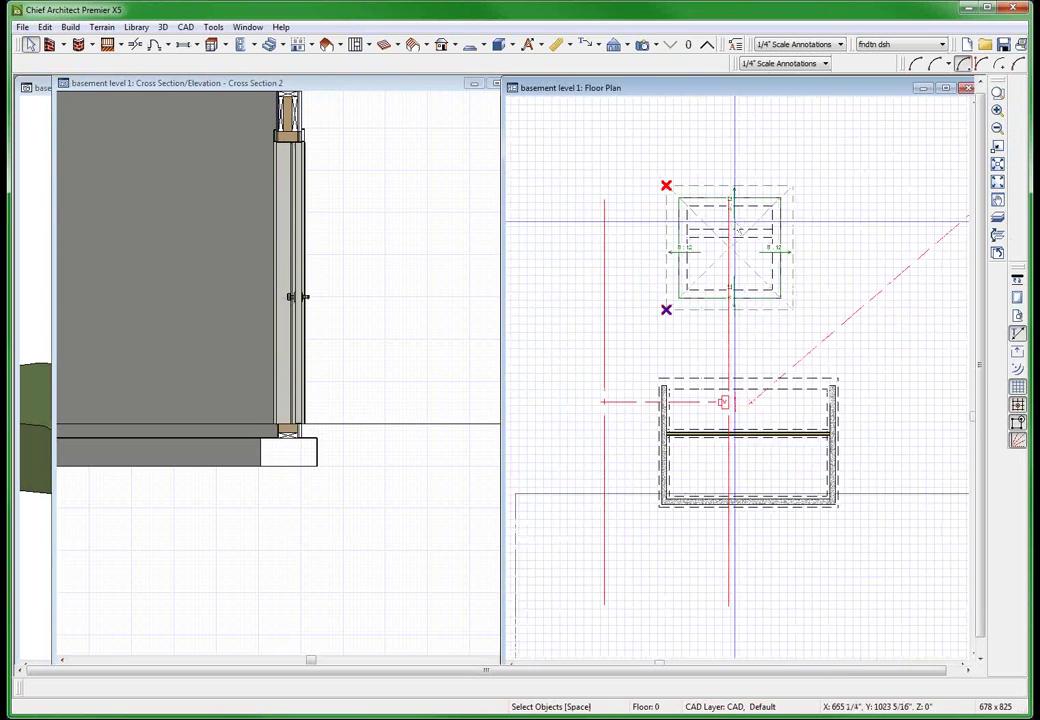
scroll(735, 222, "up", 2)
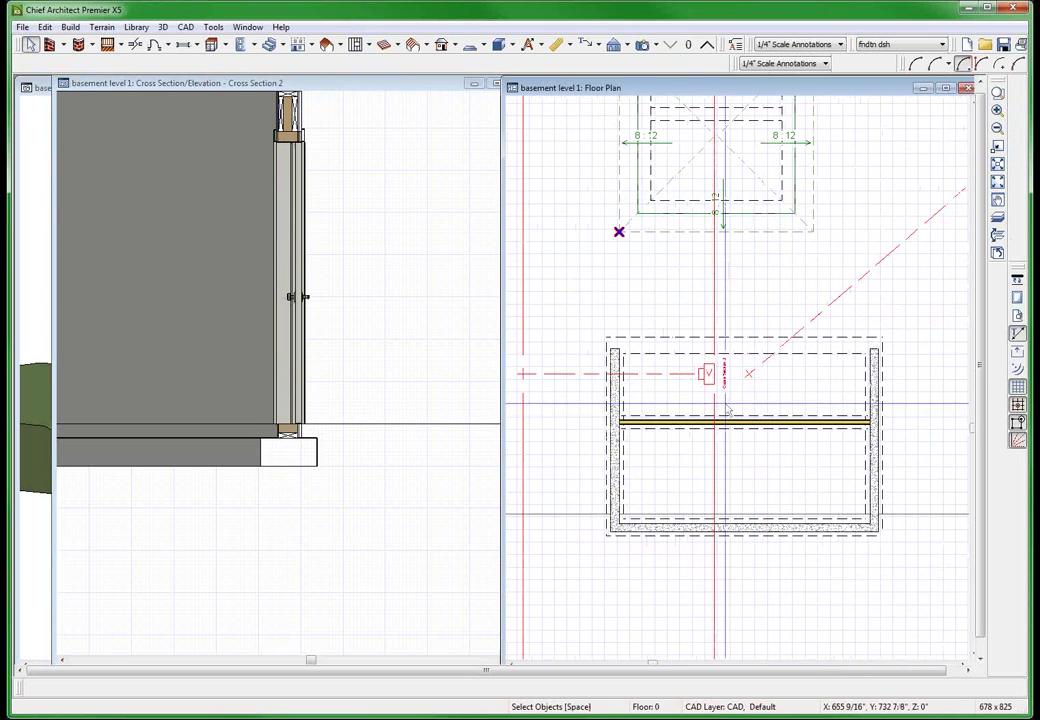
left_click(888, 47)
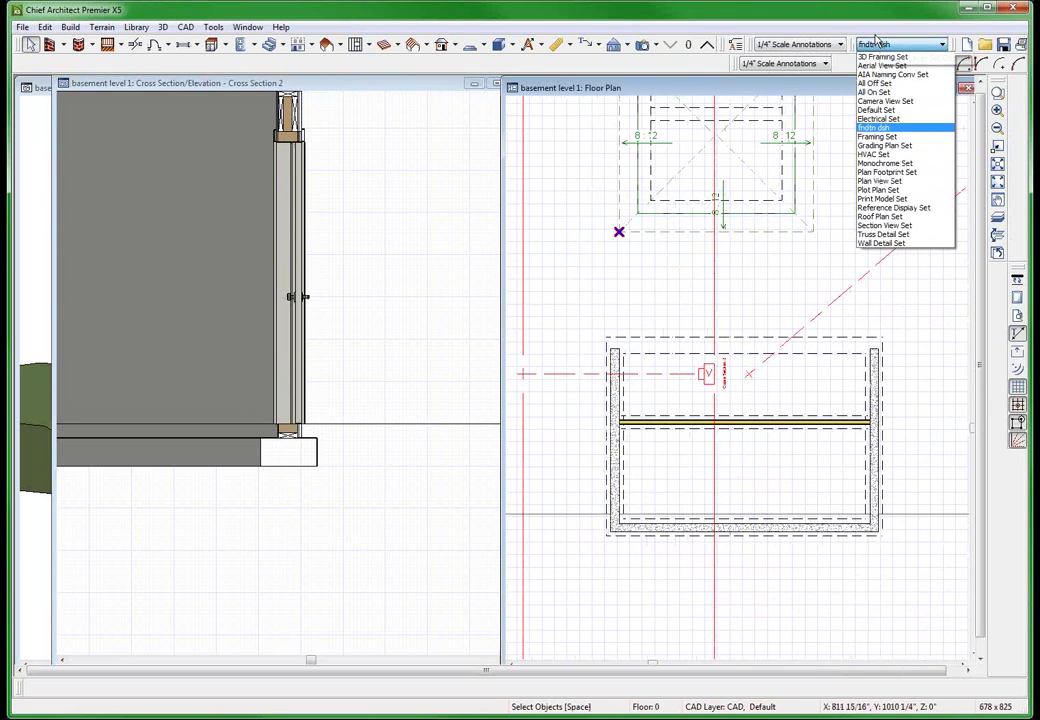
left_click(877, 110)
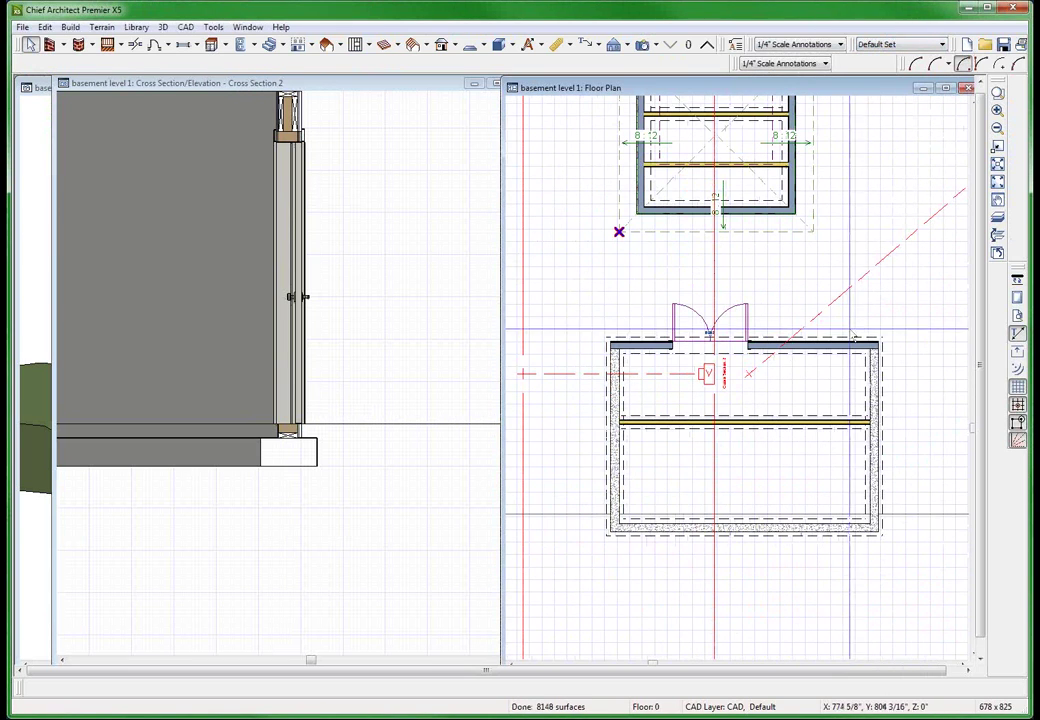
Turn on Slab Footing for the basement wall with the double door and check its footing in the cross section
left_click(830, 345)
double_click(836, 345)
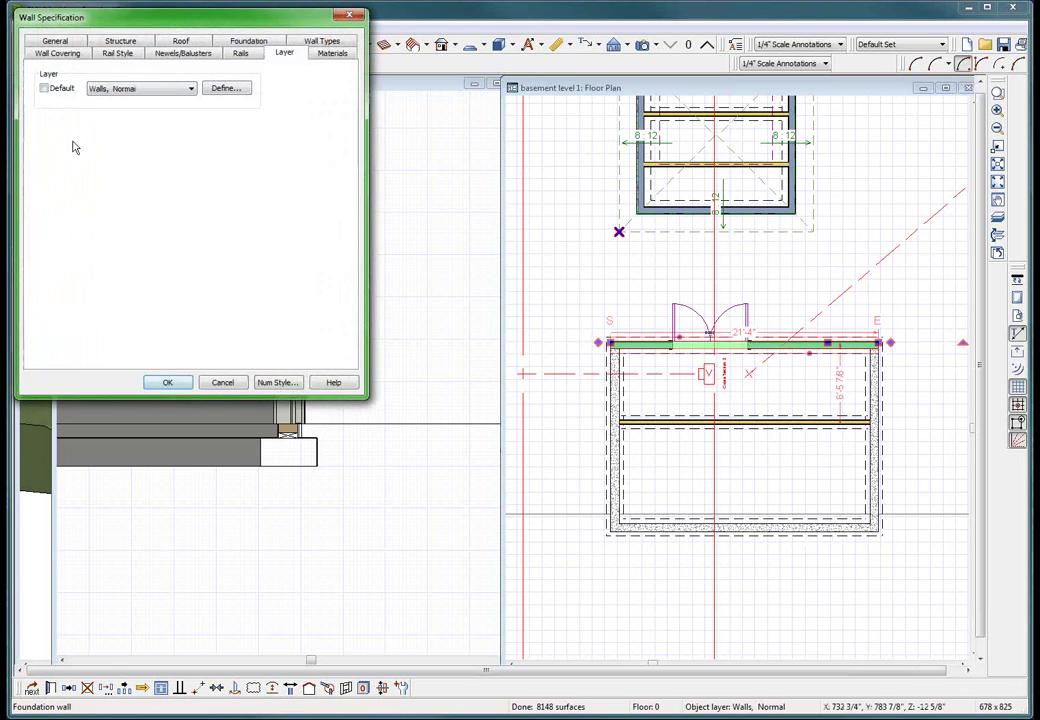
left_click(241, 44)
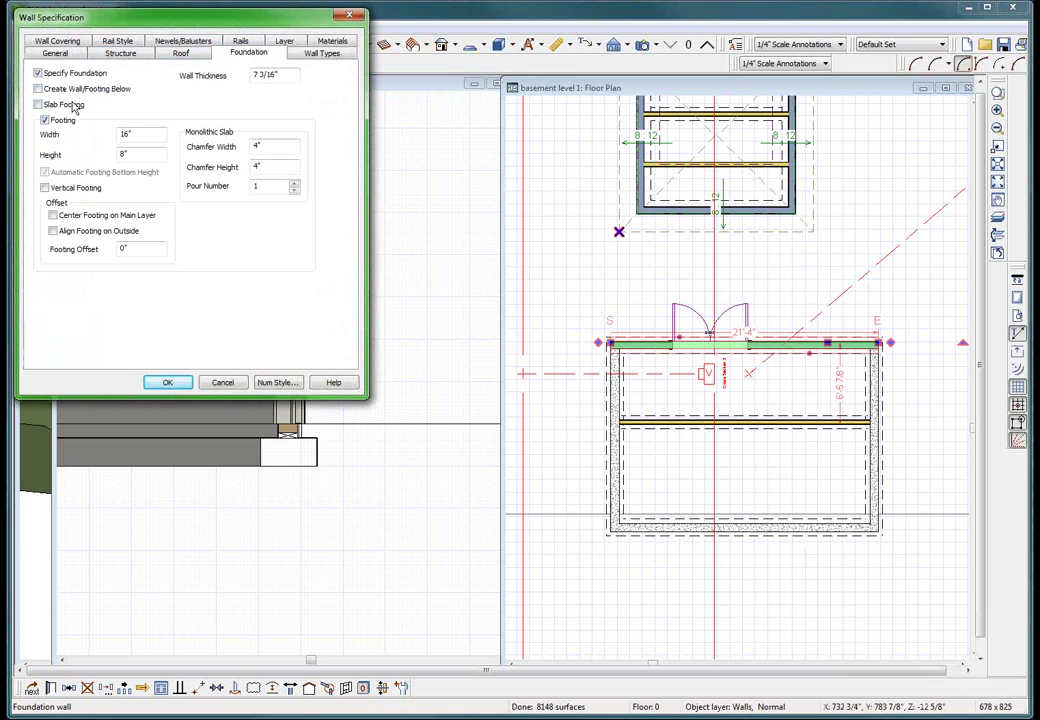
left_click(167, 383)
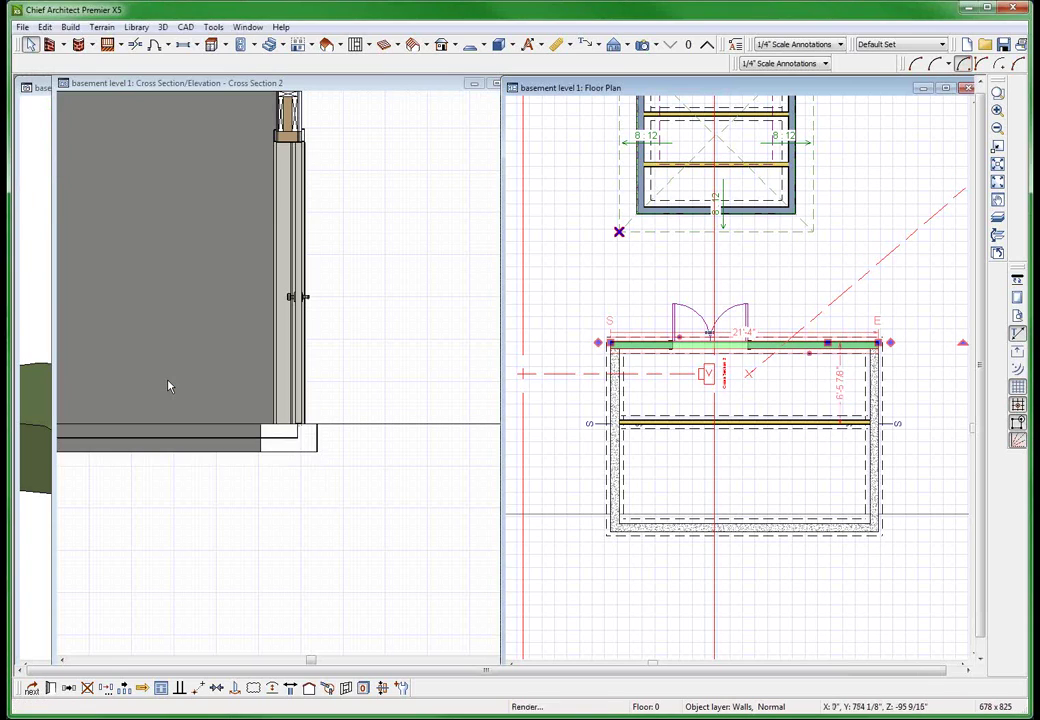
left_click(362, 321)
scroll(427, 310, "down", 5)
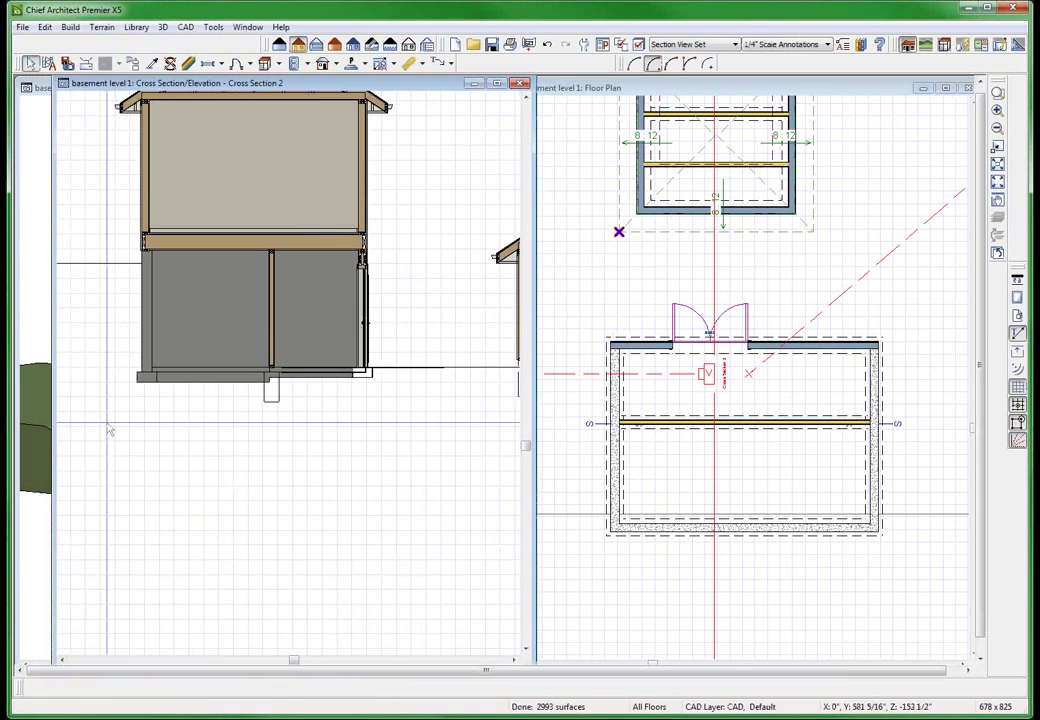
scroll(141, 393, "up", 2)
scroll(141, 393, "up", 1)
scroll(100, 398, "down", 3)
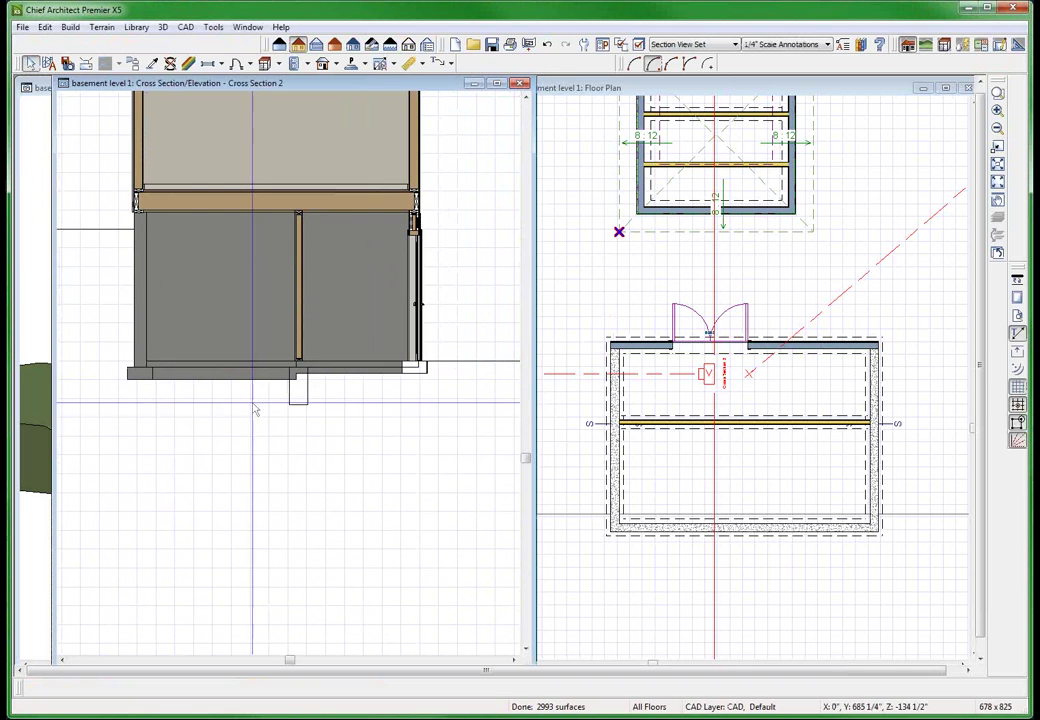
Turn off Slab Footing for the double-door wall and enable Vertical Footing and Align Footing on Outside
left_click(845, 344)
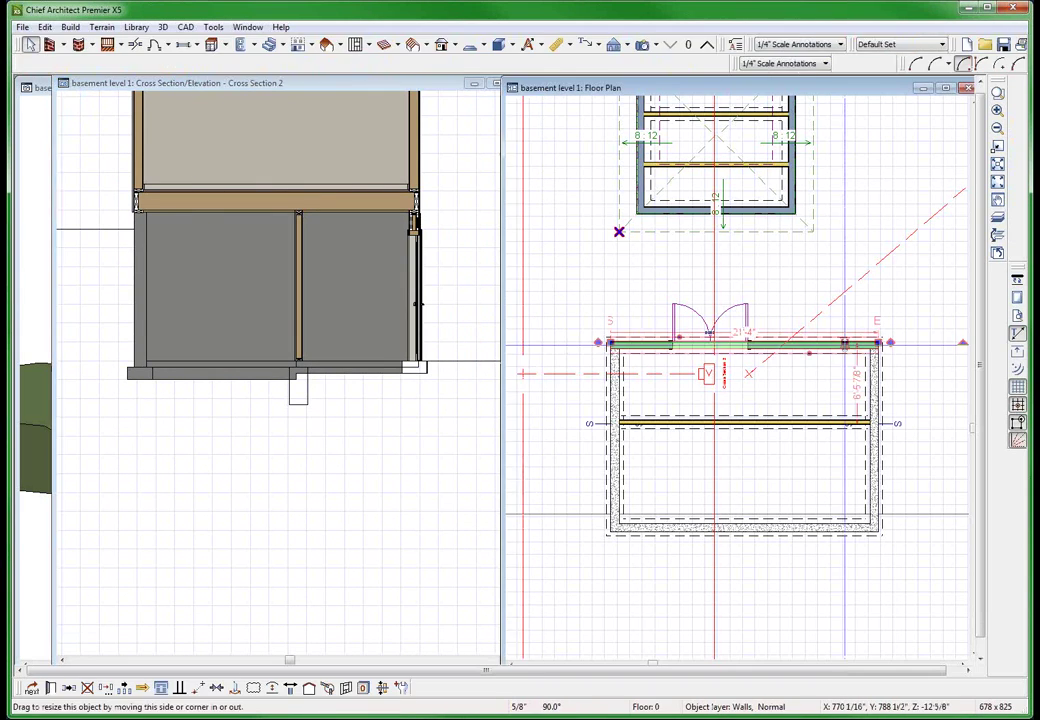
double_click(845, 344)
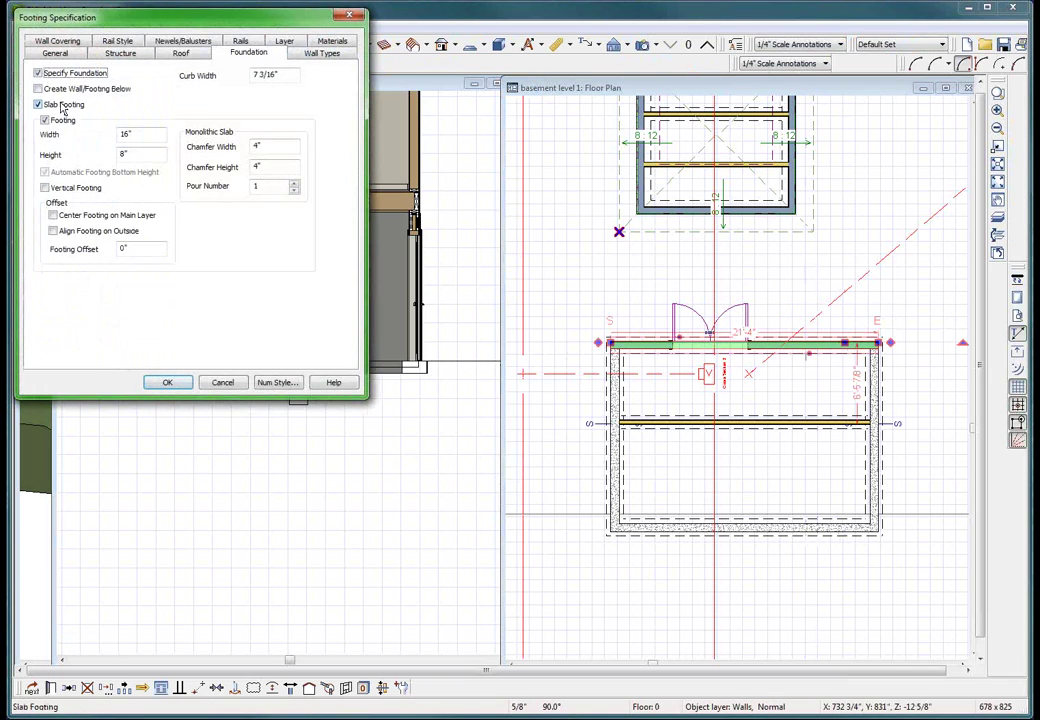
left_click(63, 106)
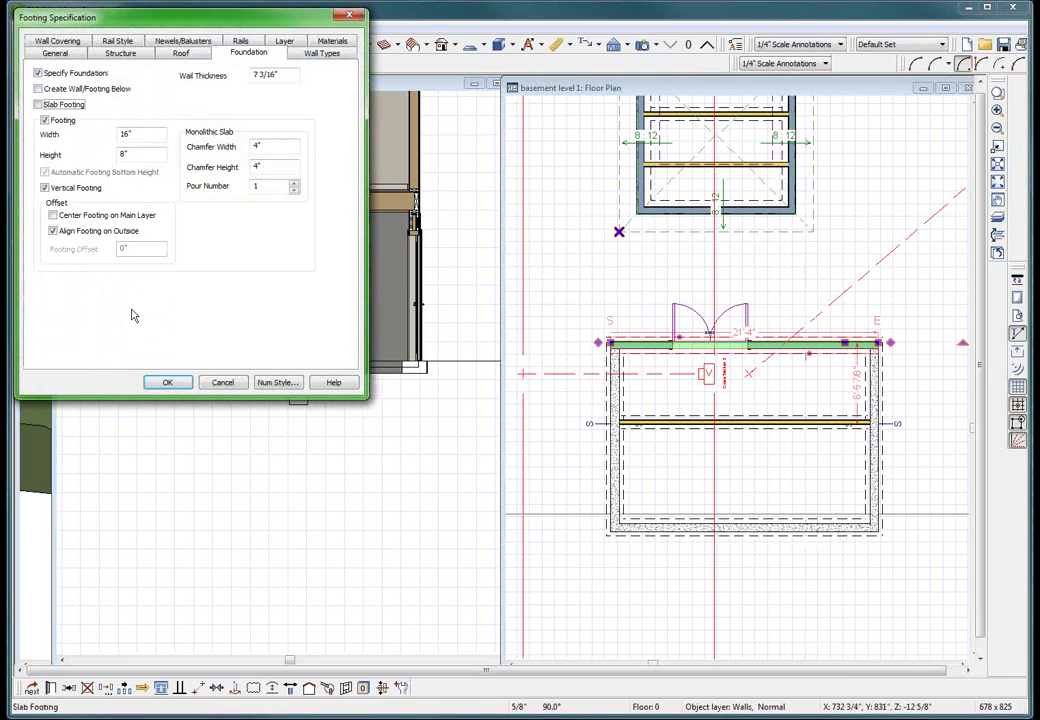
key("Return")
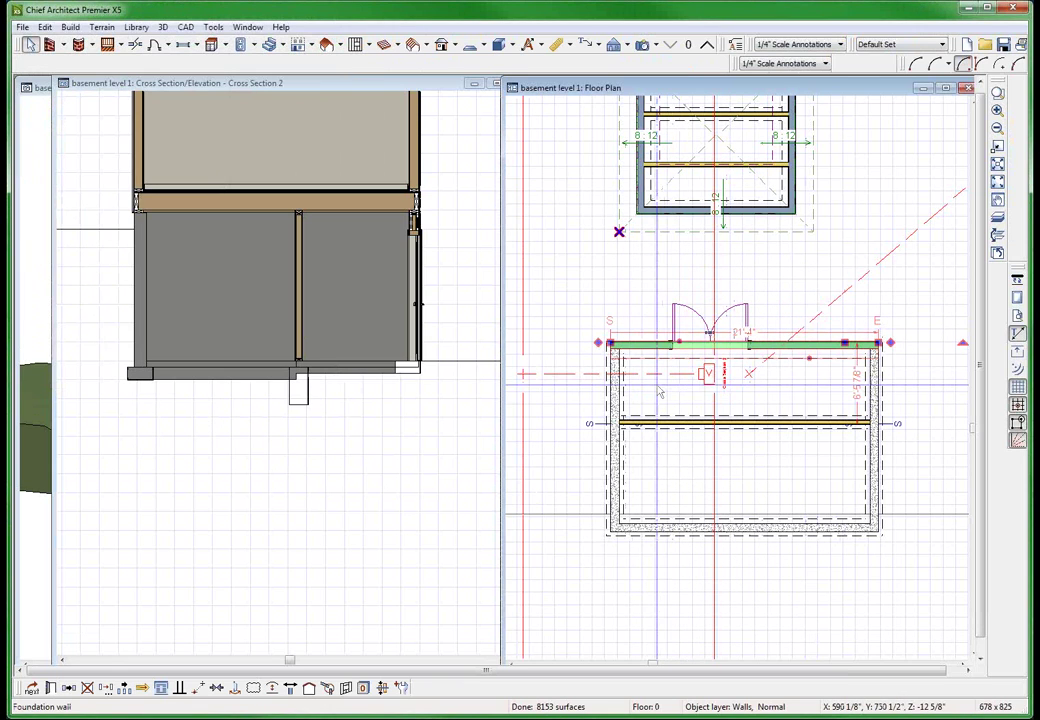
Turn off Specify Foundation for the basement's double-door wall
double_click(634, 349)
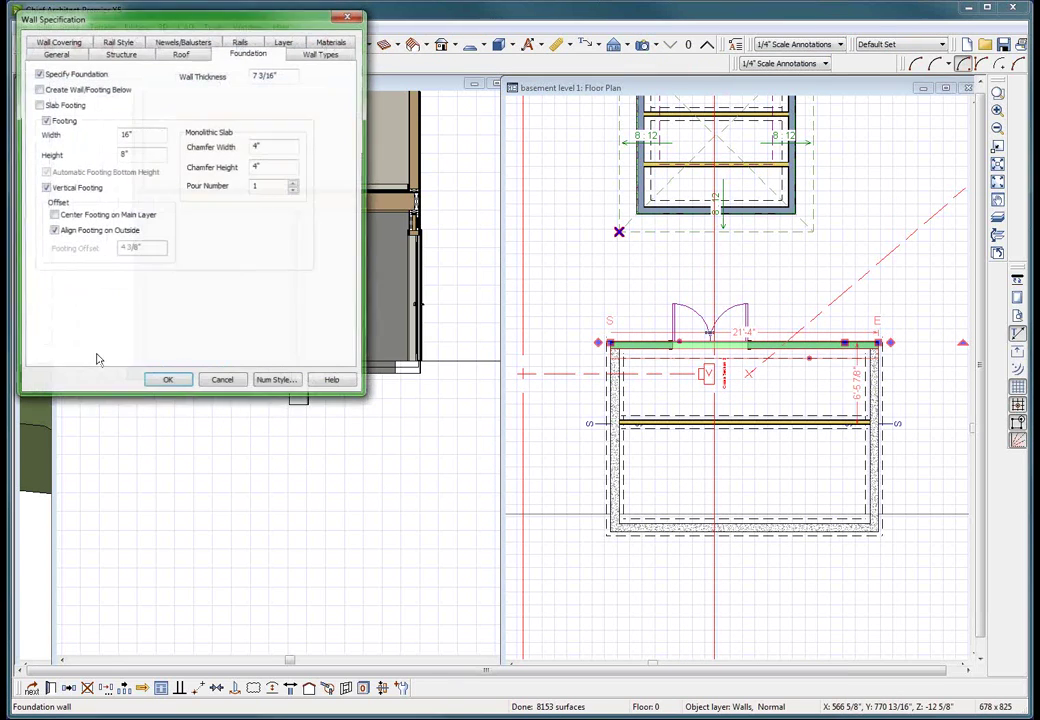
left_click(58, 75)
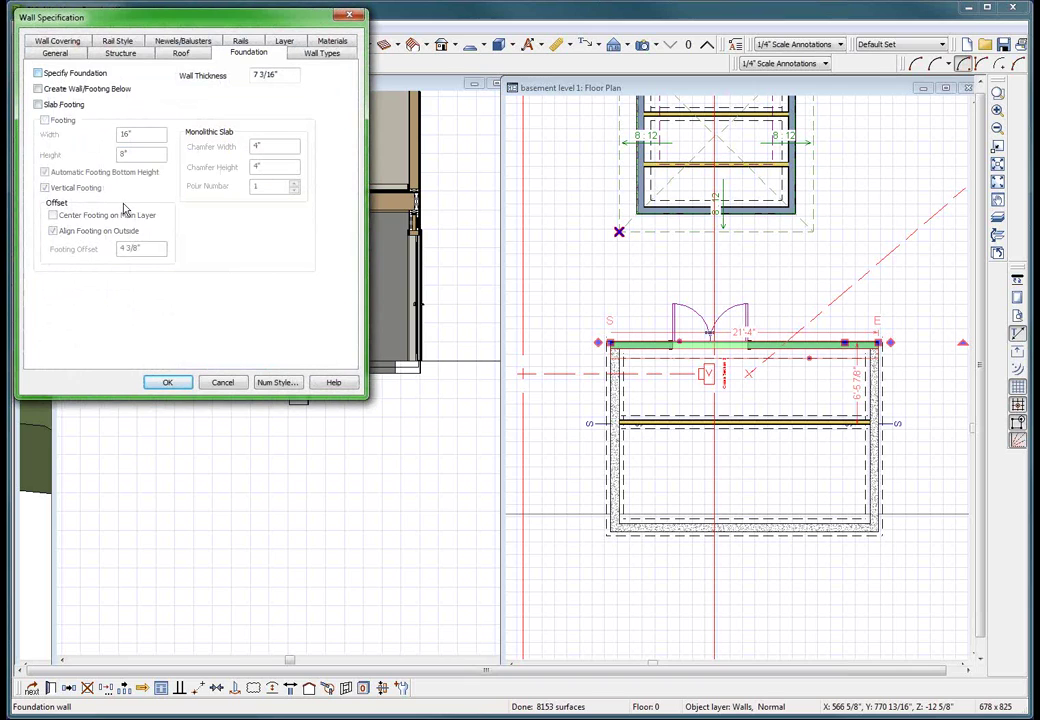
left_click(168, 383)
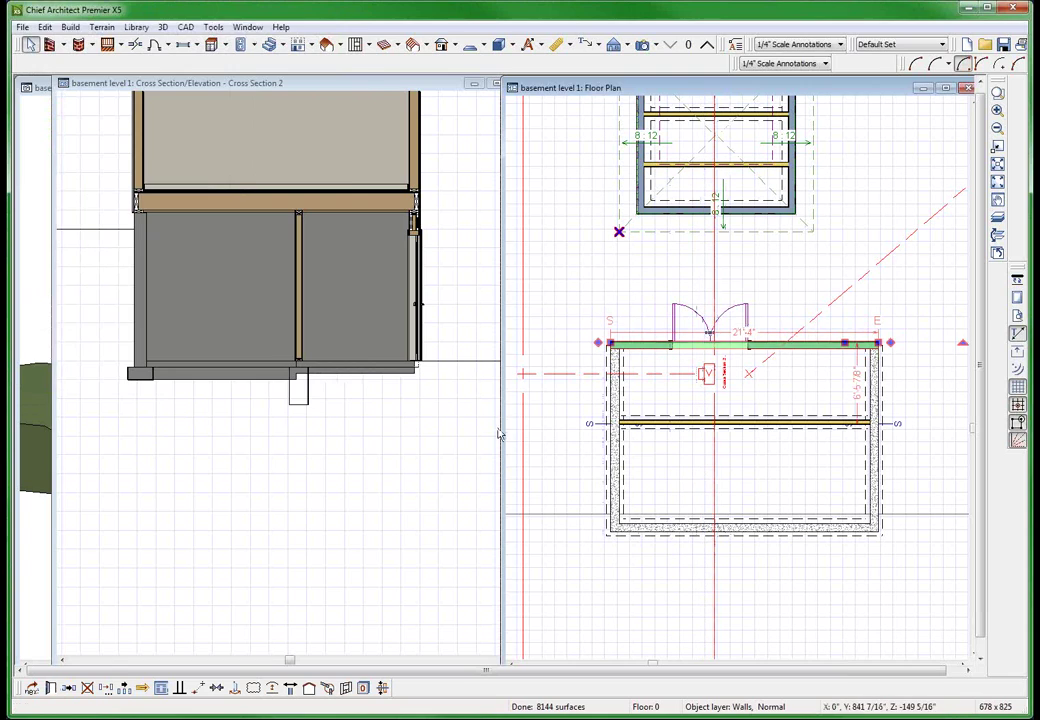
Turn Specify Foundation back on for the double-door wall, give it a deeper slab footing, and check it in the cross section
key("ctrl+e")
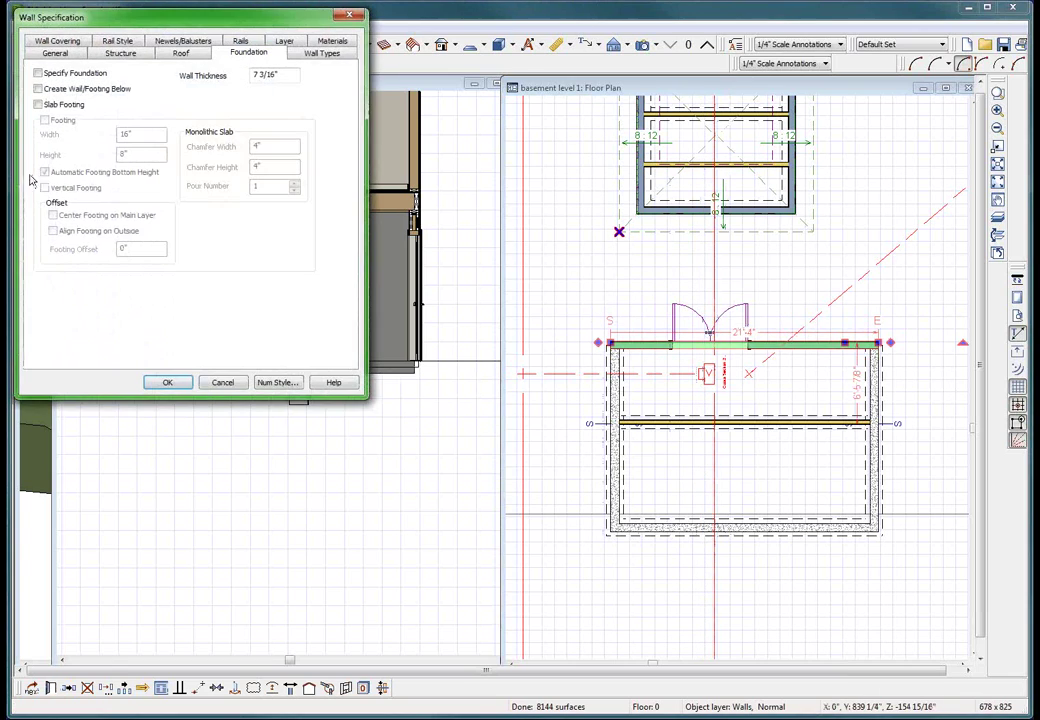
left_click(39, 74)
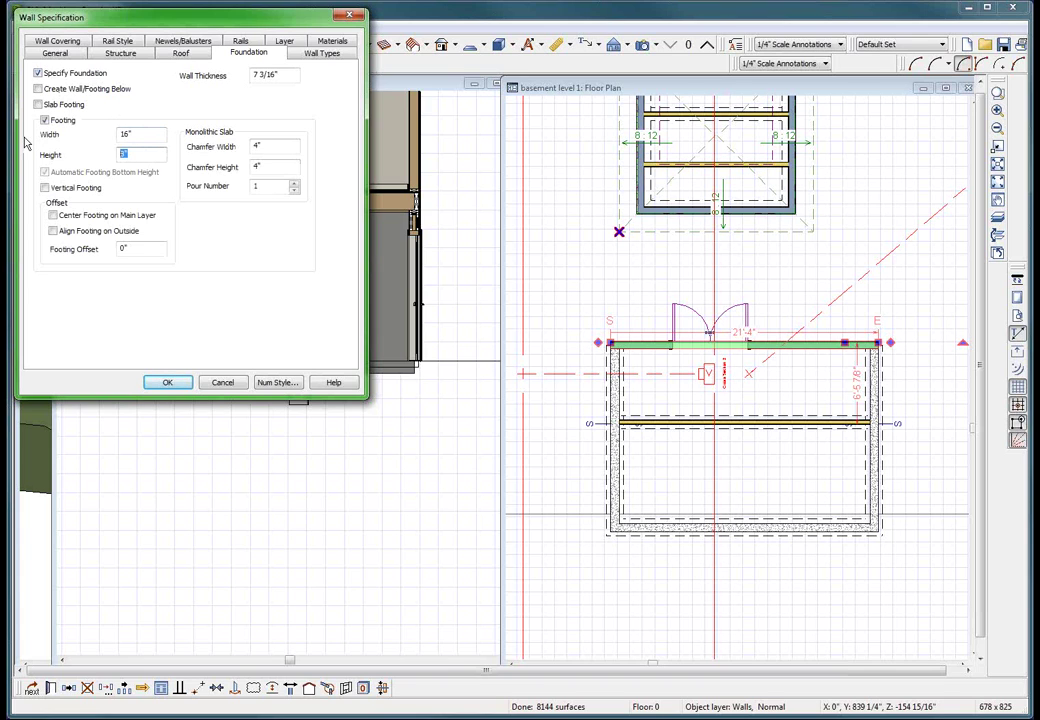
key("Return")
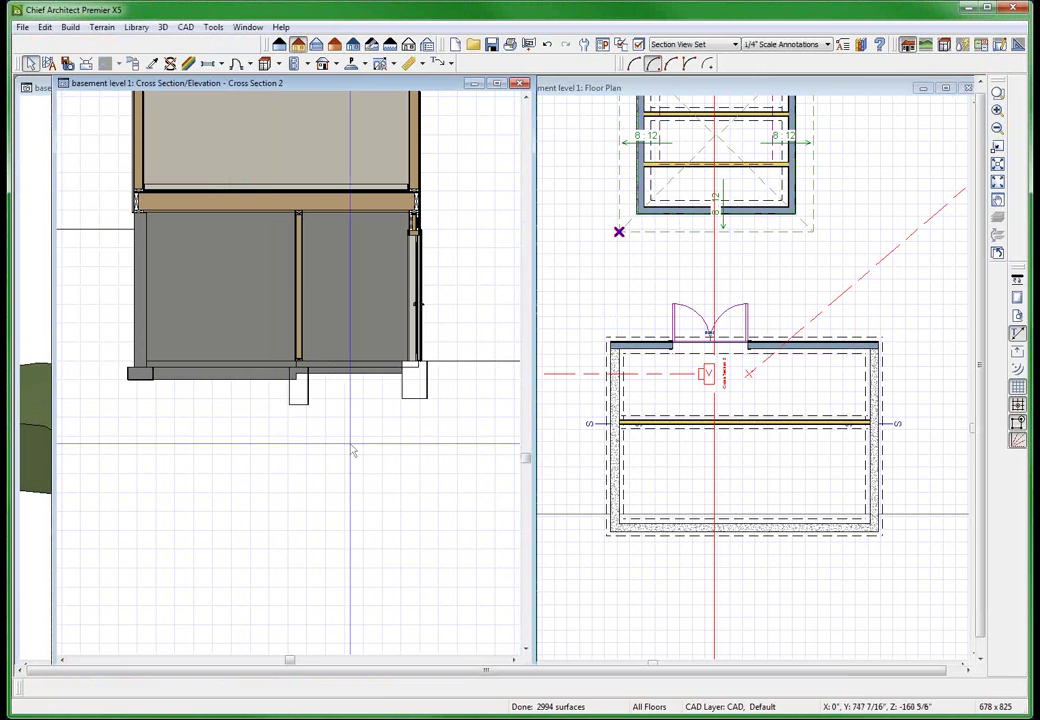
scroll(415, 366, "up", 3)
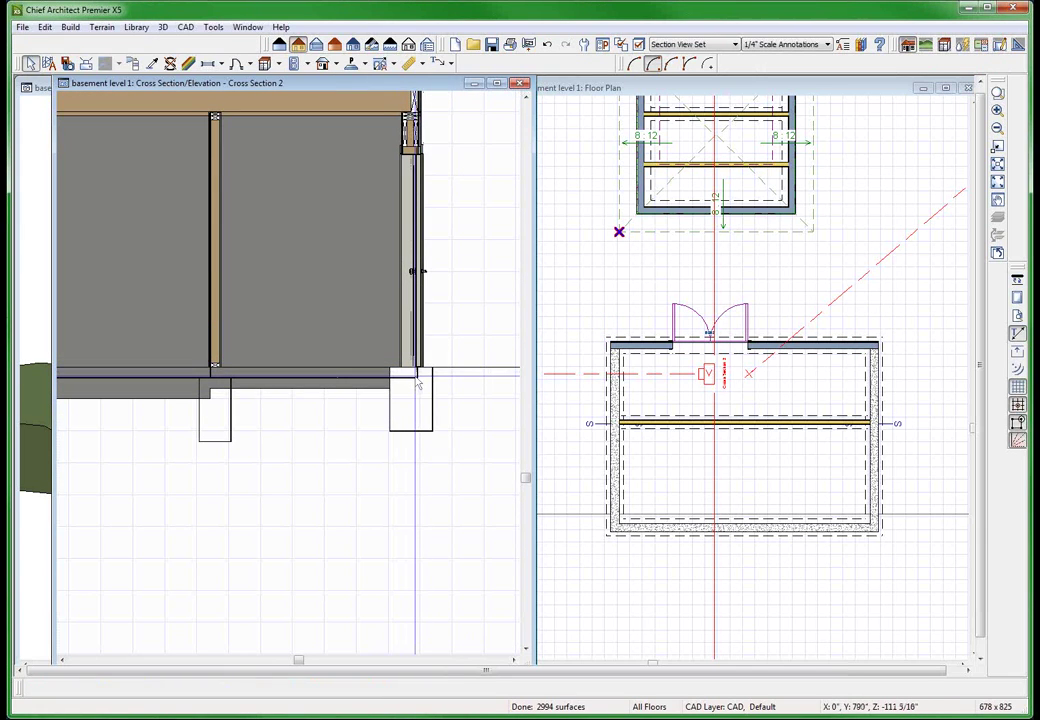
scroll(366, 515, "down", 2)
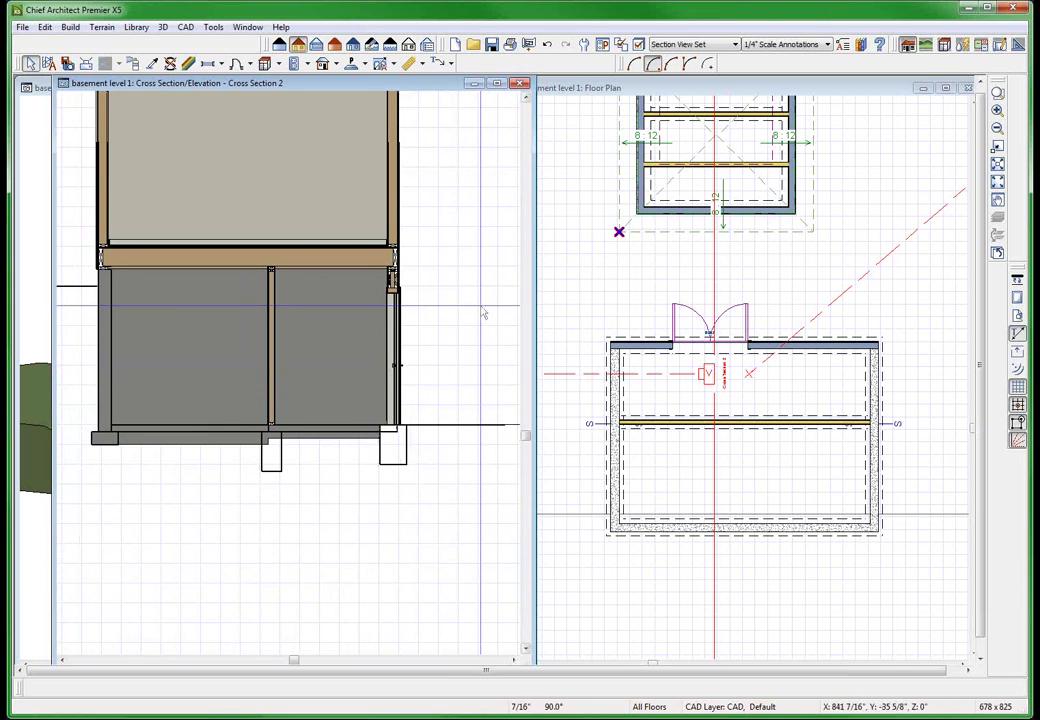
Narrow the wide door opening in the garage's front wall to about 3' in the floor plan
scroll(266, 333, "down", 2)
scroll(277, 378, "up", 3)
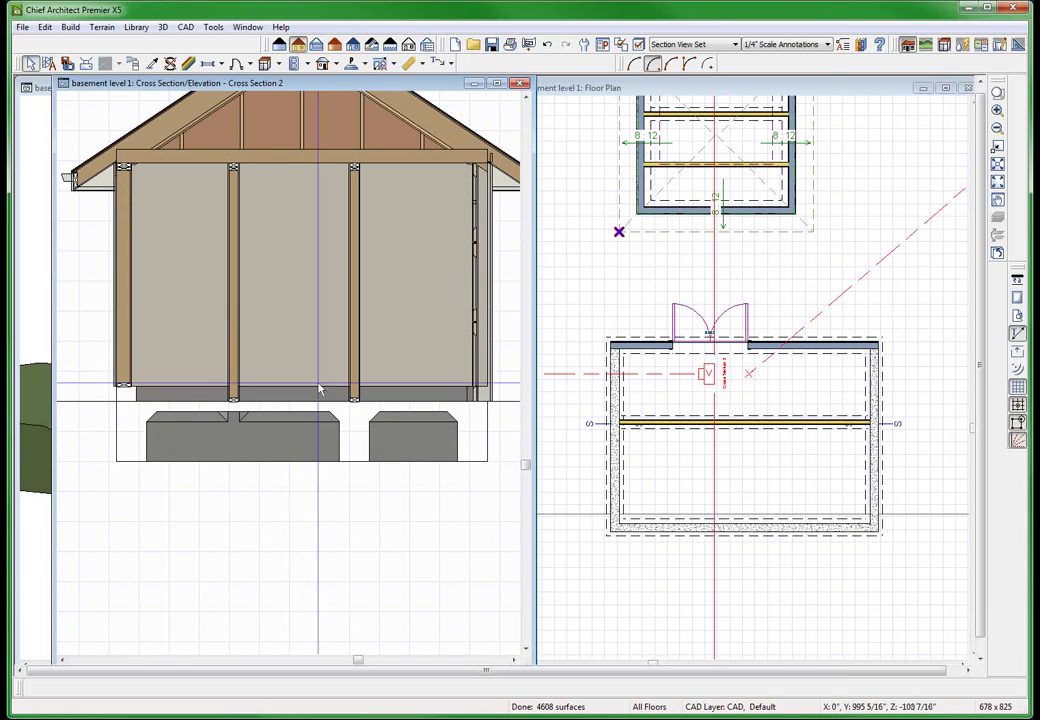
left_click(601, 269)
scroll(688, 37, "up", 2)
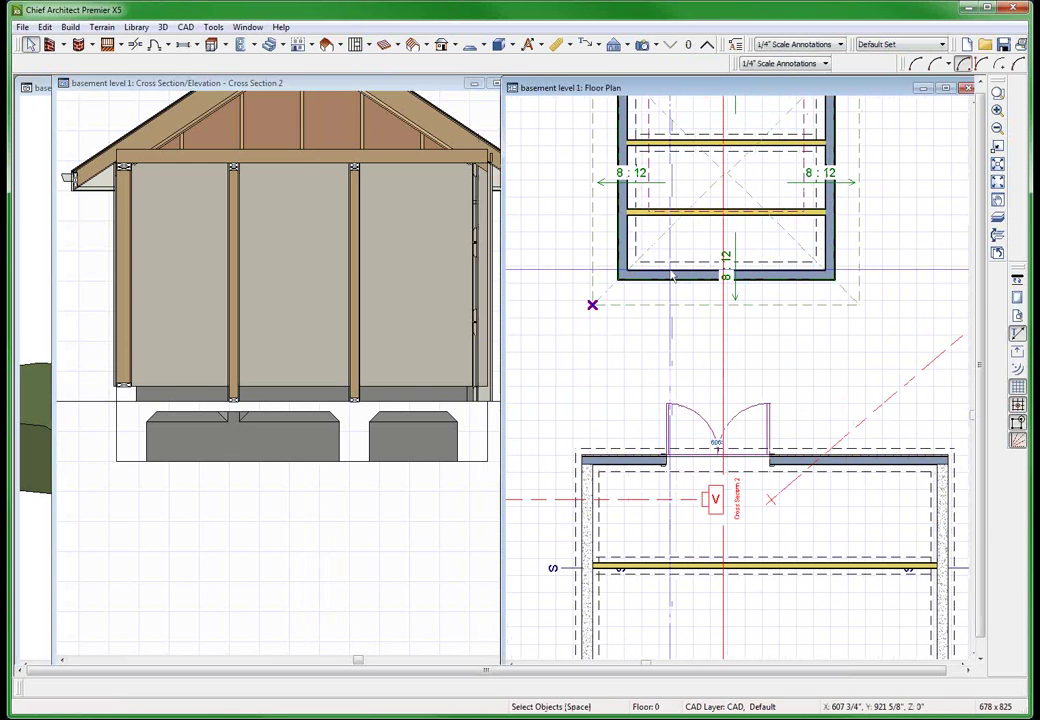
scroll(673, 278, "down", 3)
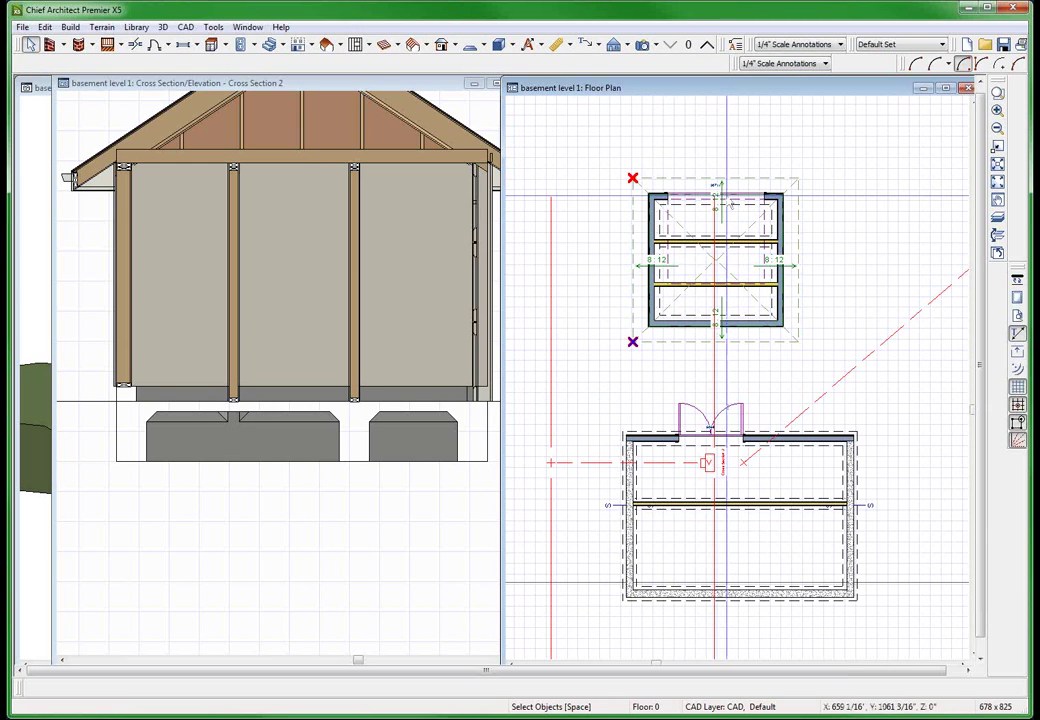
left_click(726, 198)
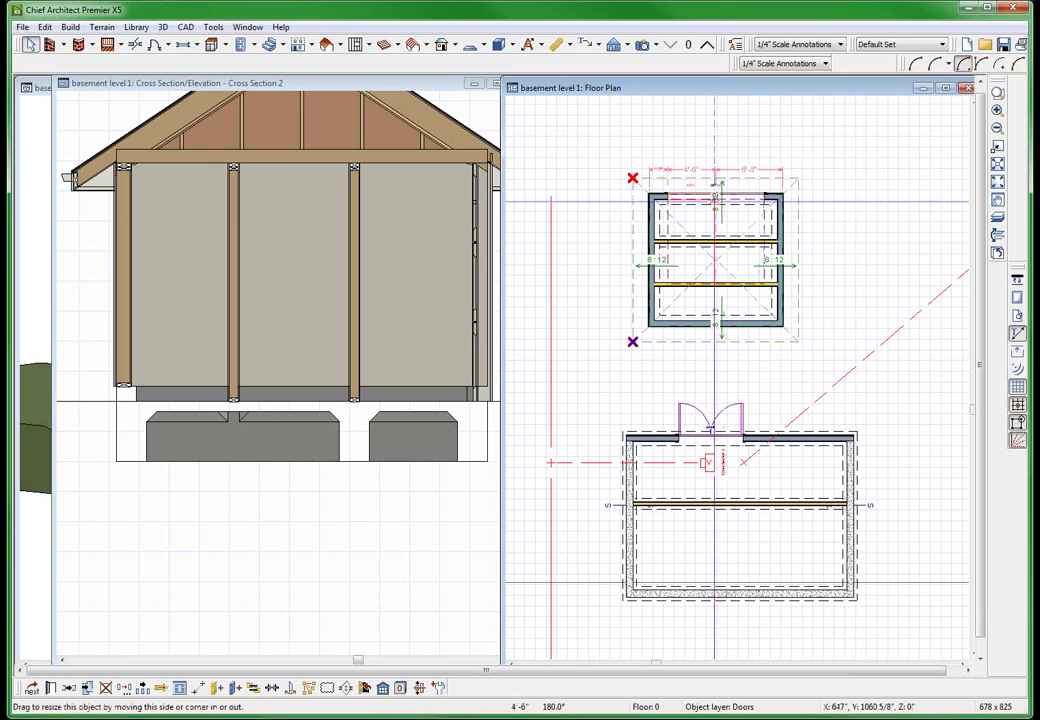
left_click_drag(705, 203, 700, 203)
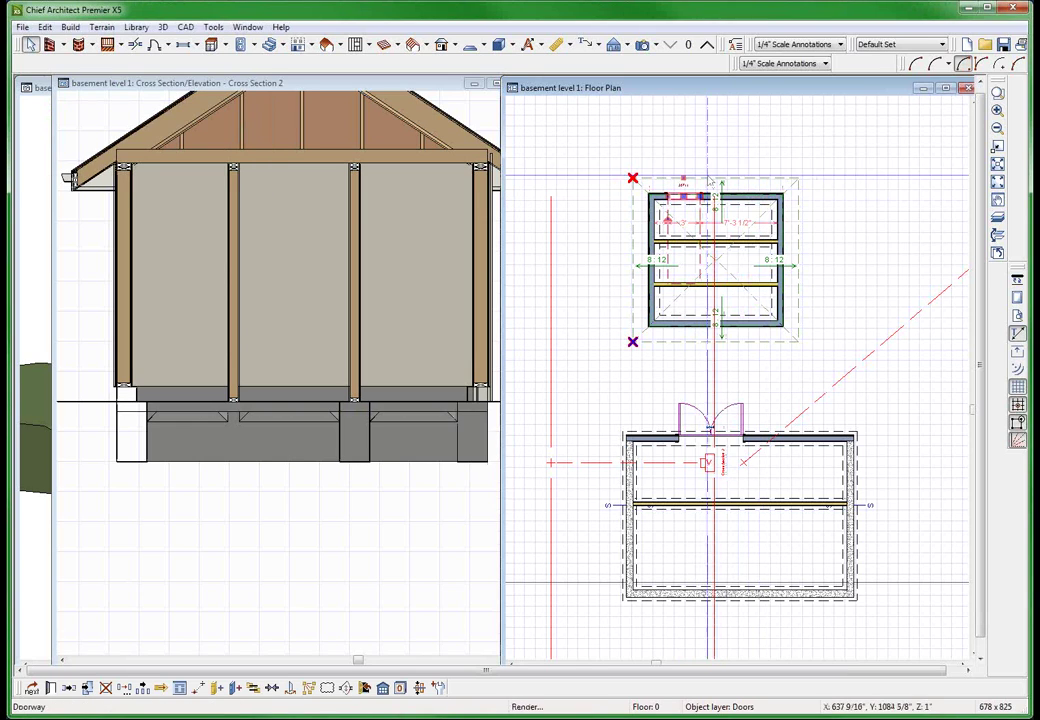
Auto-detail the cross section with insulation and concrete fills, and examine the garage footings in the floor plan
left_click(340, 518)
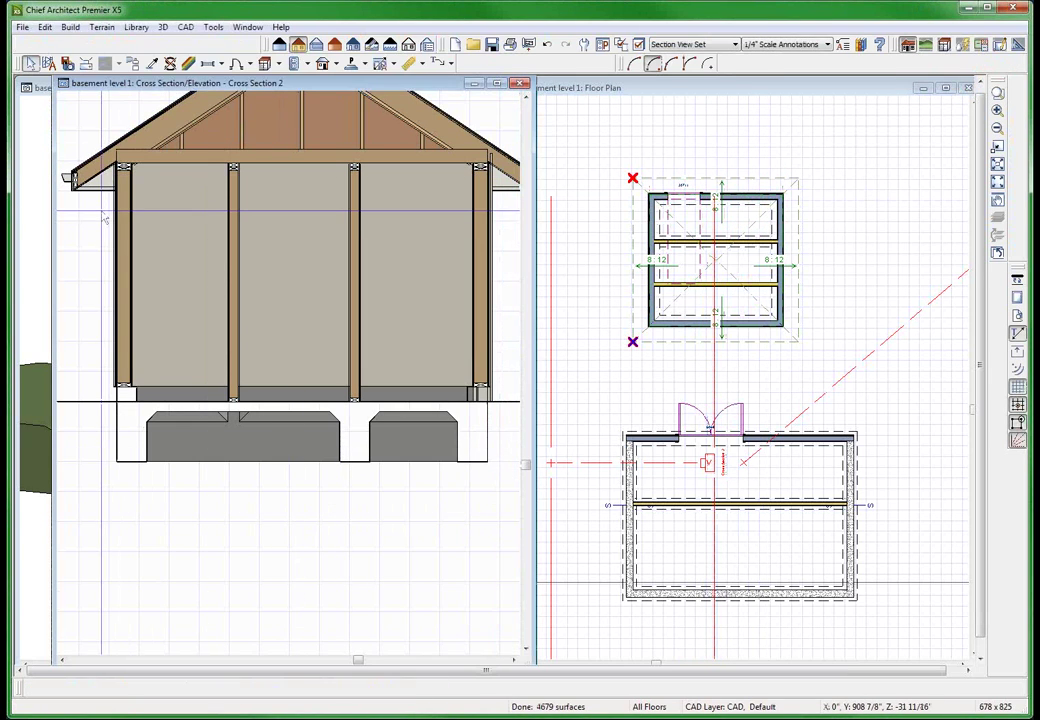
left_click(49, 64)
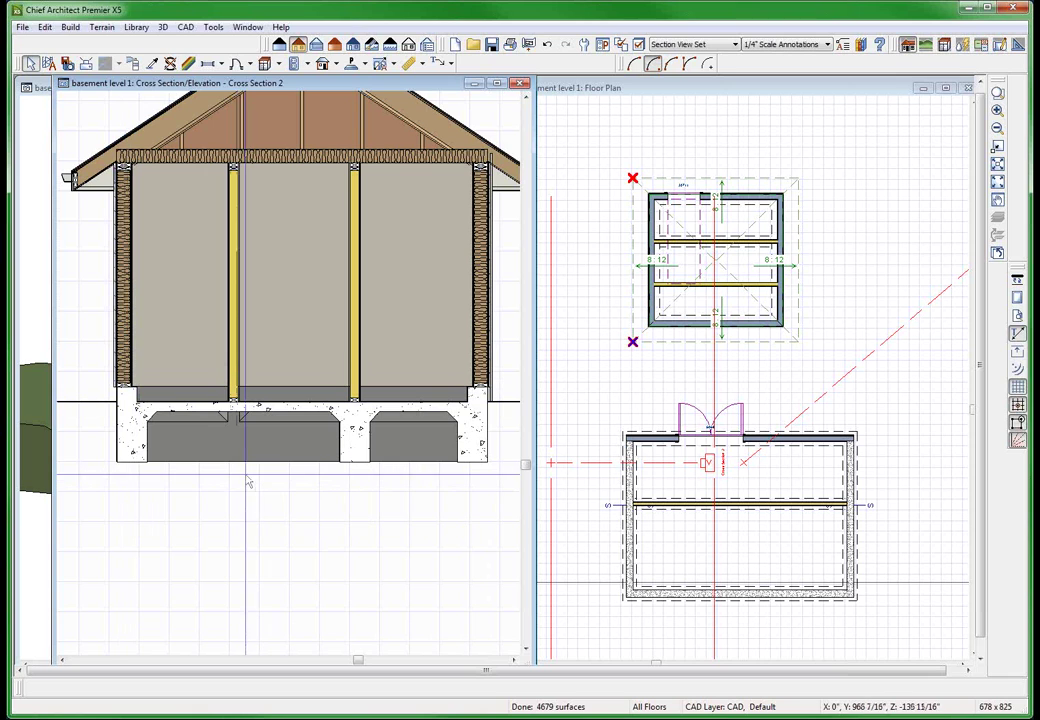
left_click(561, 281)
scroll(686, 278, "up", 5)
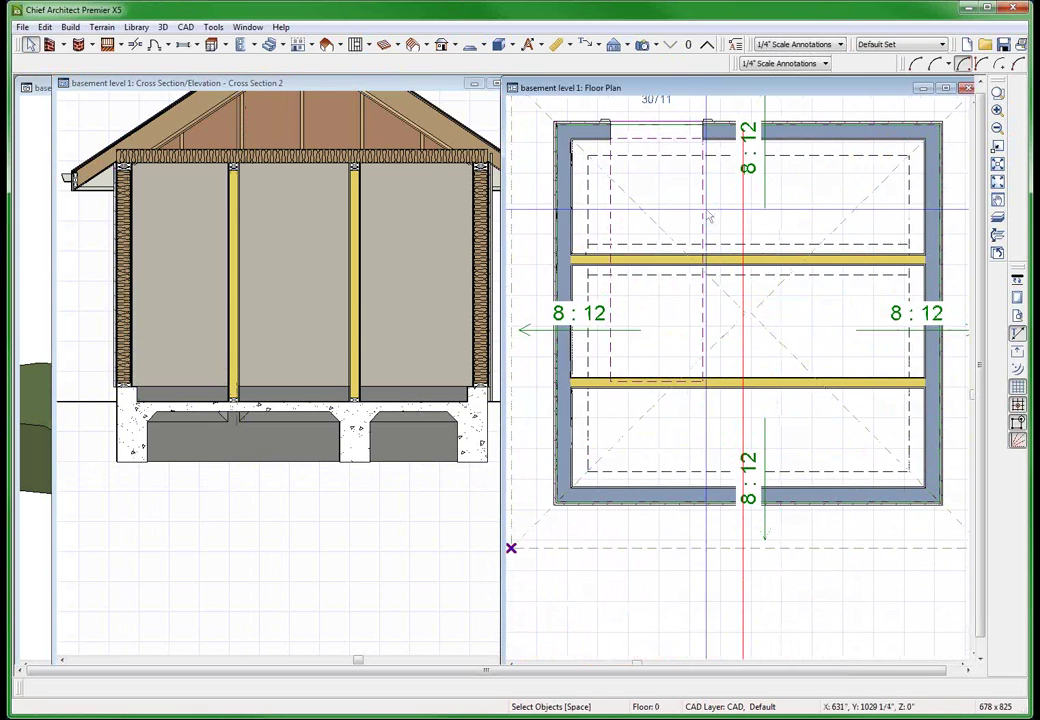
Turn on Specify Foundation, including a footing, for the lower interior wall in the garage floor plan
scroll(735, 260, "up", 5)
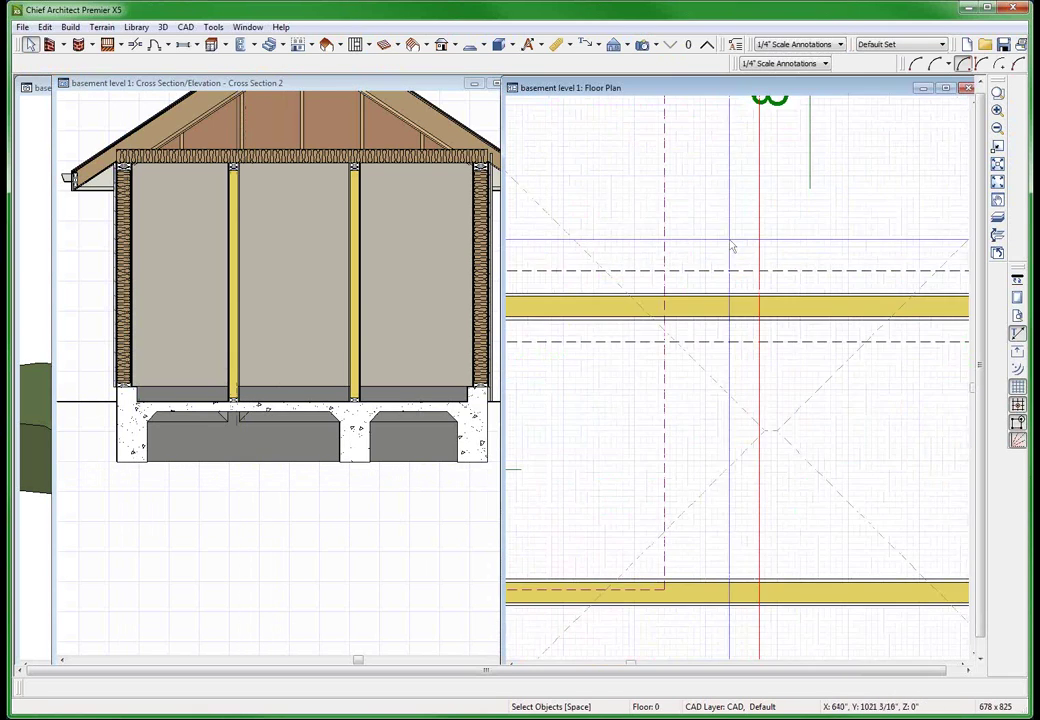
scroll(736, 264, "down", 5)
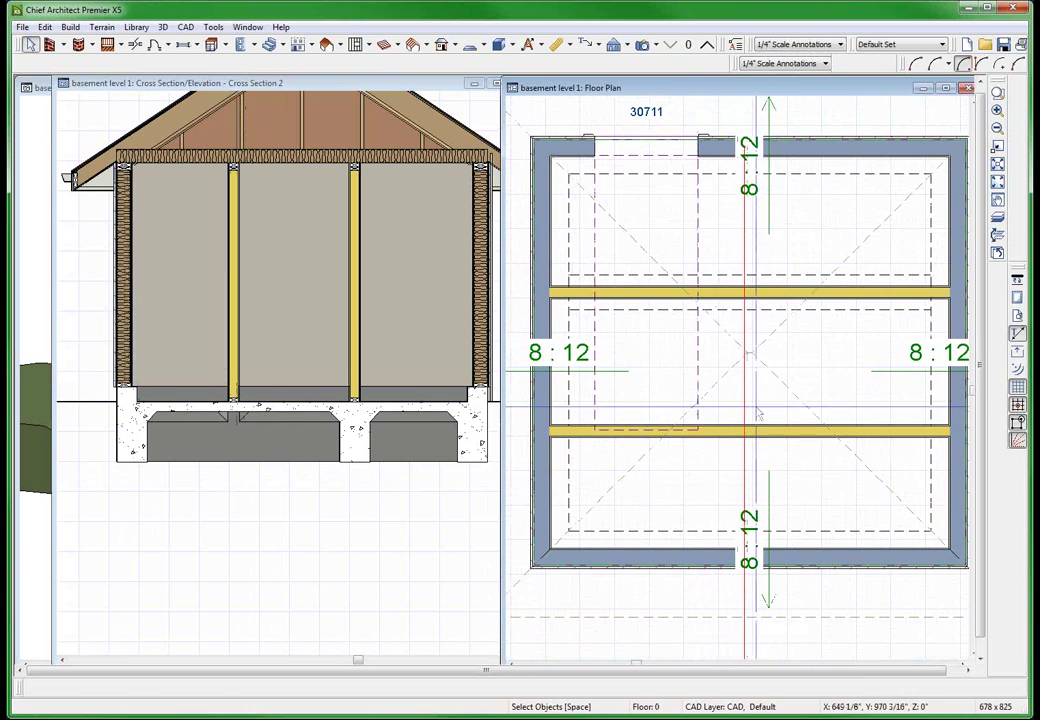
left_click(778, 425)
left_click(778, 425)
scroll(745, 365, "up", 3)
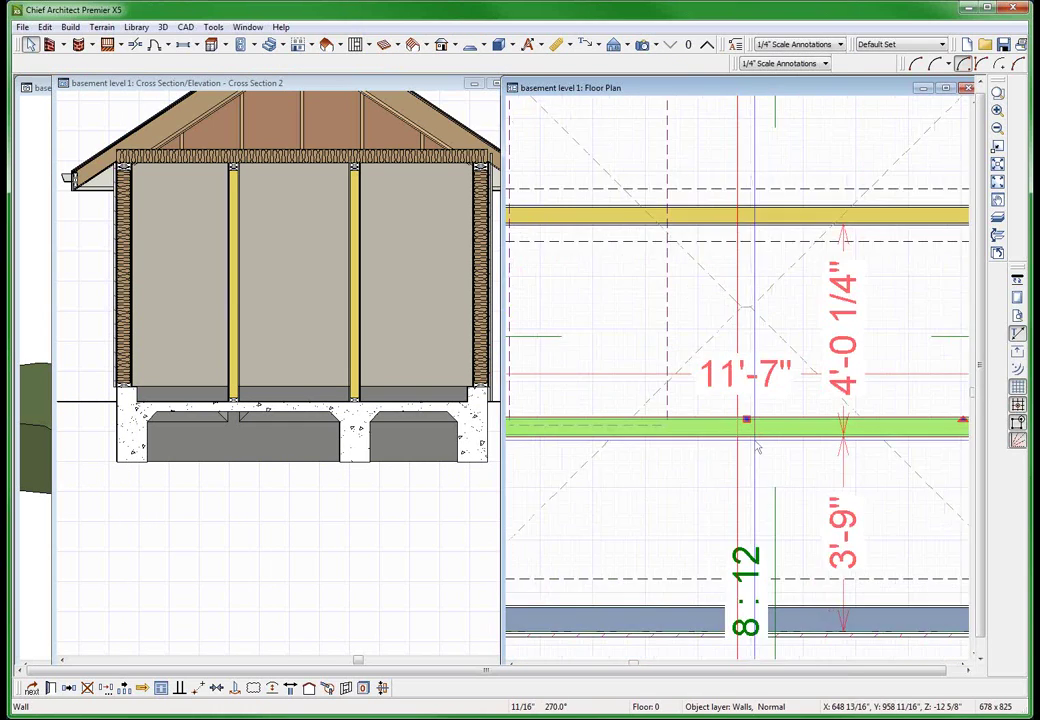
scroll(745, 365, "down", 3)
key("ctrl+e")
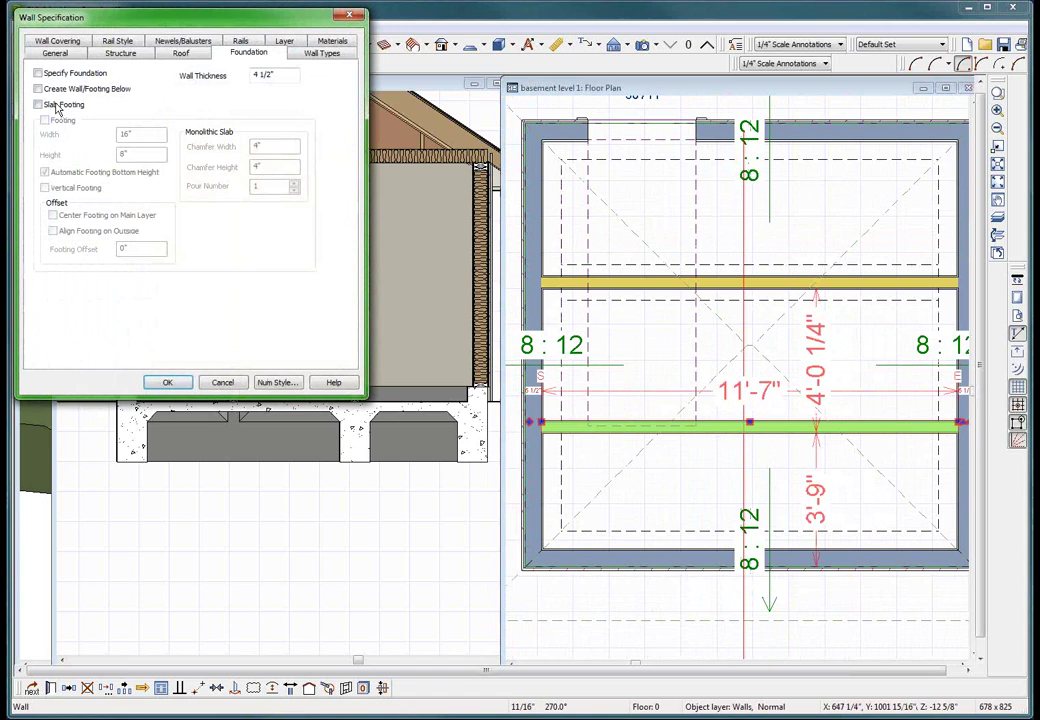
left_click(73, 74)
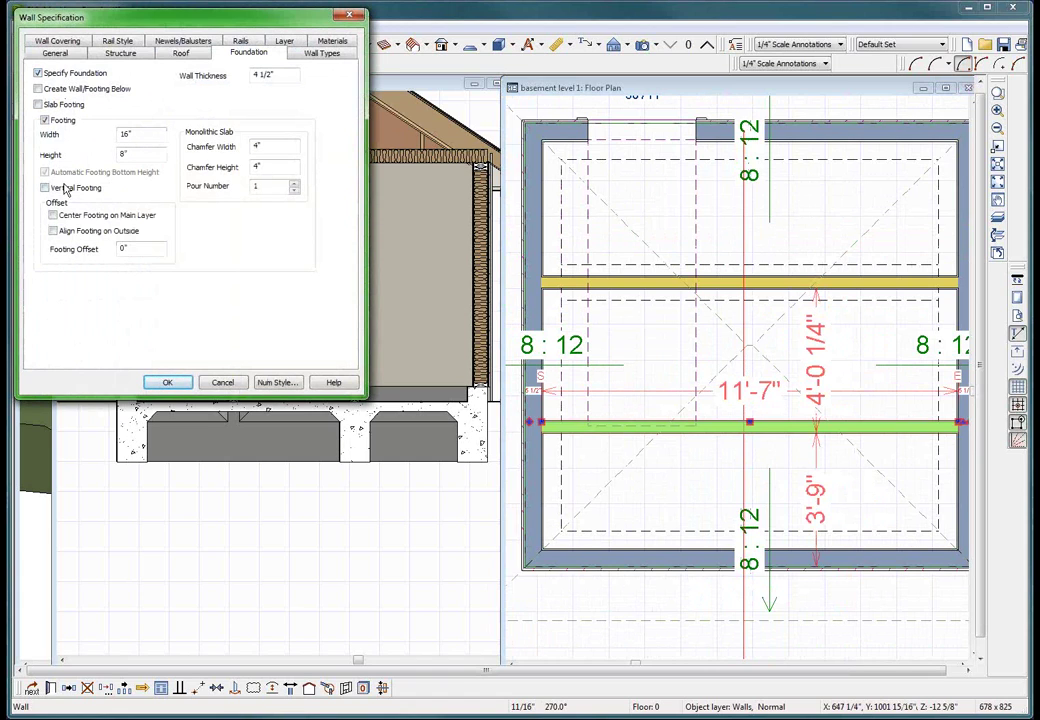
key("Return")
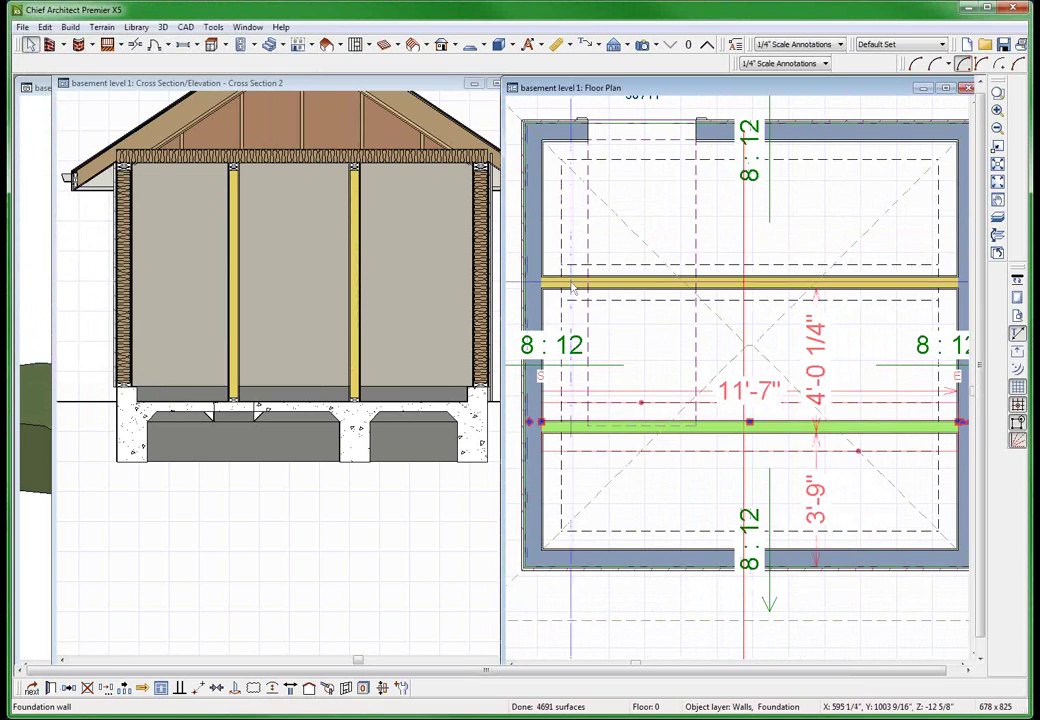
Set the lower interior wall's footing height to 16" and check the footing in the cross section
double_click(755, 405)
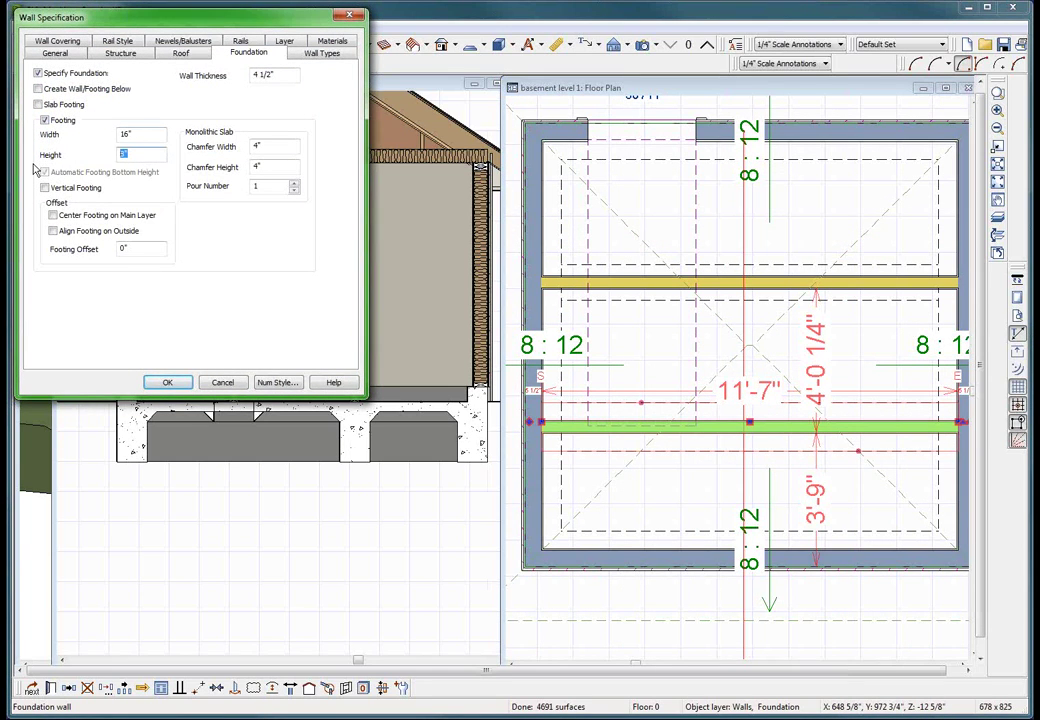
type("16")
key("Return")
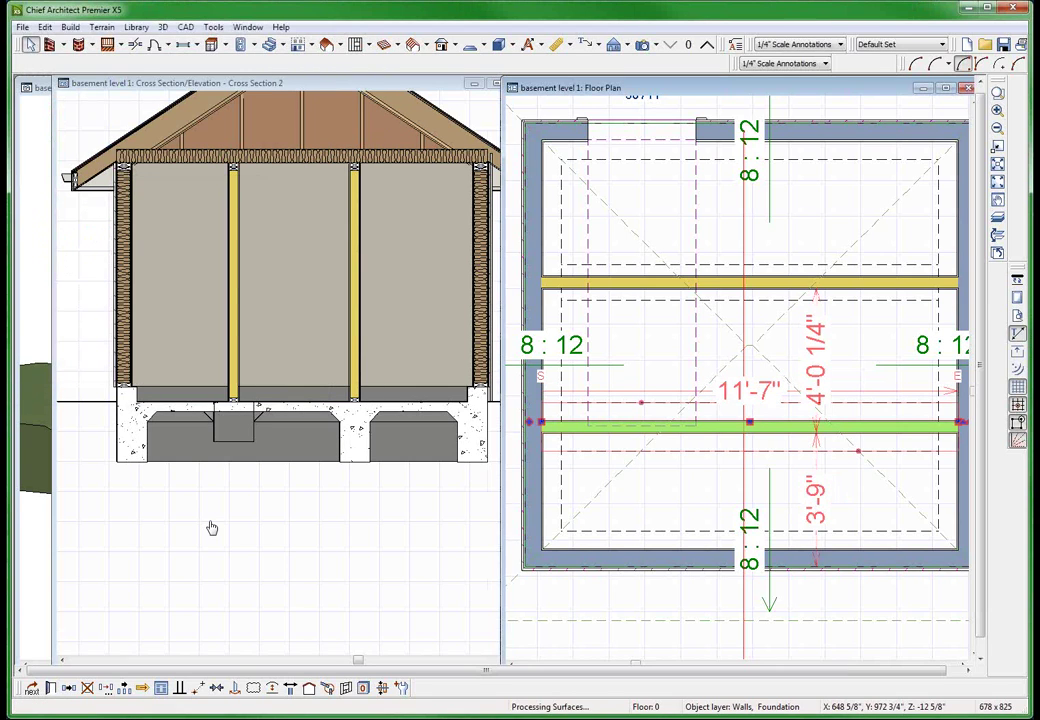
scroll(229, 458, "up", 3)
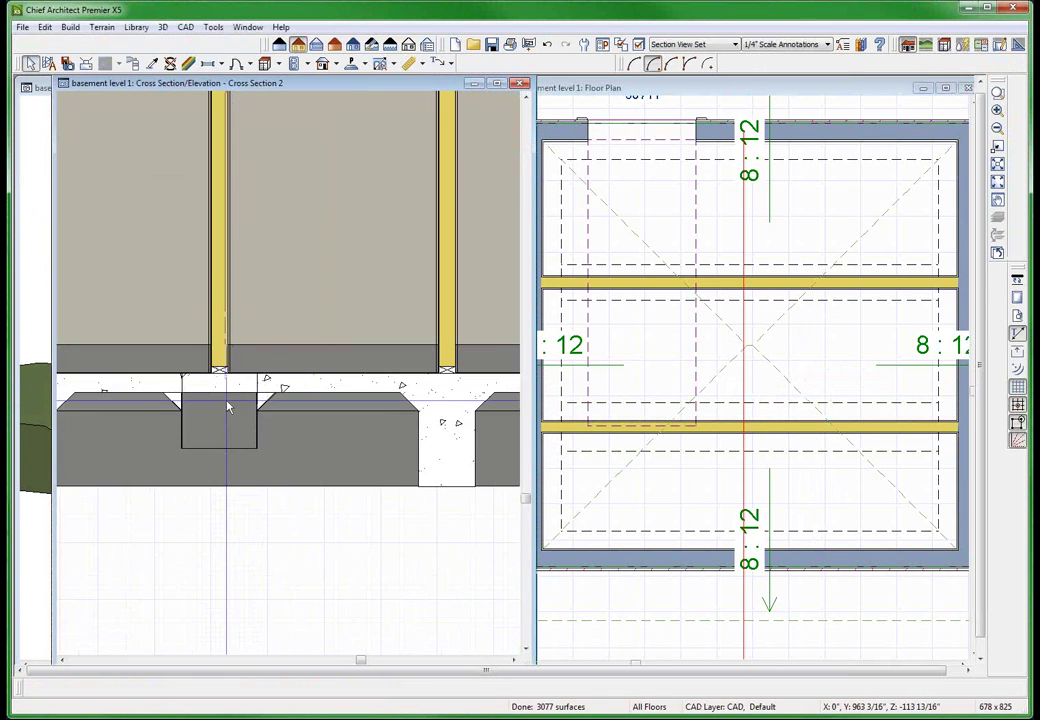
scroll(322, 462, "down", 5)
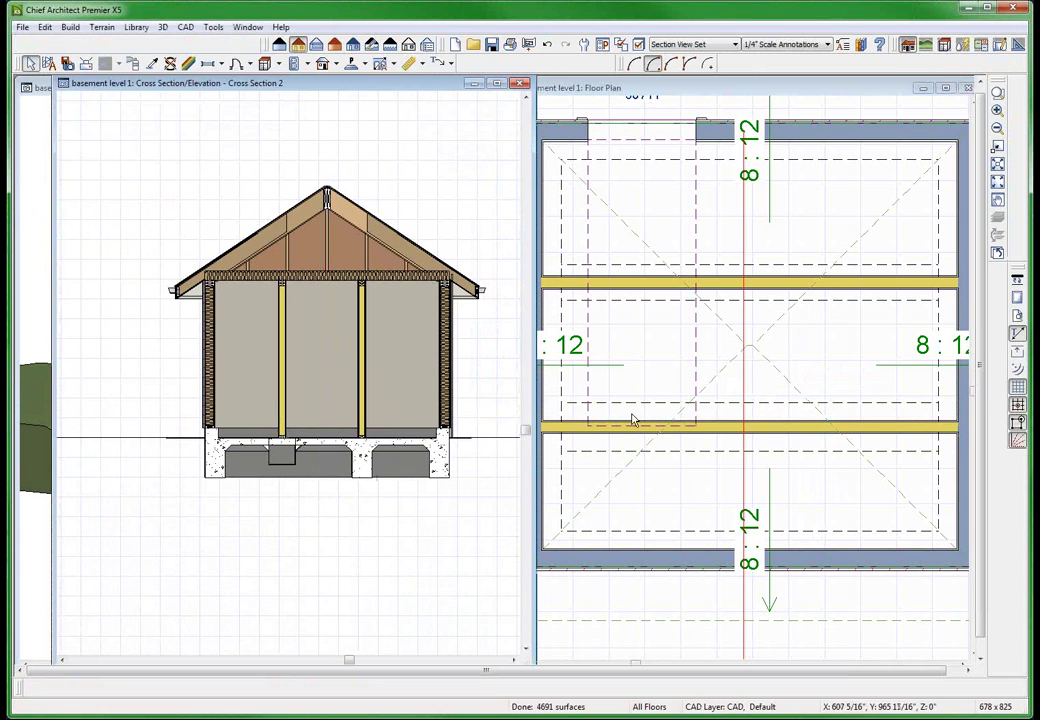
Switch the floor plan to the fndtn dsh layer set and examine how the footings are displayed
left_click(819, 348)
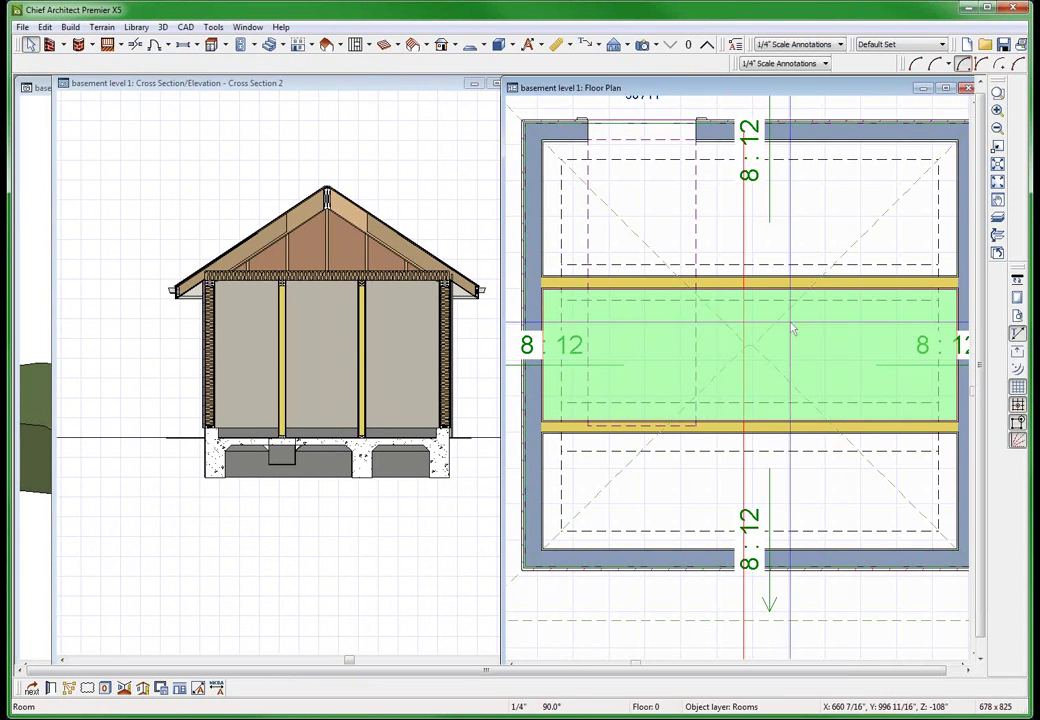
left_click(888, 45)
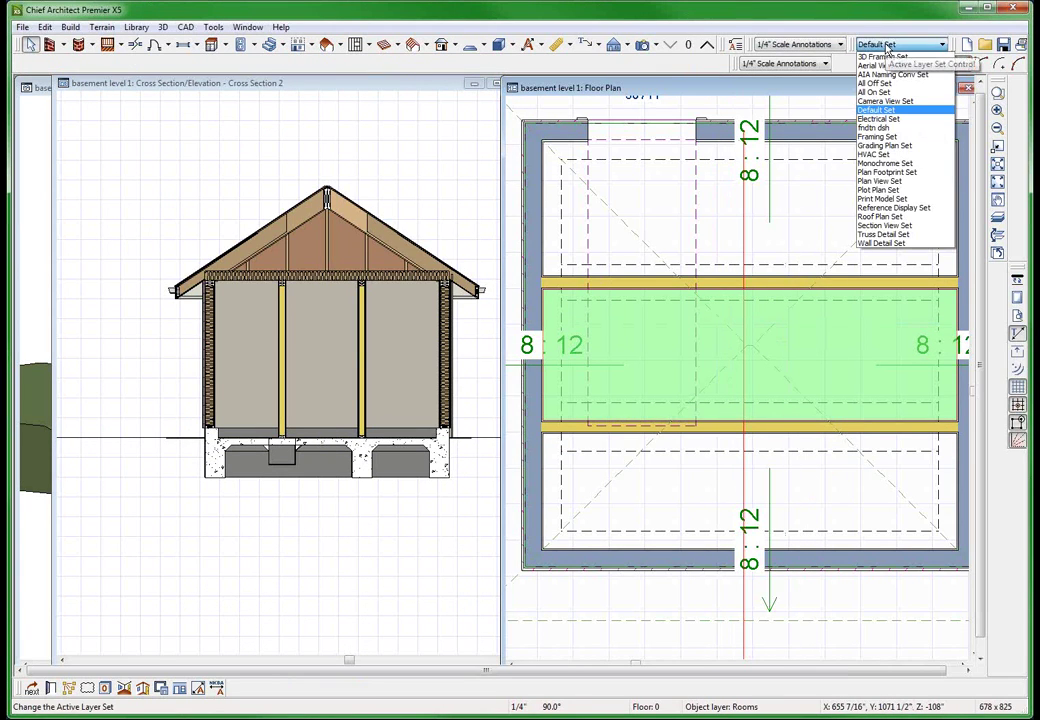
left_click(908, 128)
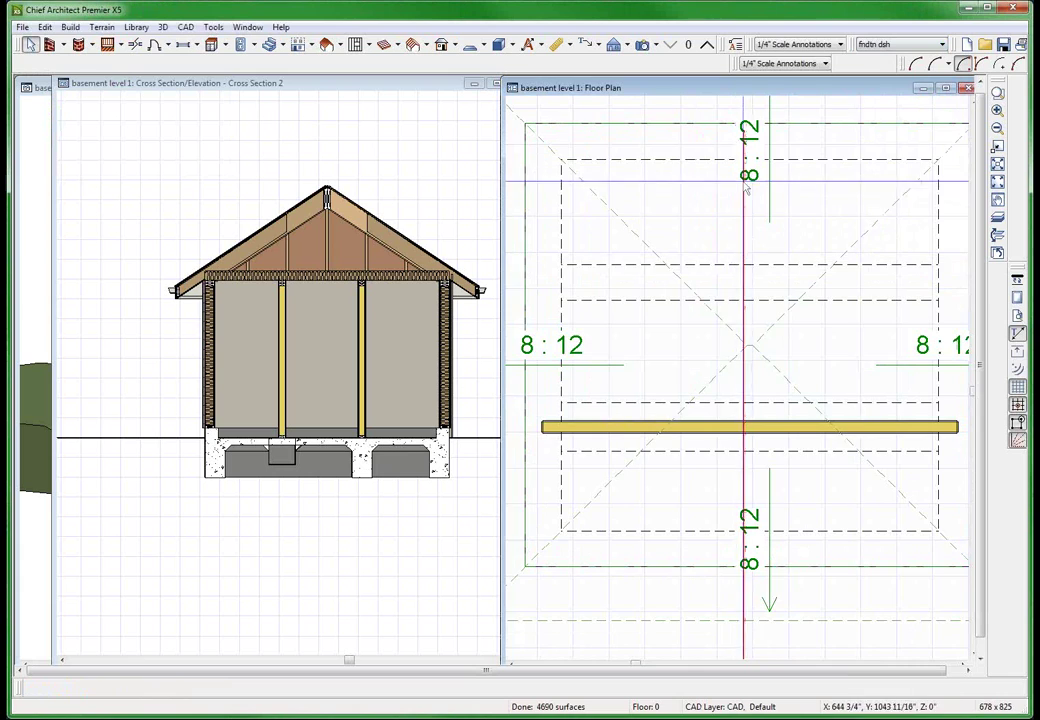
scroll(745, 185, "down", 1)
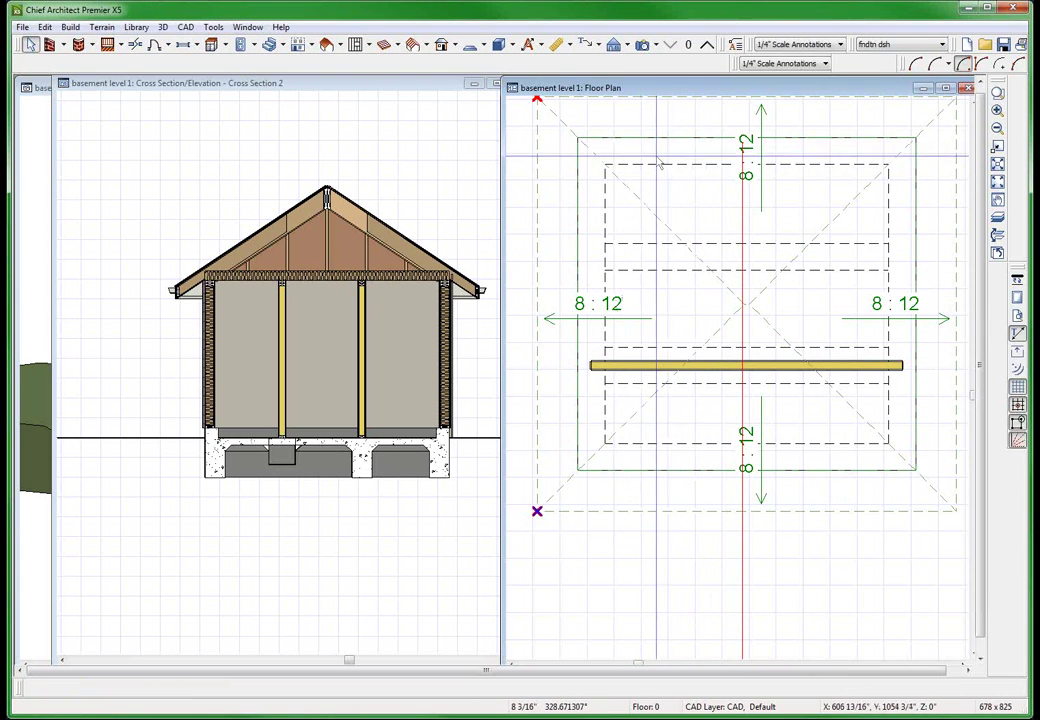
Turn off the roof and ceiling over the room behind the garage door opening in its structure settings
left_click(700, 205)
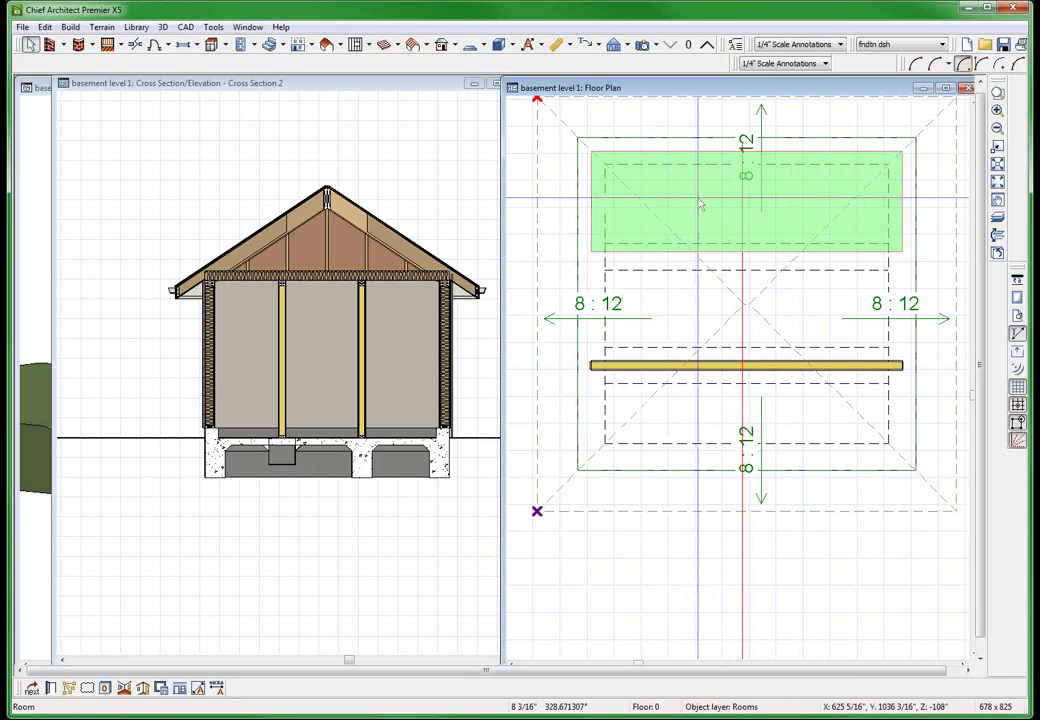
double_click(700, 205)
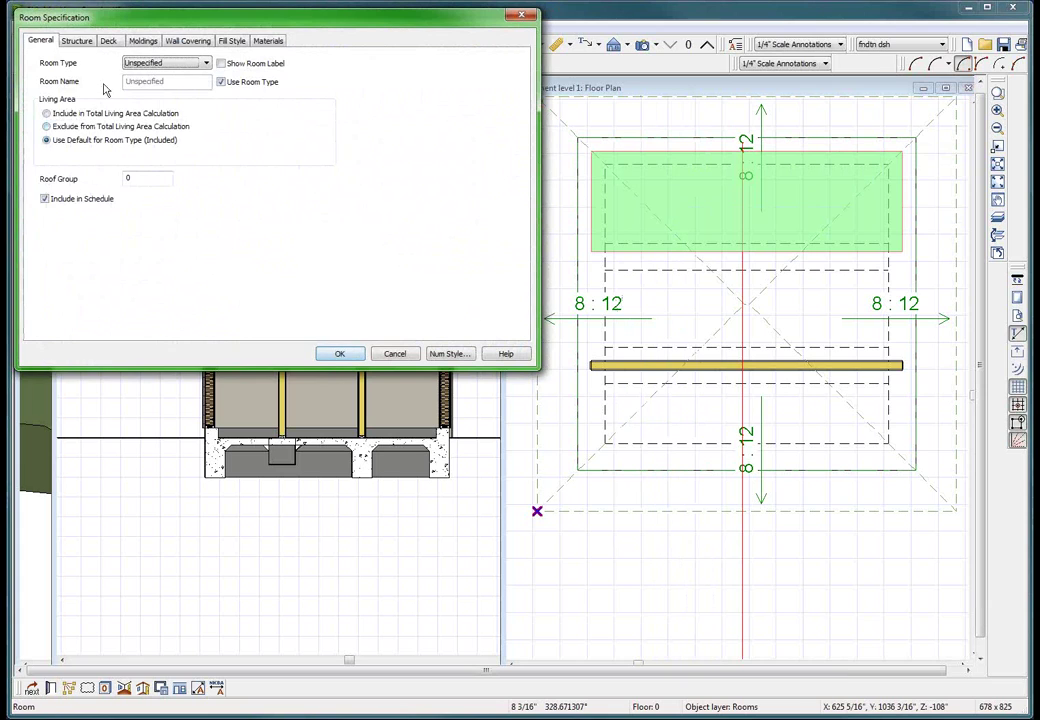
left_click(80, 41)
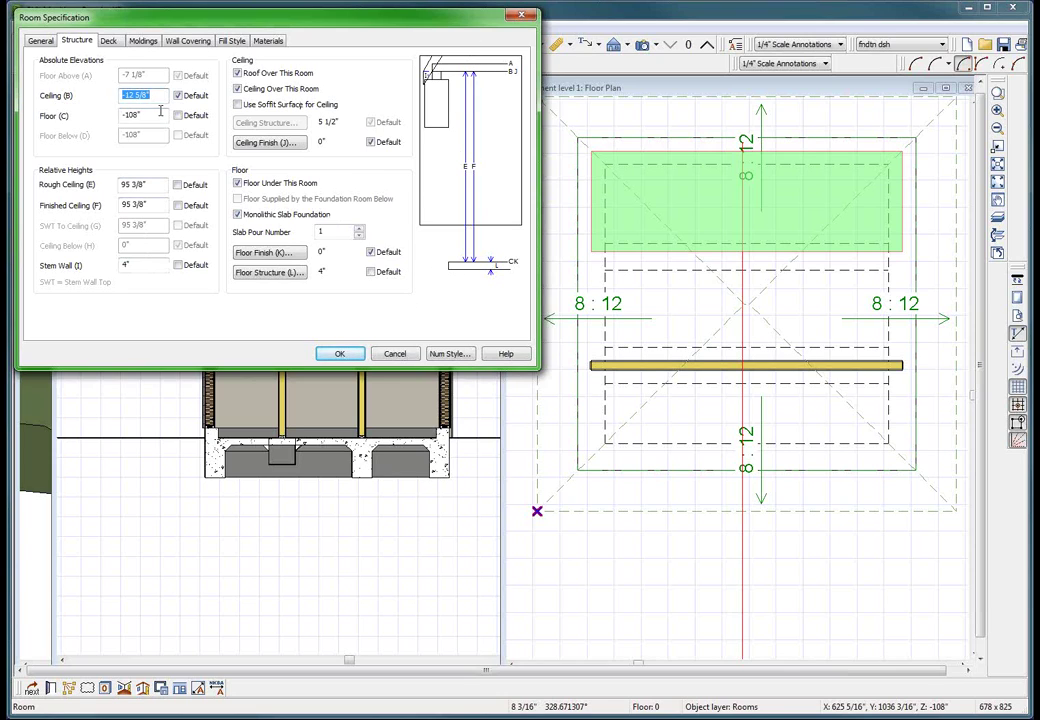
key("Tab")
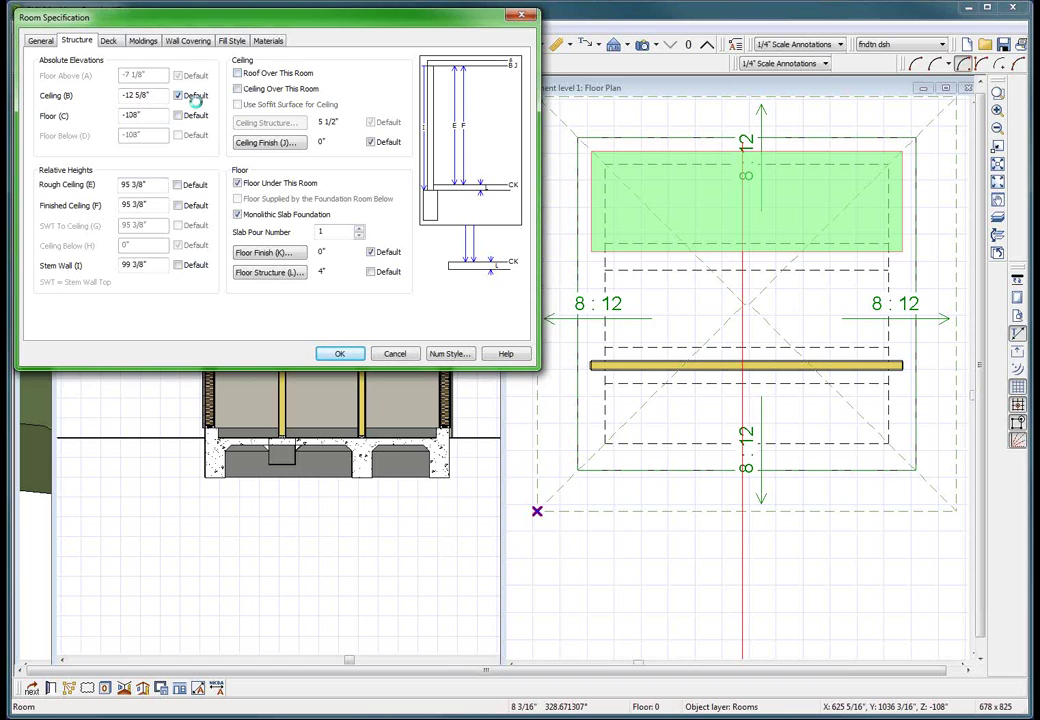
Delete the concrete fill polyline of the slab and footings from the cross section and check the foundation underneath
left_click(436, 468)
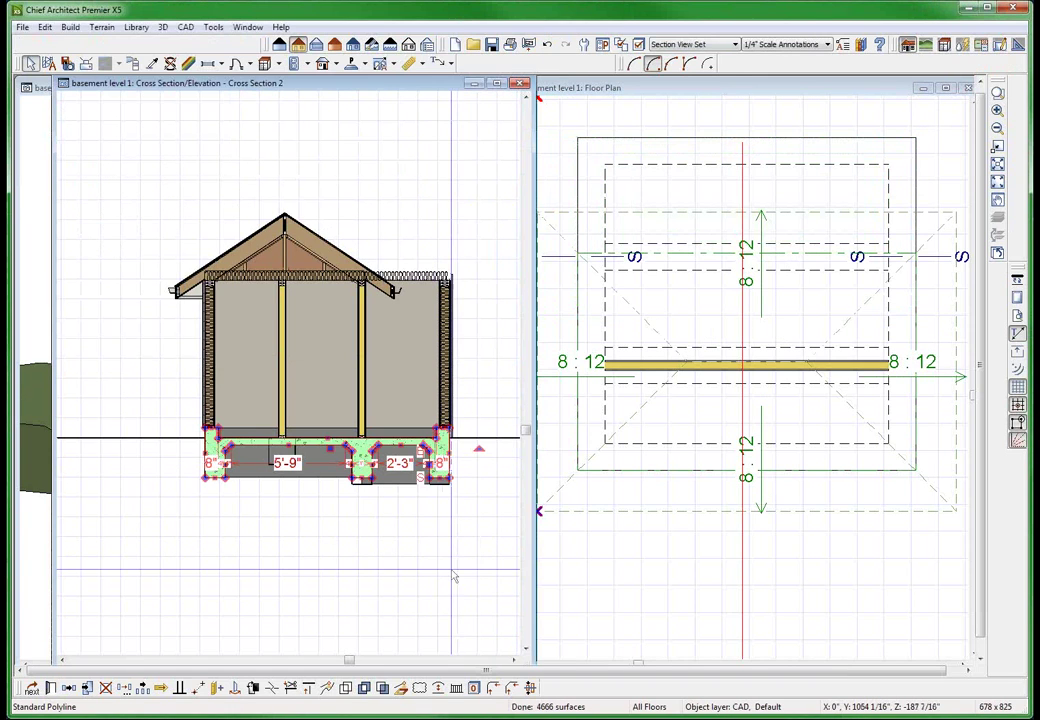
key("Delete")
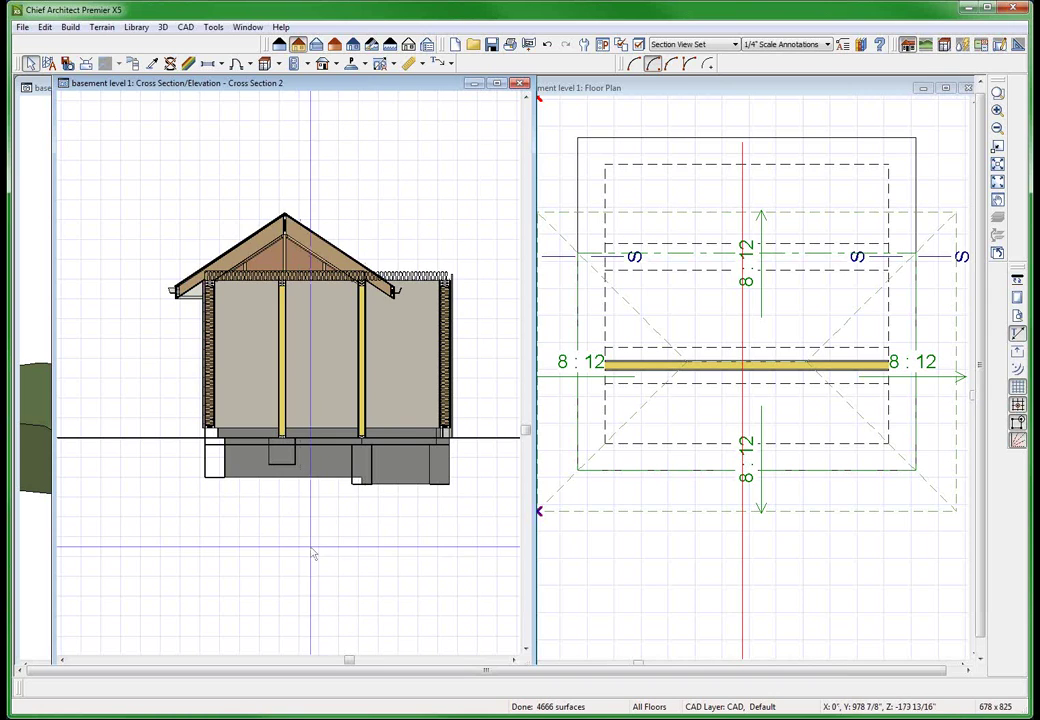
scroll(385, 519, "up", 2)
scroll(385, 519, "down", 3)
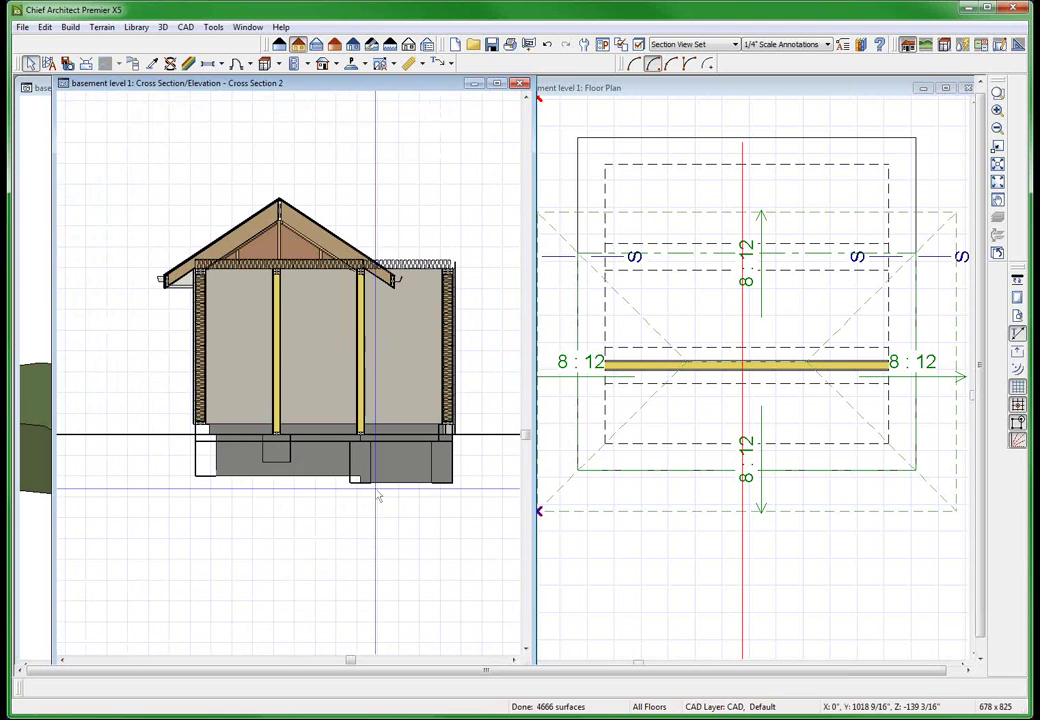
Return the floor plan to the Default Set layer set and turn off Pony Wall for the wall with the 30711 opening
left_click(668, 190)
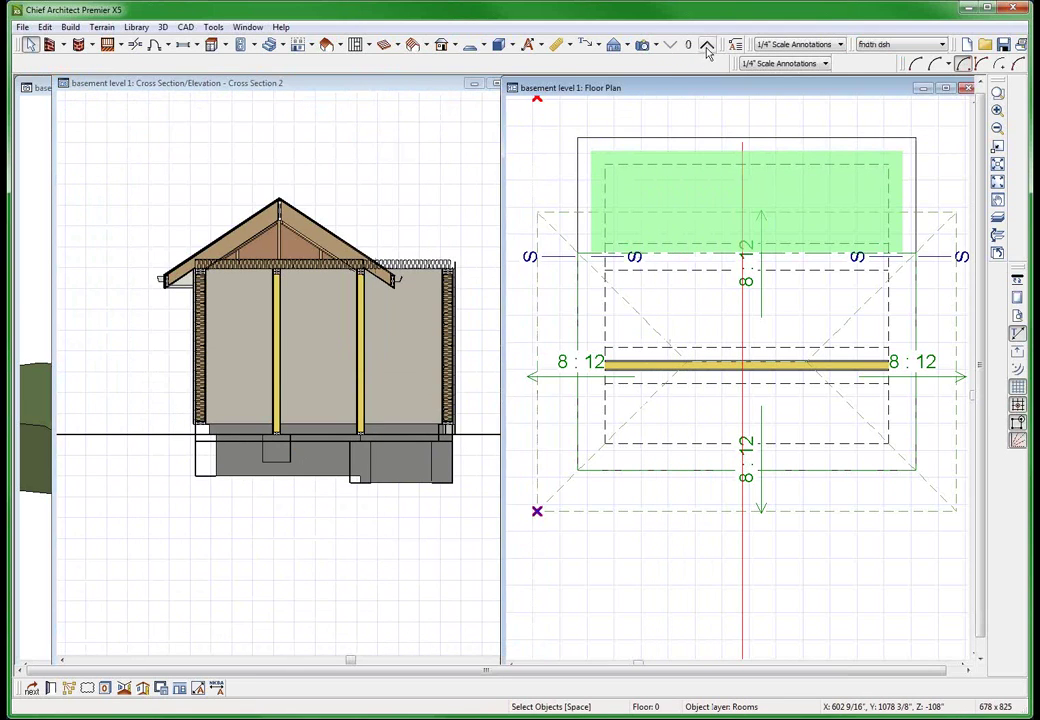
left_click(872, 44)
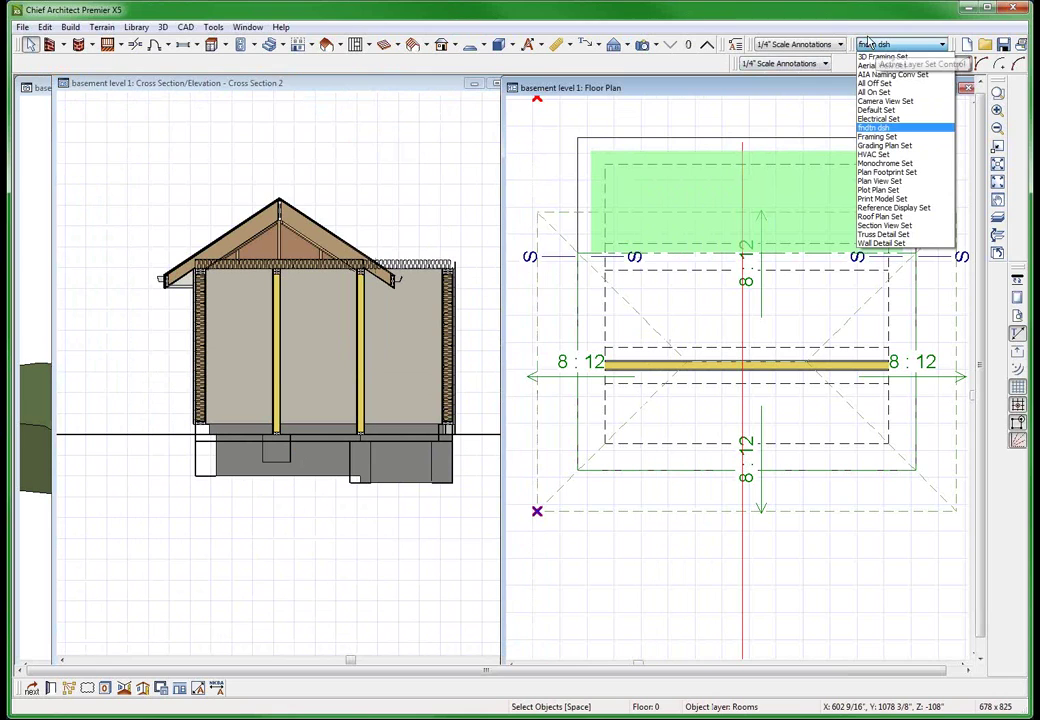
left_click(889, 112)
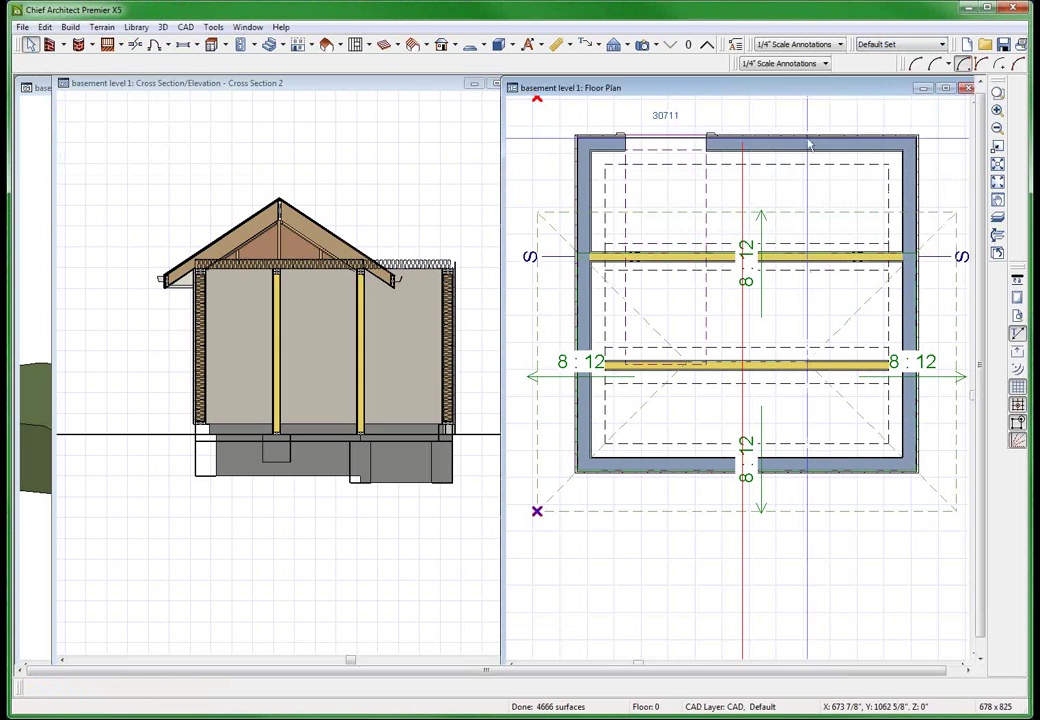
left_click(811, 146)
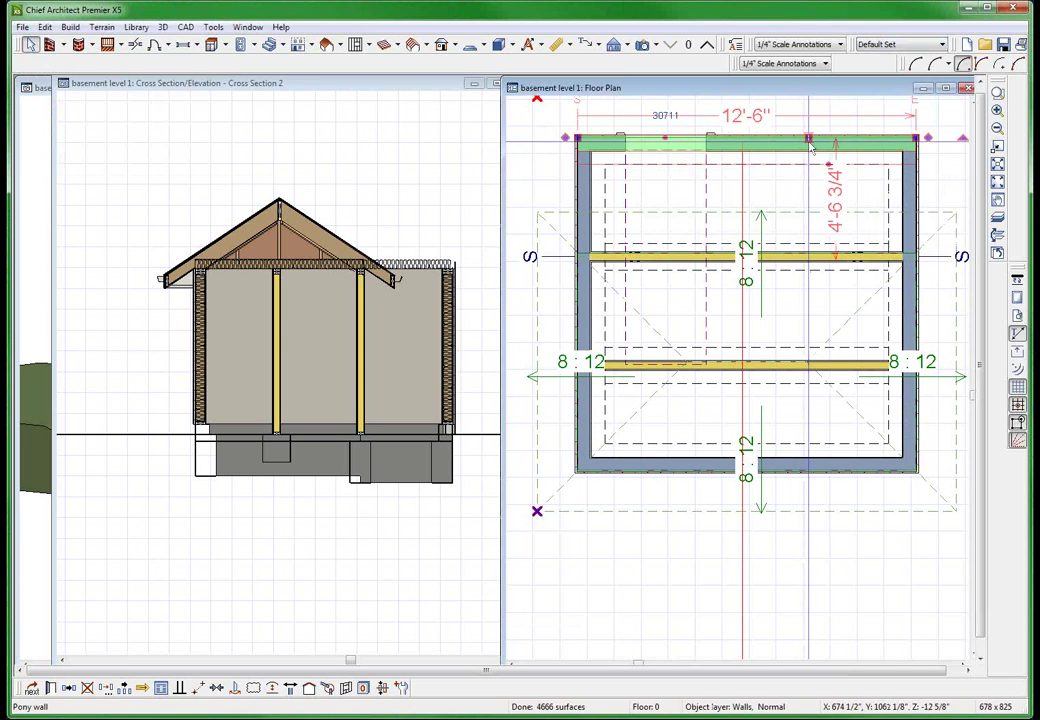
double_click(809, 142)
left_click(318, 53)
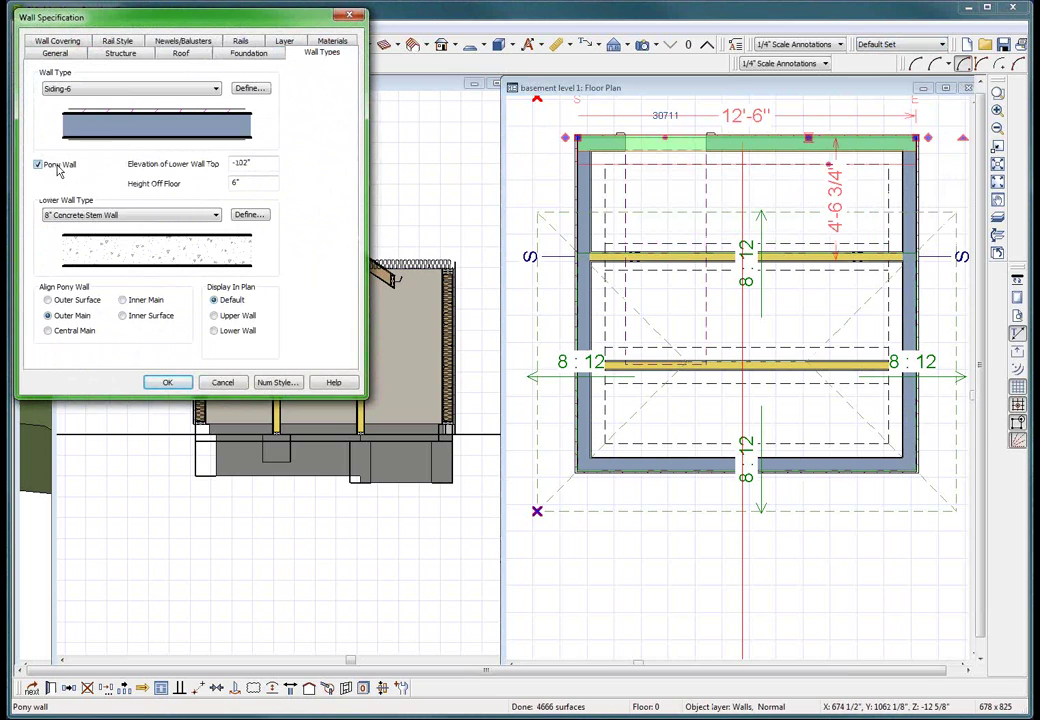
left_click(39, 165)
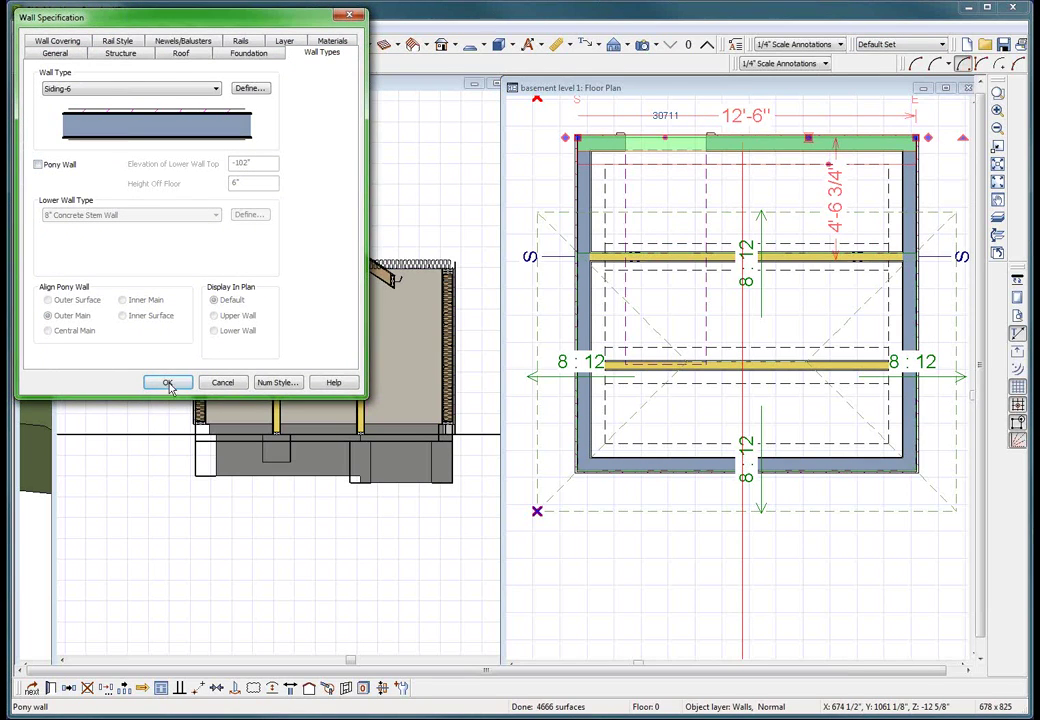
left_click(168, 383)
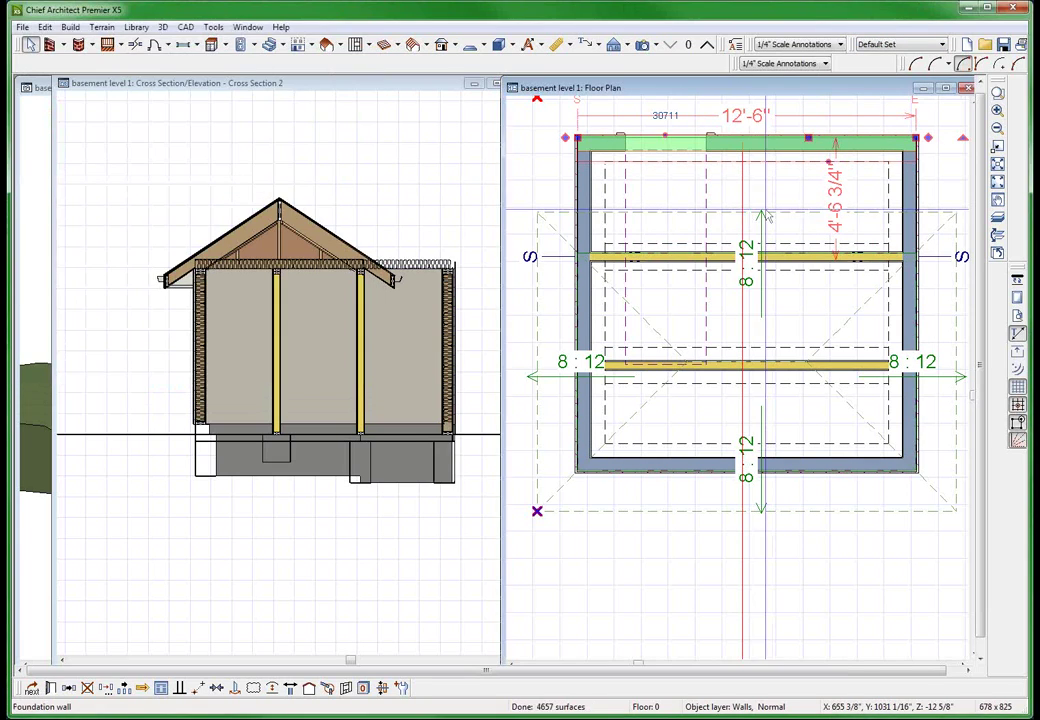
key("Escape")
Turn the roof and ceiling back on over the room behind the 30711 opening and check the cross section
left_click(762, 190)
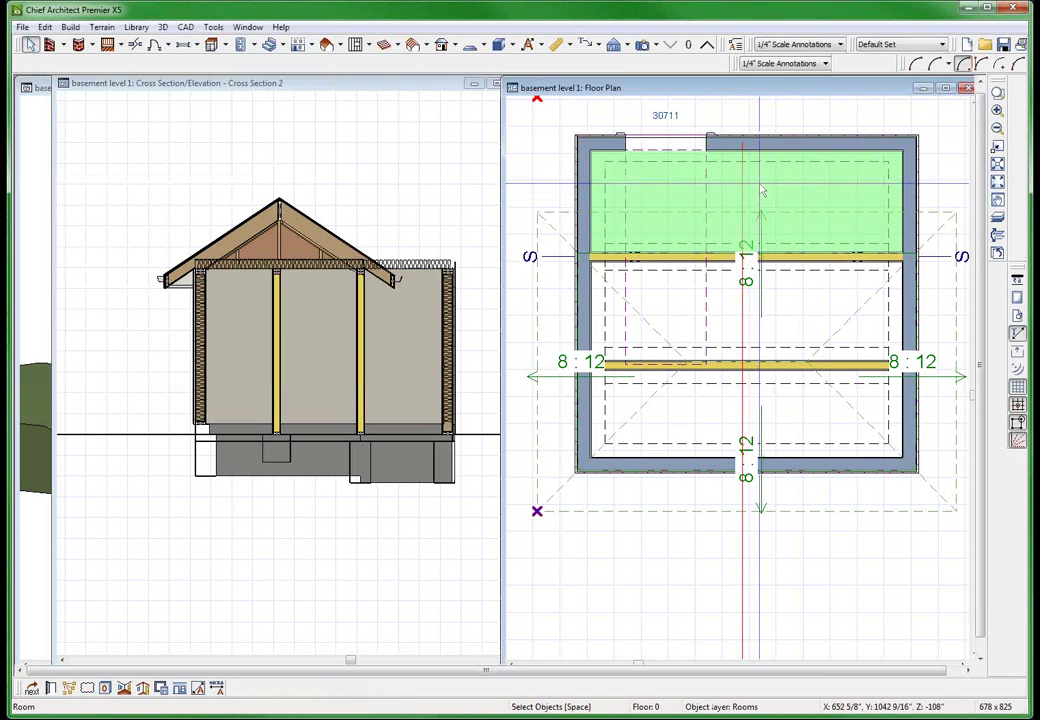
double_click(350, 380)
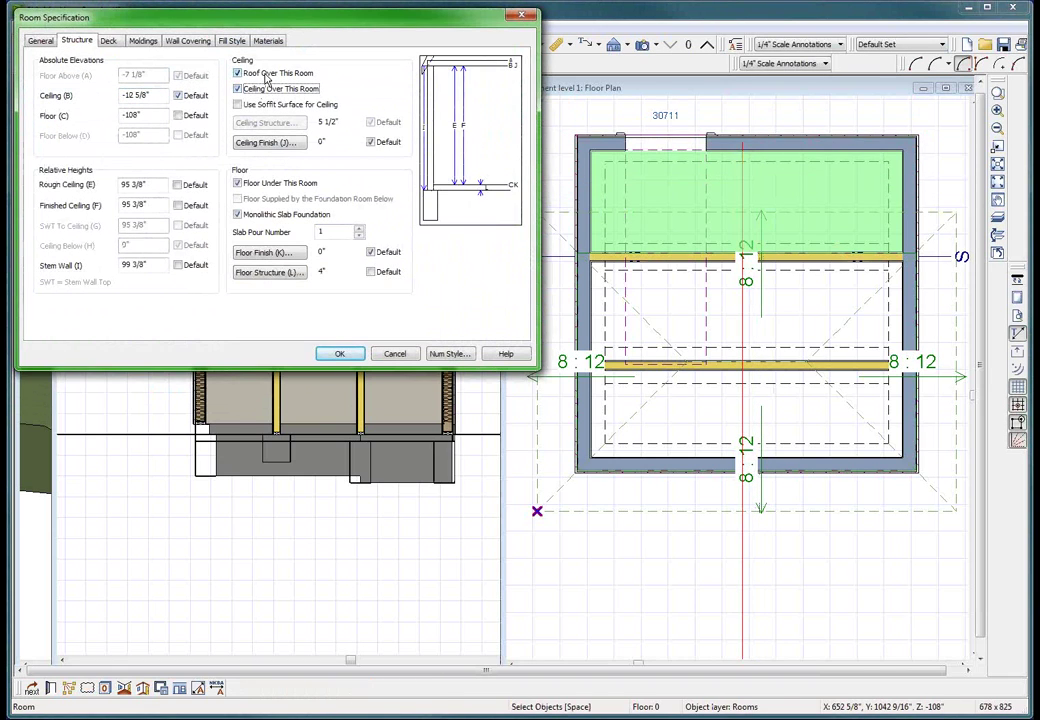
key("Return")
left_click(323, 553)
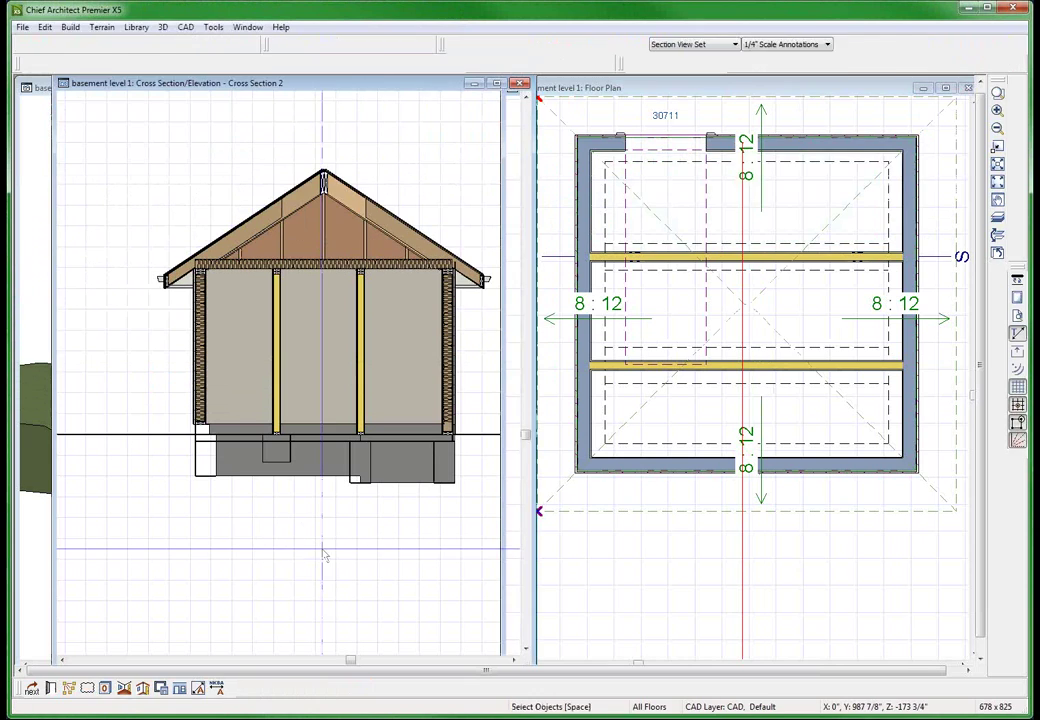
scroll(450, 425, "up", 2)
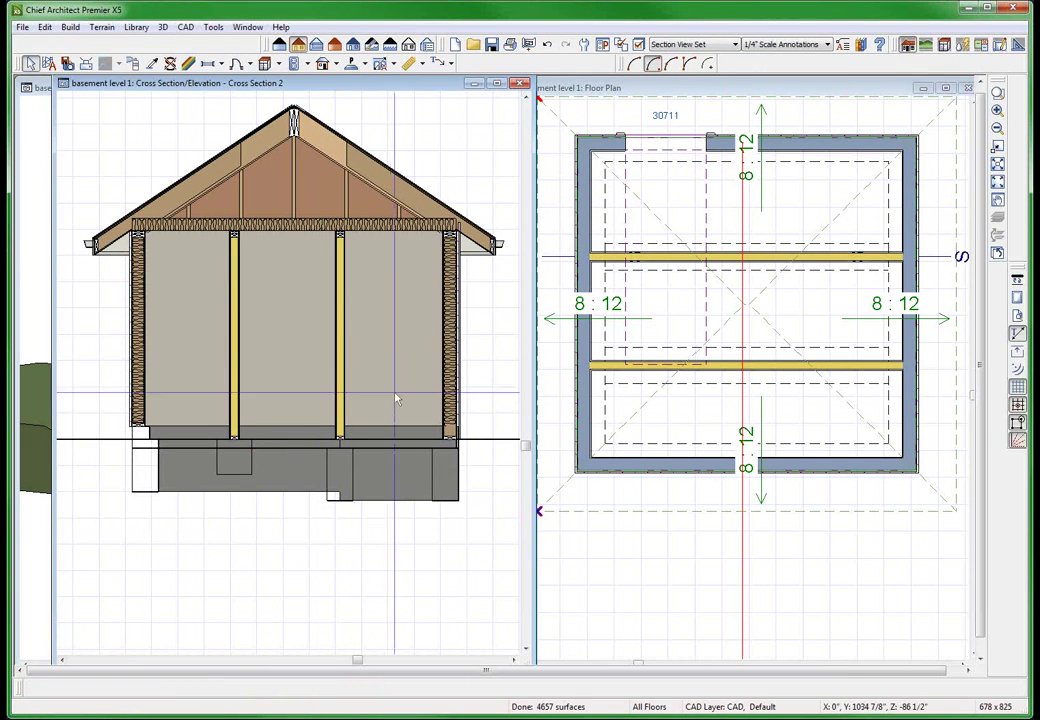
Auto-detail the cross section again and select the concrete fill of the outer footing below the former pony wall
left_click(391, 478)
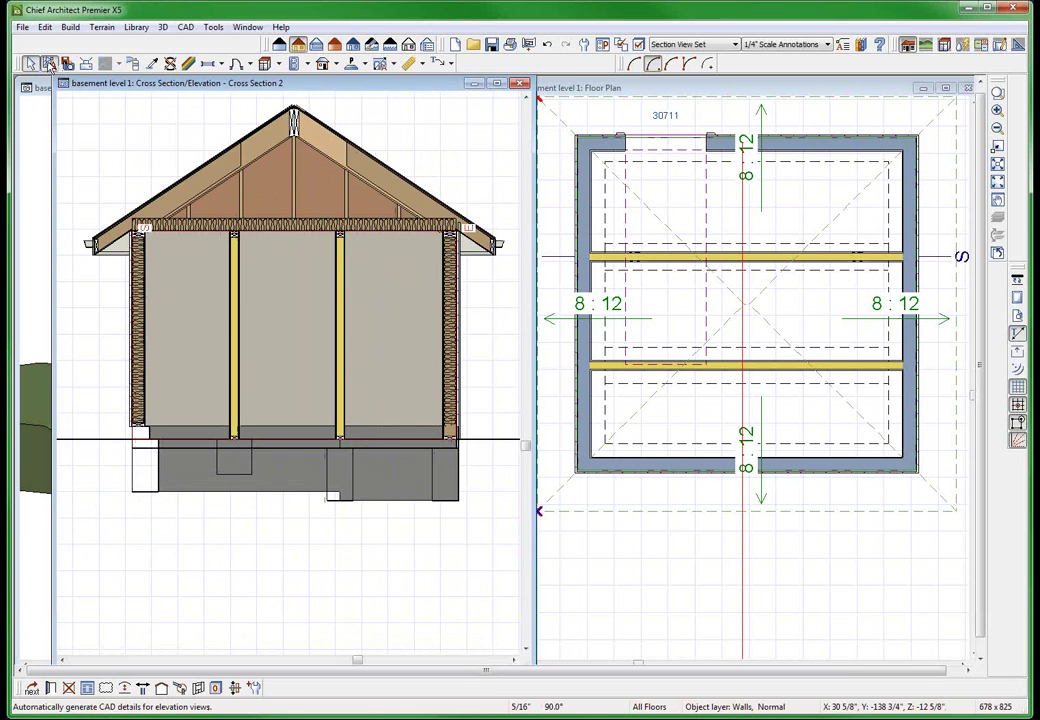
scroll(441, 505, "up", 3)
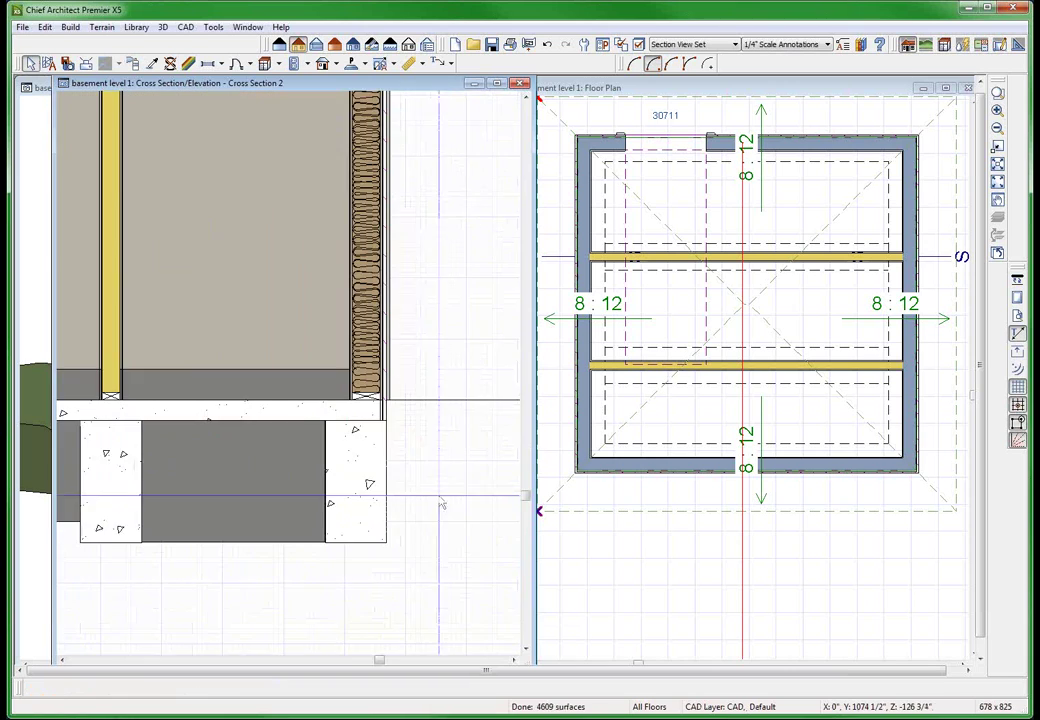
scroll(441, 505, "up", 2)
left_click(345, 502)
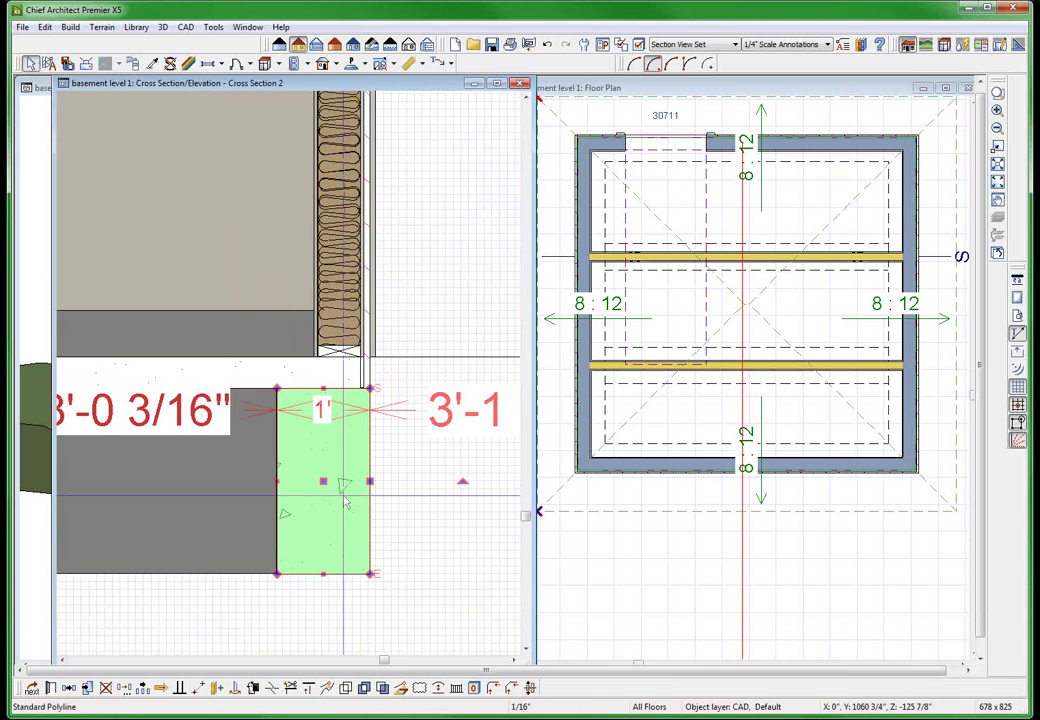
Delete the outer footing's concrete fill, restore it, and check the slab's fill where it meets the outer wall
key("Delete")
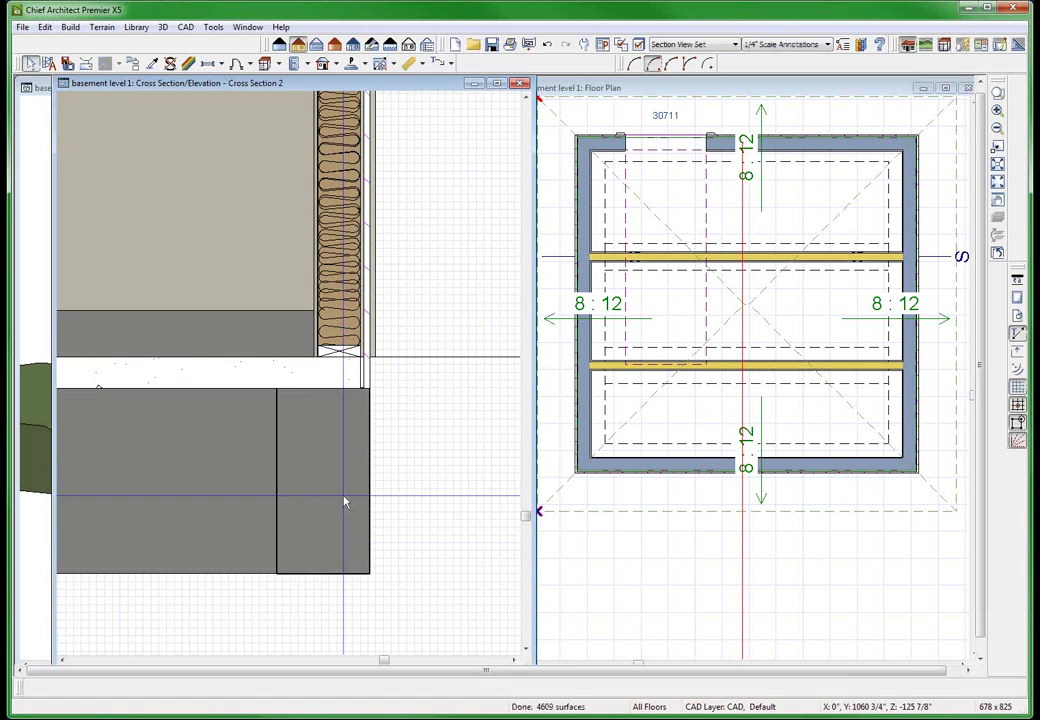
left_click(295, 373)
scroll(359, 457, "down", 1)
scroll(360, 458, "down", 2)
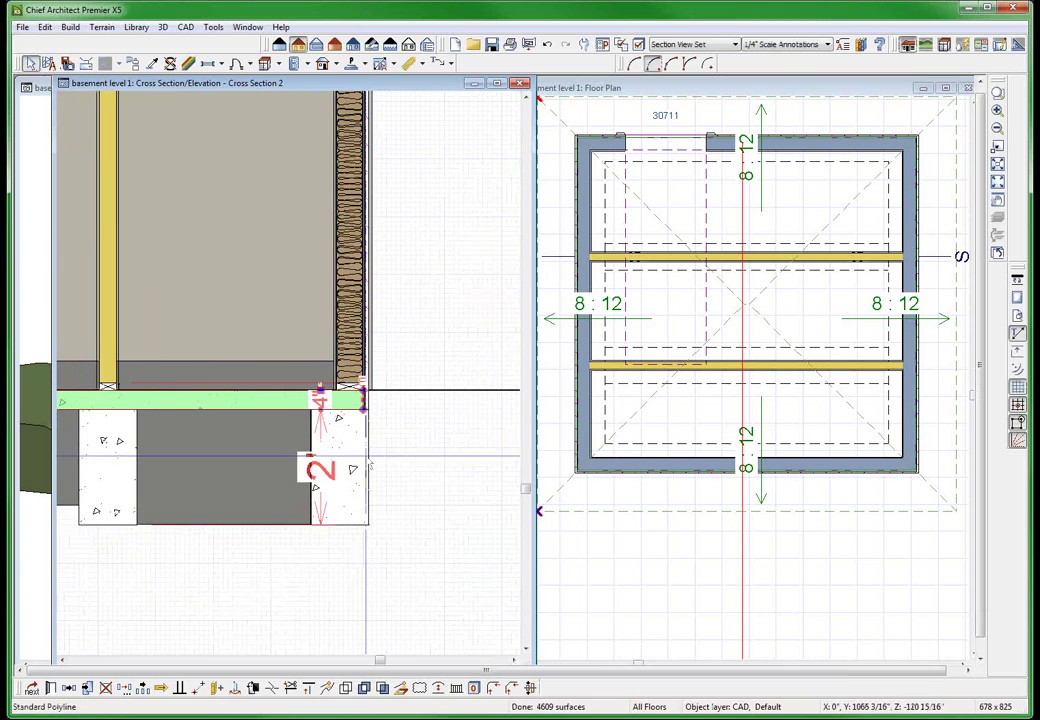
left_click(396, 414)
scroll(395, 409, "up", 2)
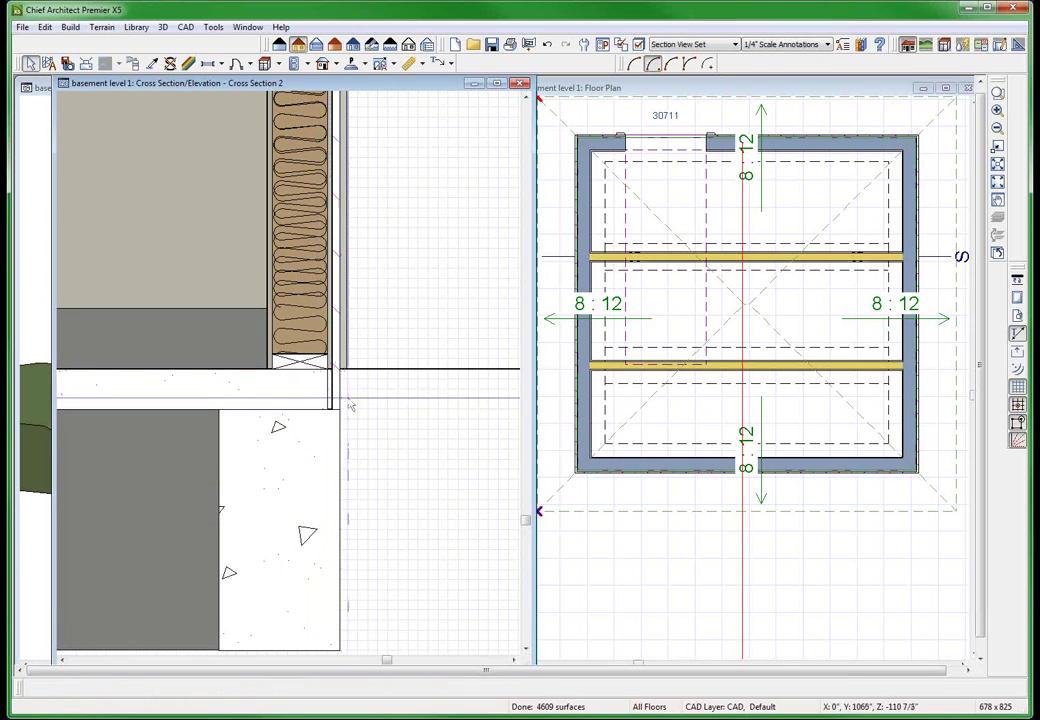
scroll(400, 410, "down", 2)
scroll(453, 404, "down", 3)
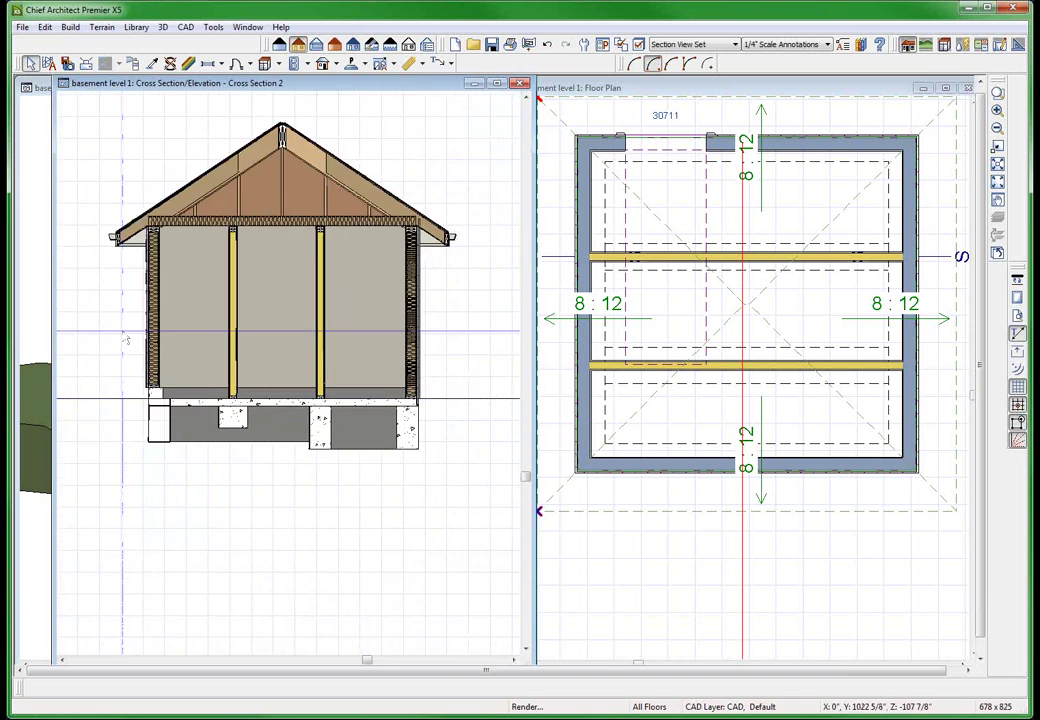
Inspect the stem wall and footing at the opposite outer wall and delete the slab's concrete fill
scroll(410, 546, "up", 3)
scroll(410, 546, "up", 1)
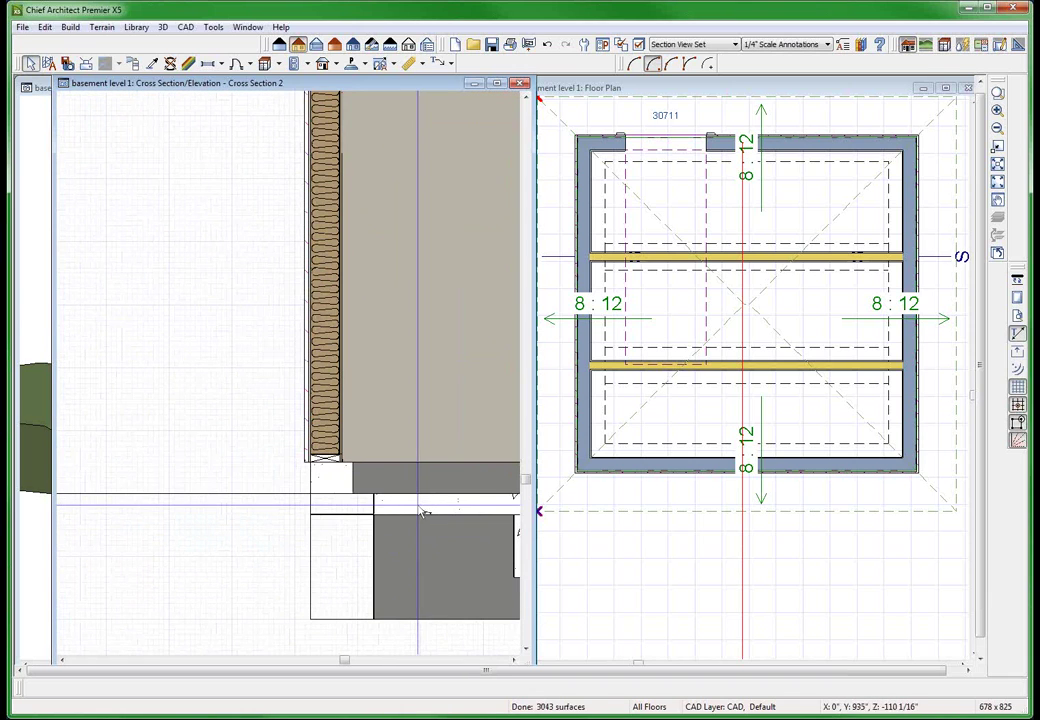
left_click(330, 478)
scroll(330, 478, "down", 1)
left_click(291, 525)
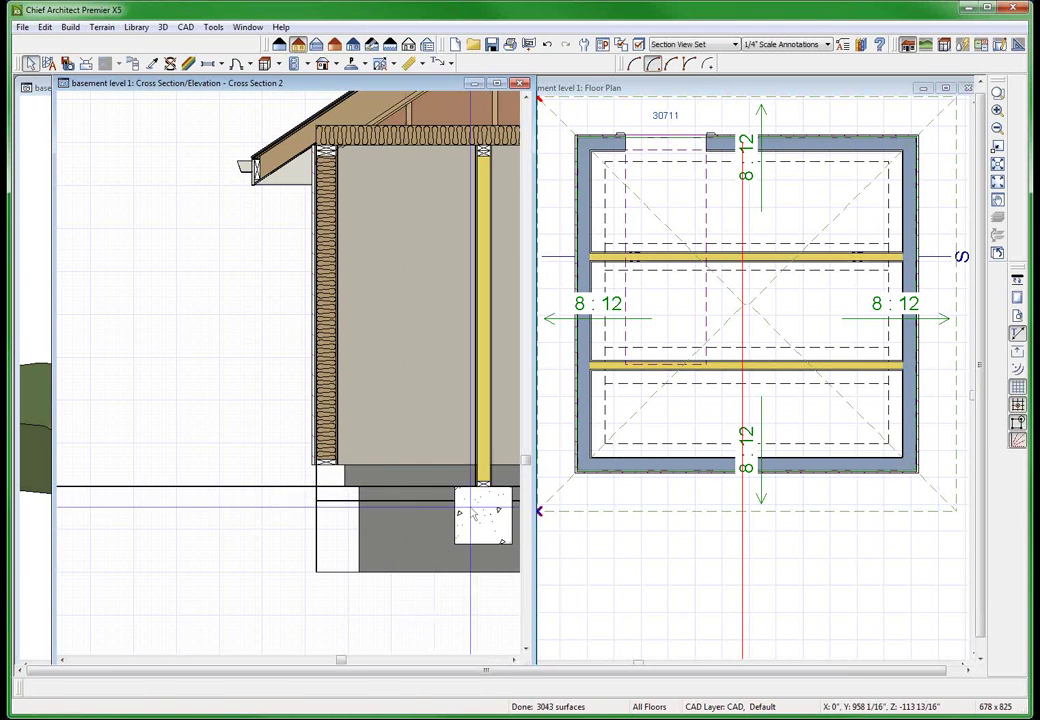
Delete the concrete fills of the footings below the two interior walls of the small building
left_click(482, 510)
scroll(236, 575, "down", 4)
scroll(232, 570, "up", 4)
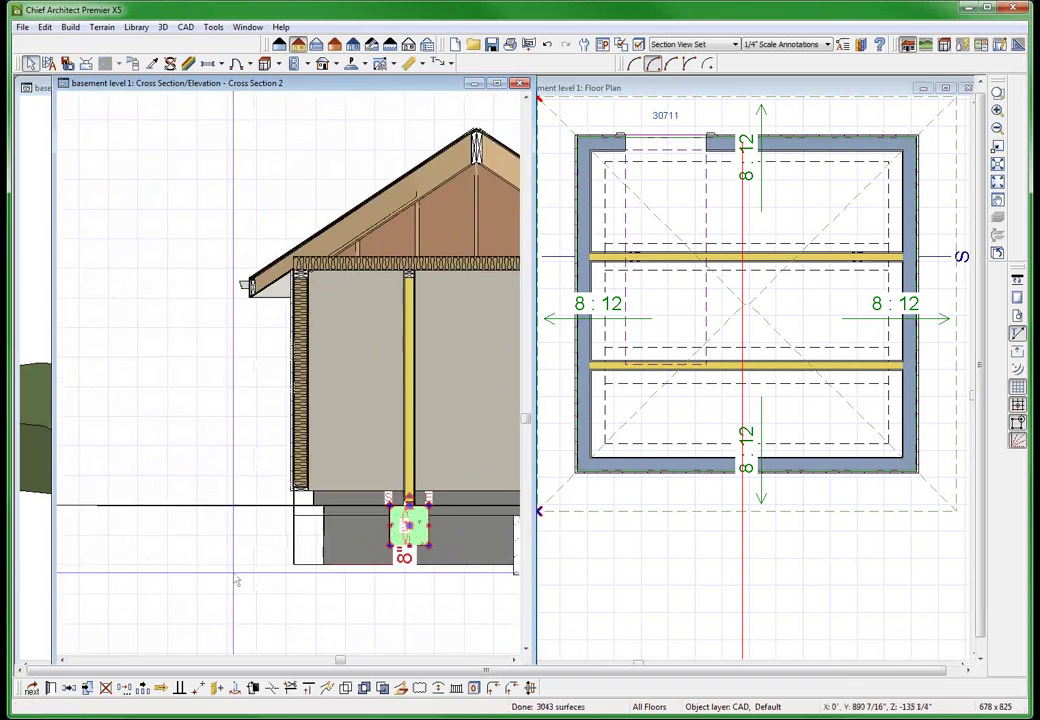
scroll(137, 548, "down", 3)
left_click(241, 539)
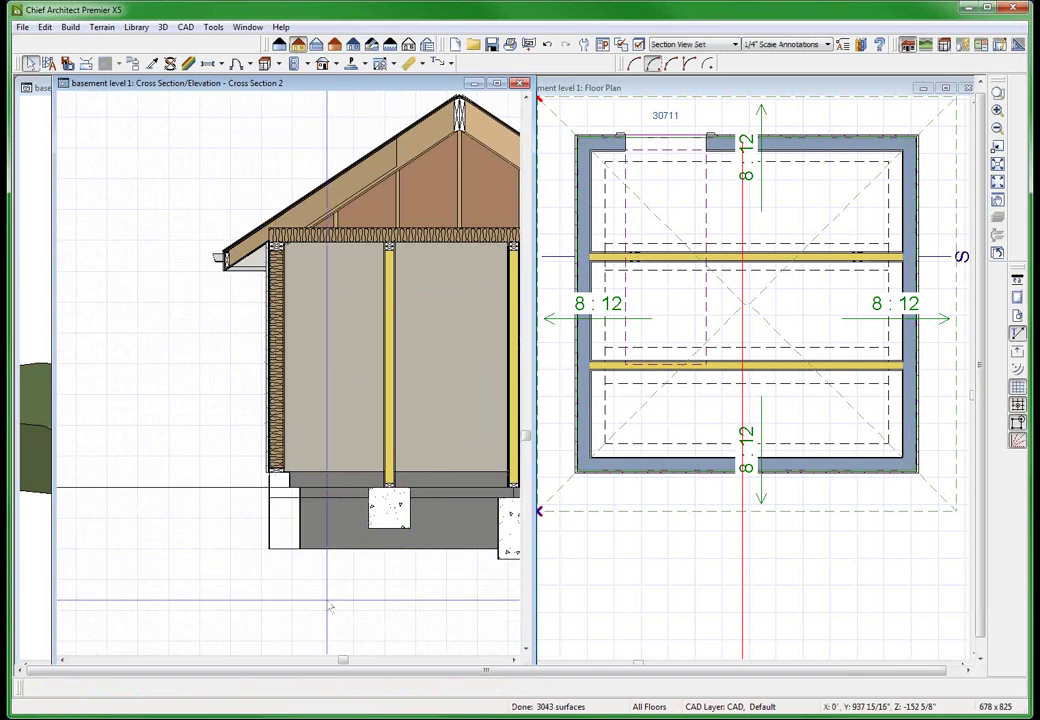
left_click(388, 507)
key("Delete")
scroll(390, 522, "down", 1)
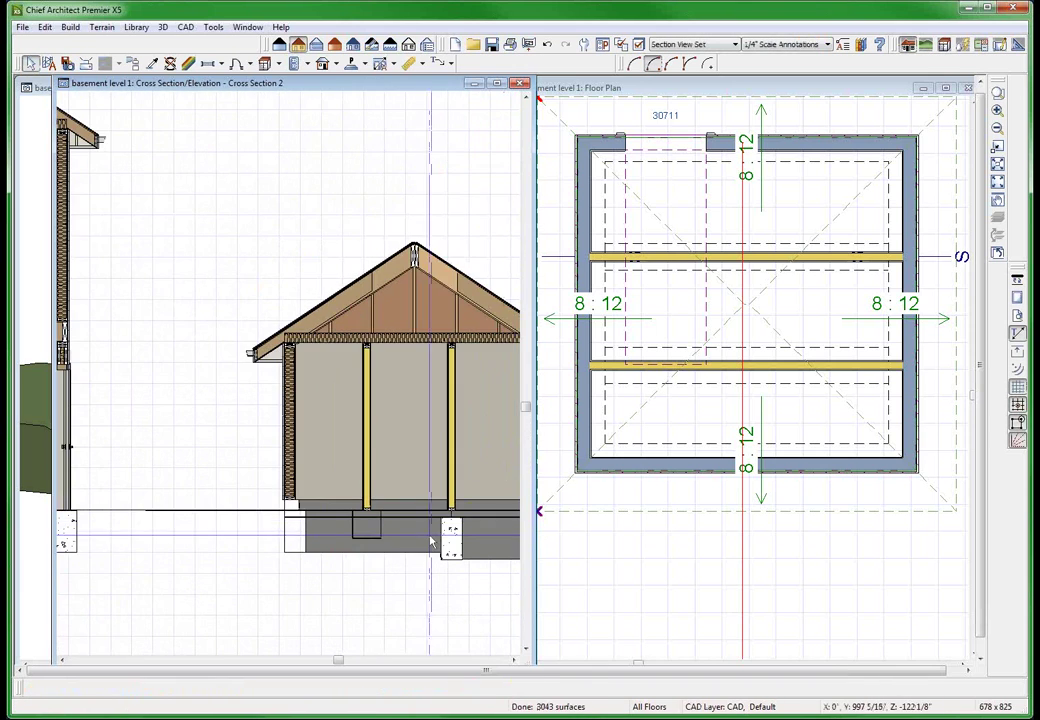
left_click(448, 530)
left_click(390, 629)
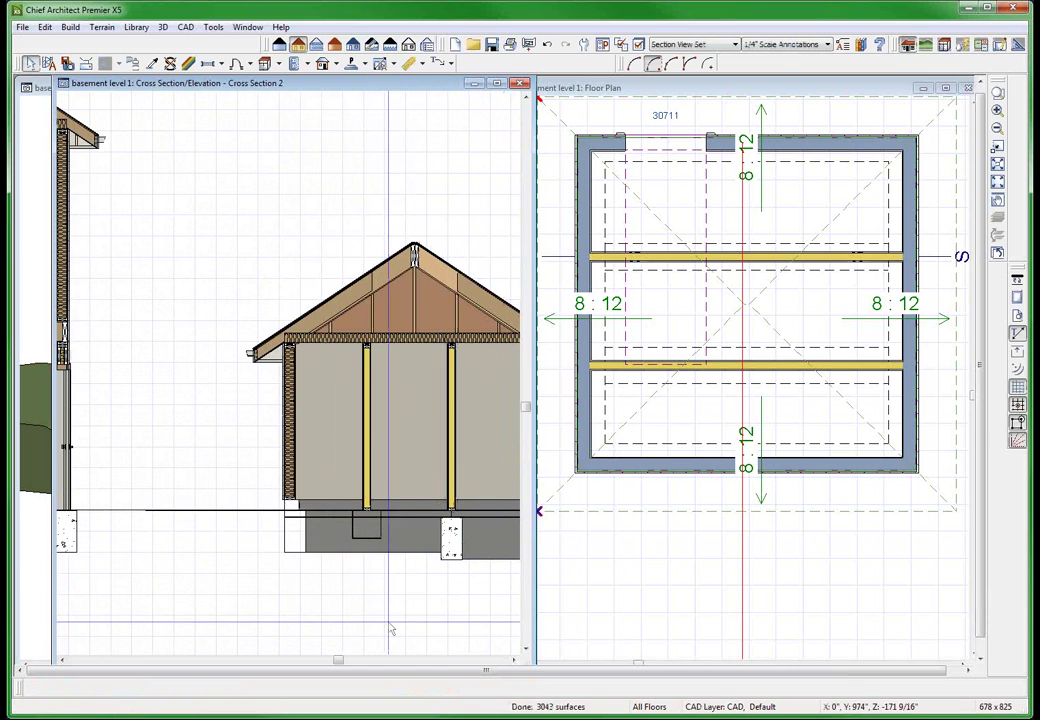
left_click(451, 537)
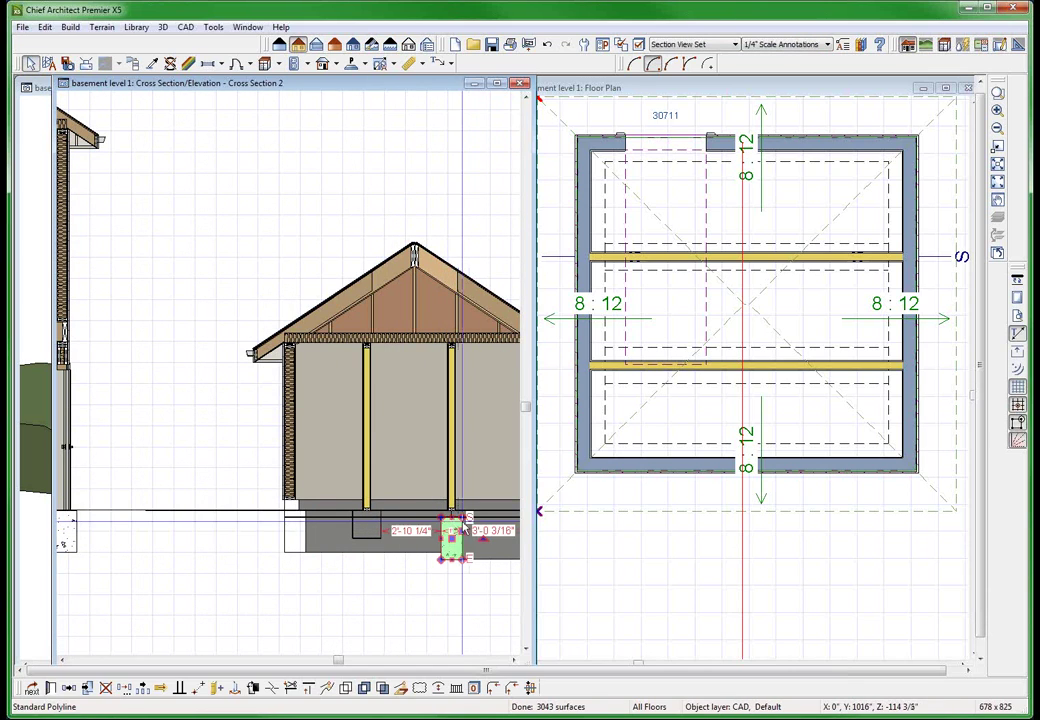
key("Delete")
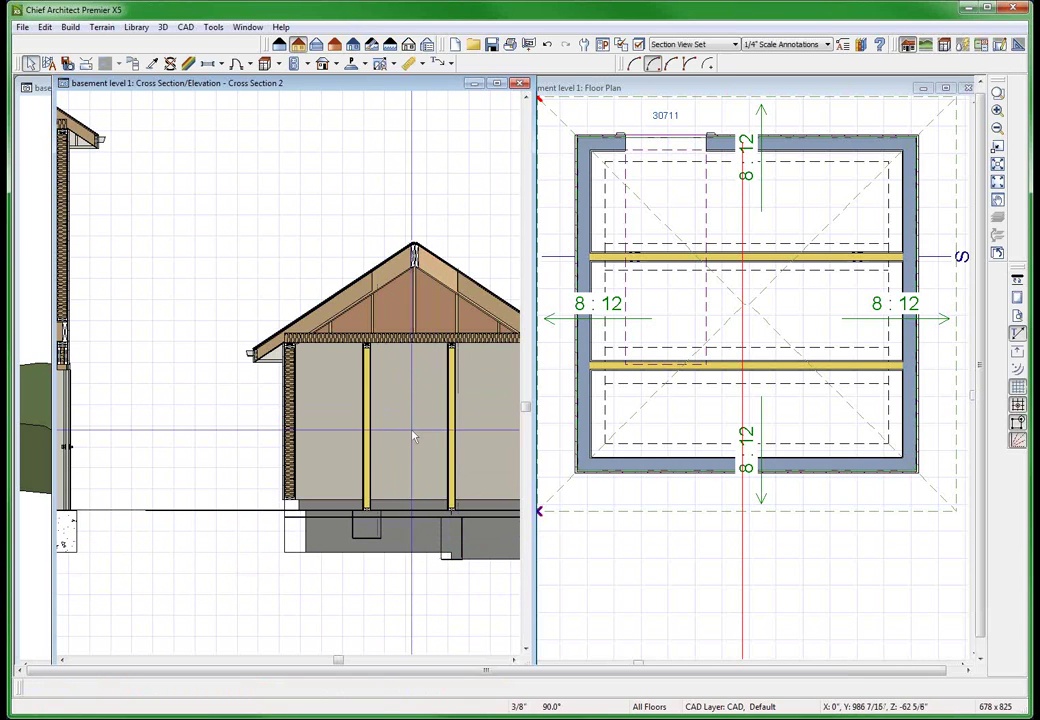
Compare the foundations of both buildings in the cross section with the interior walls and footings in the floor plan
scroll(361, 440, "down", 3)
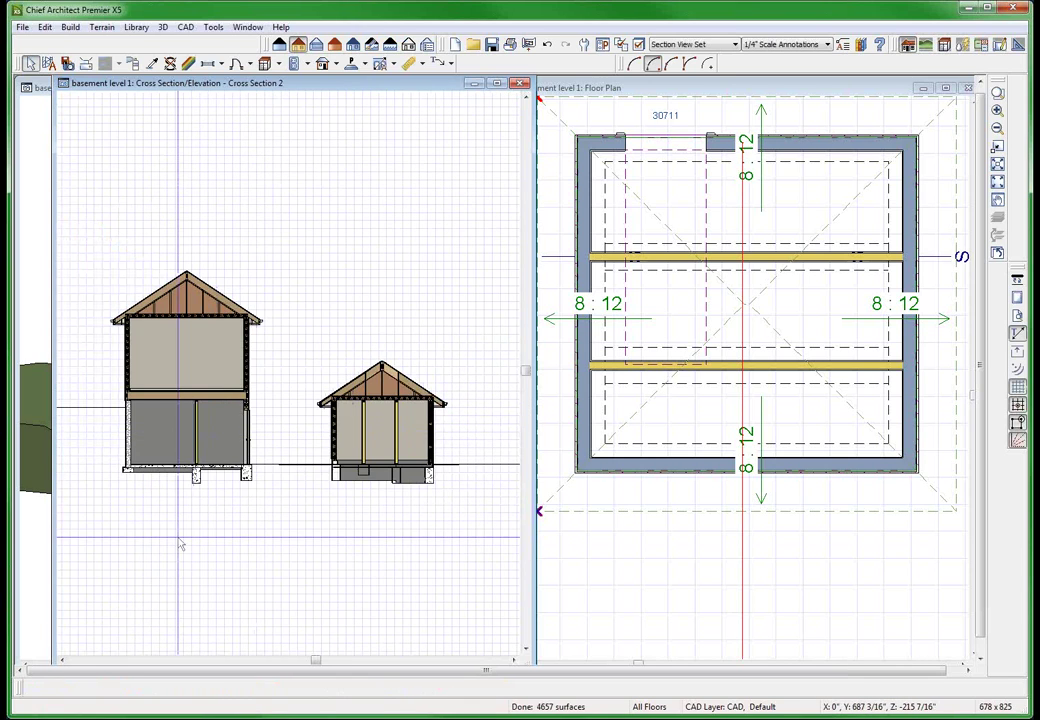
scroll(181, 545, "up", 2)
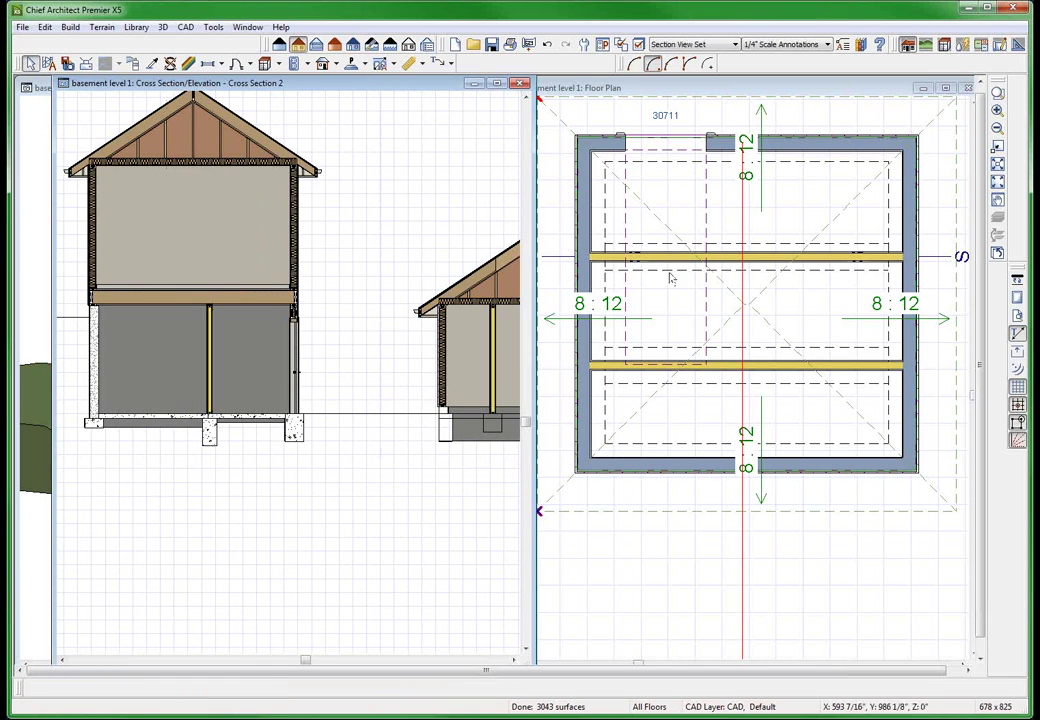
left_click(696, 256)
scroll(743, 281, "down", 2)
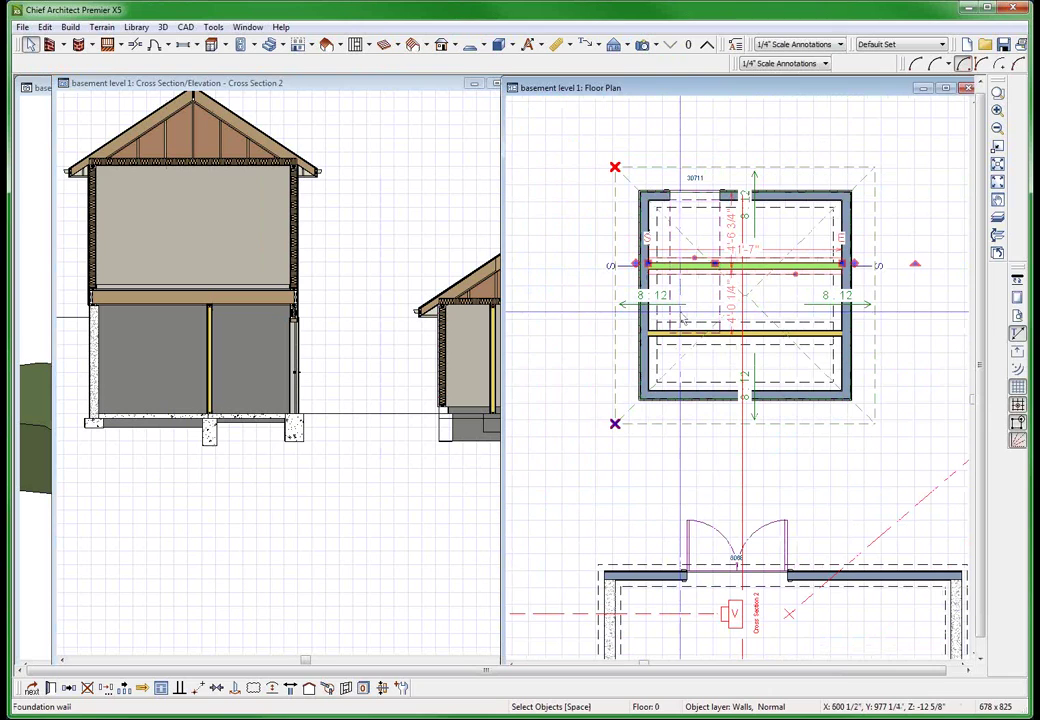
left_click(399, 420)
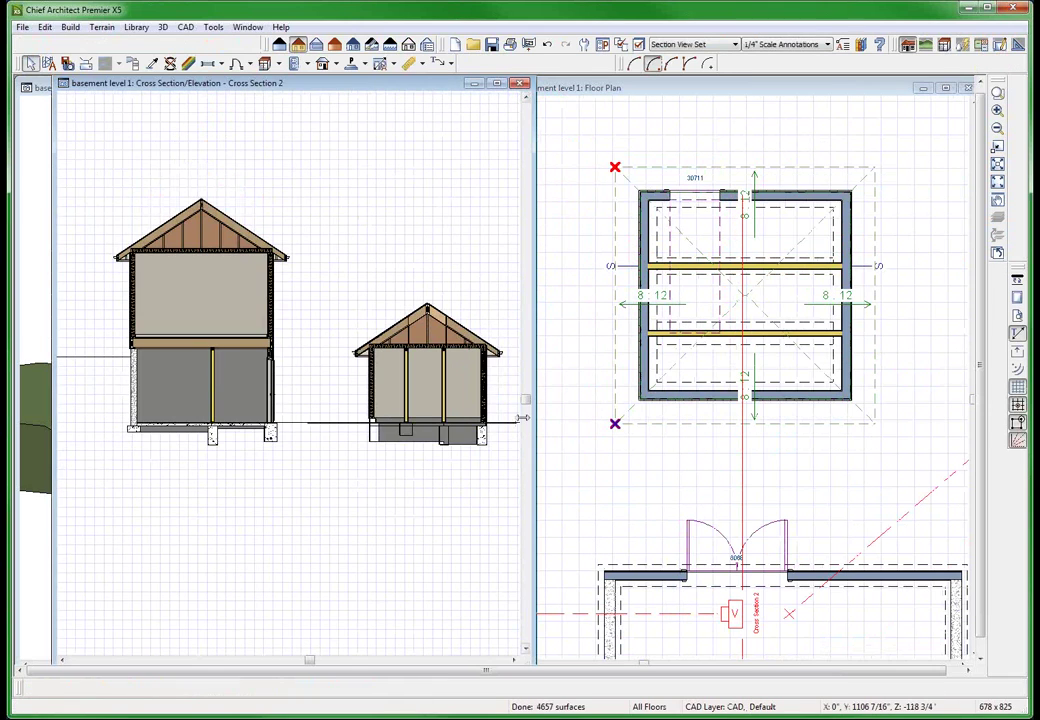
scroll(472, 455, "up", 2)
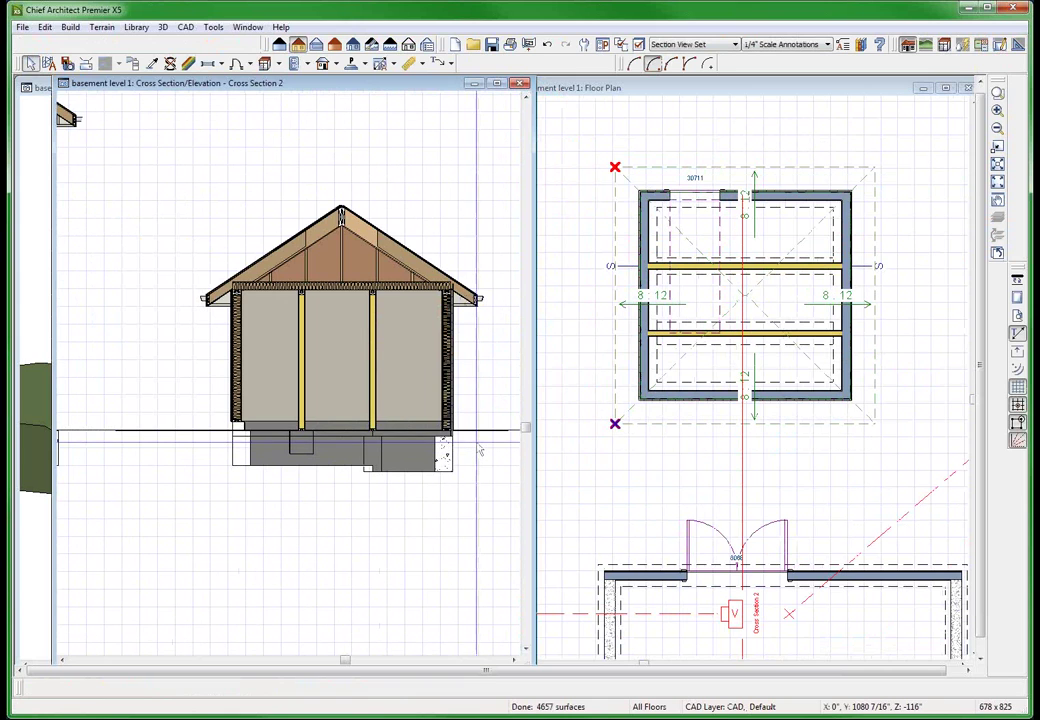
scroll(796, 275, "down", 4)
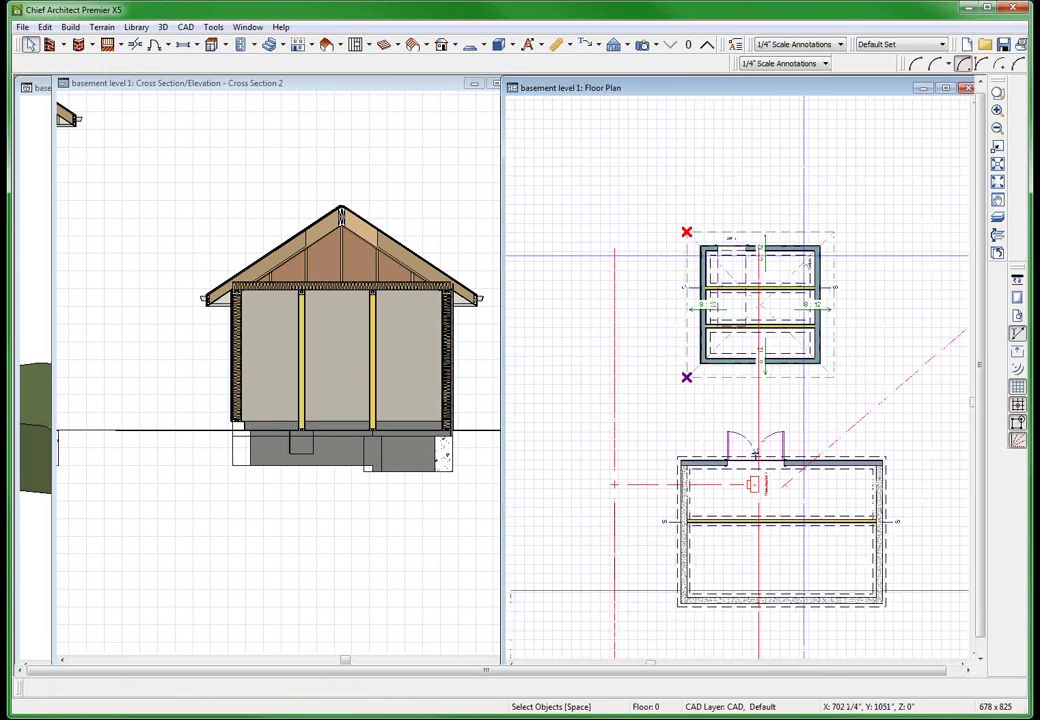
Close the cross section without saving it and activate the orthographic full overview
key("ctrl+w")
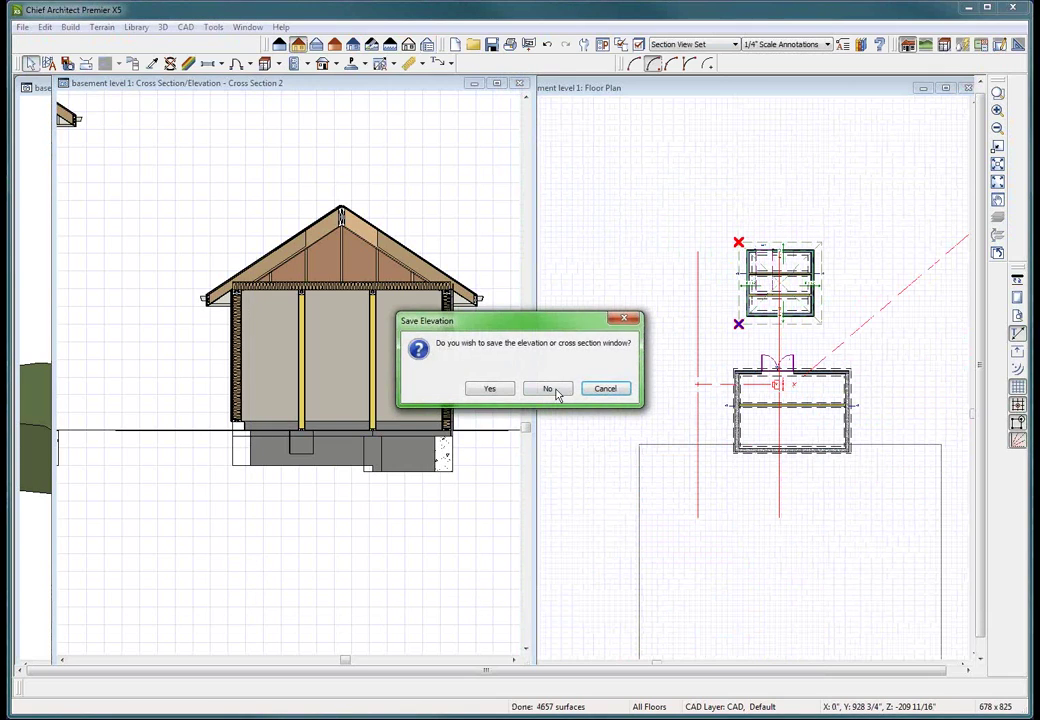
left_click(549, 389)
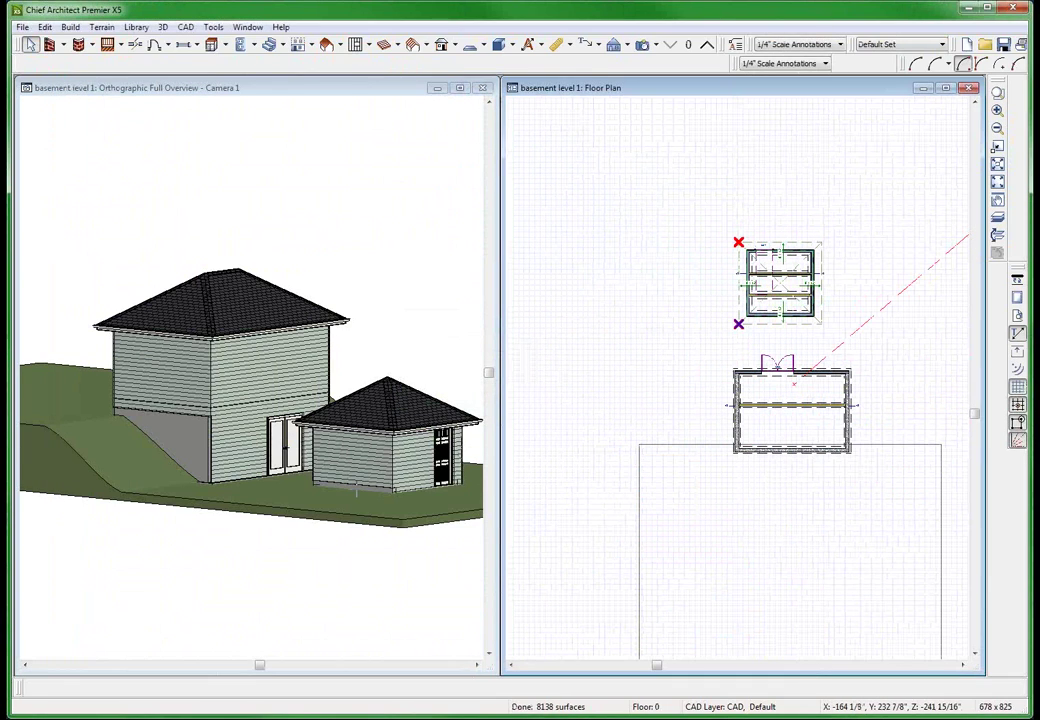
left_click(355, 488)
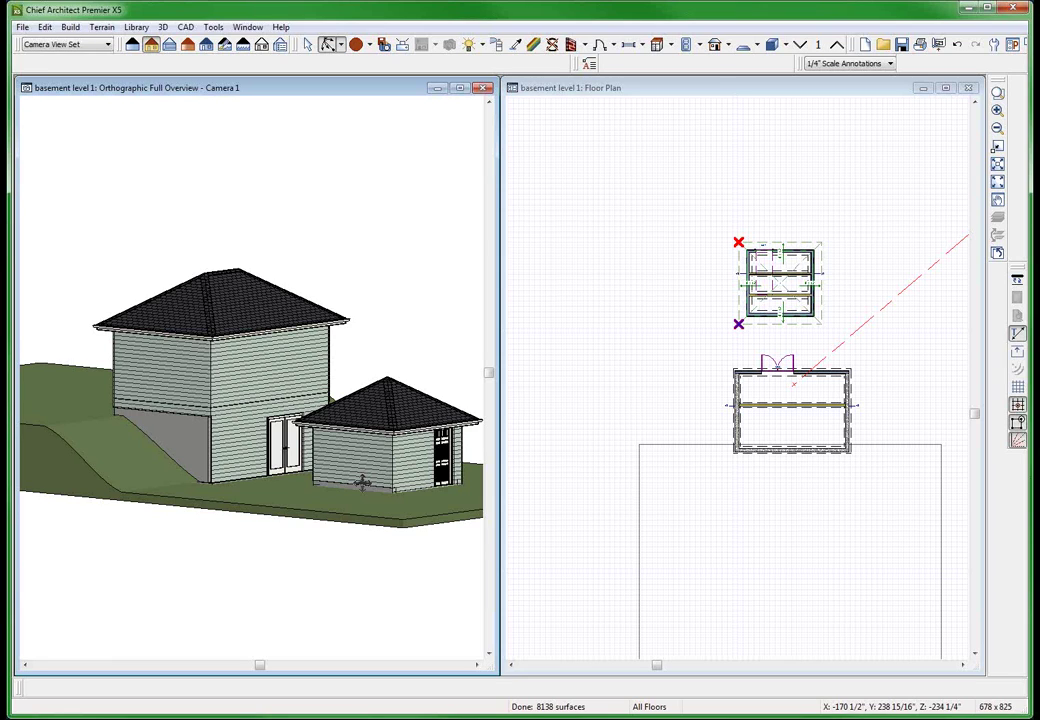
Examine the foundation wall with the 6068 door and the footing lines of both buildings in the floor plan
left_click(677, 375)
scroll(742, 387, "up", 2)
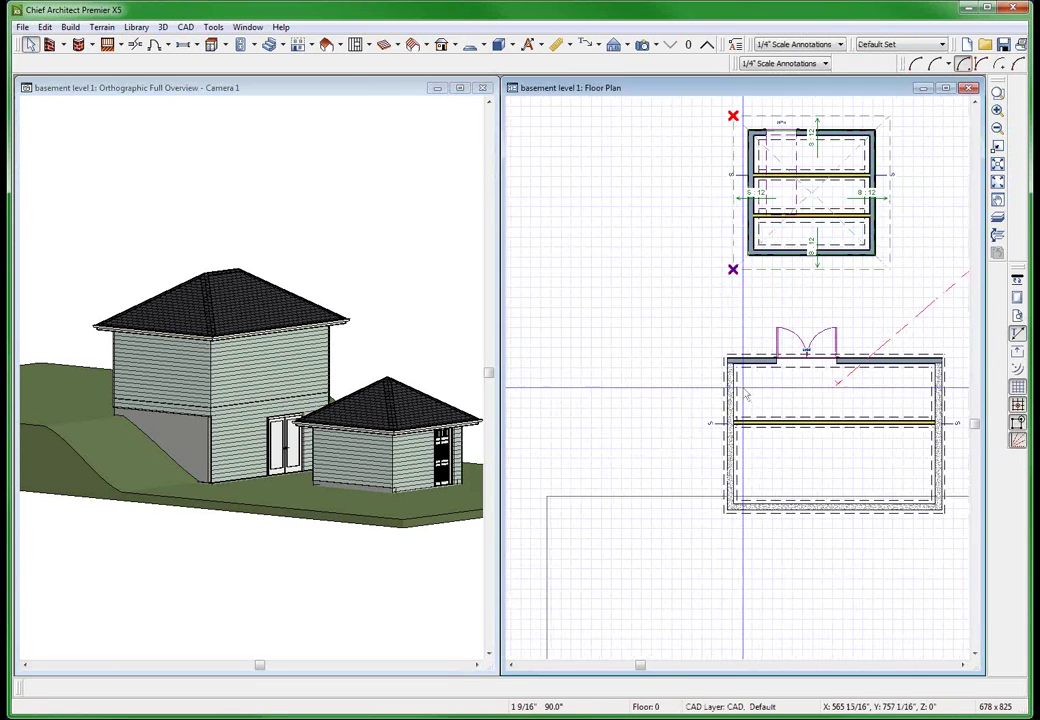
scroll(742, 387, "up", 3)
left_click(751, 341)
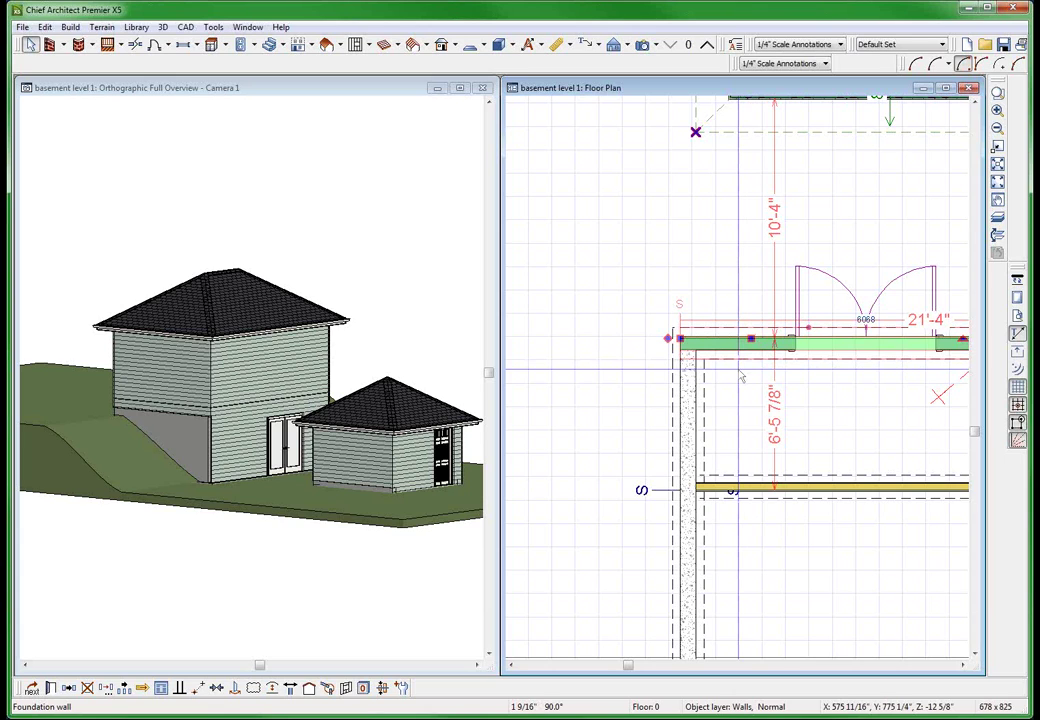
left_click(605, 283)
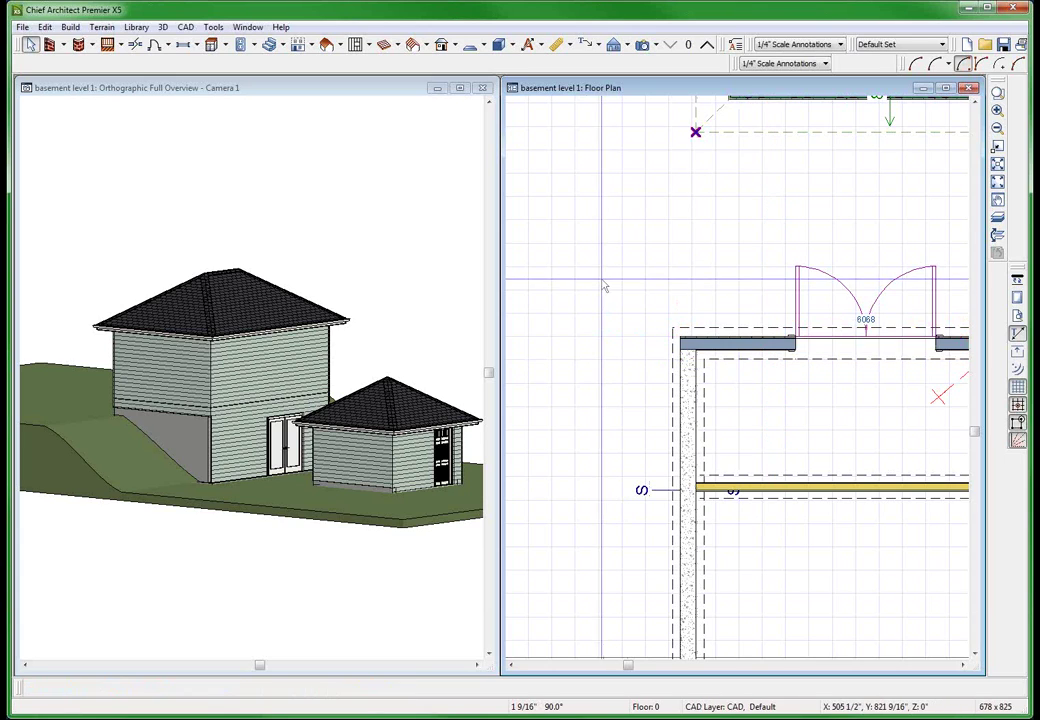
scroll(566, 406, "down", 2)
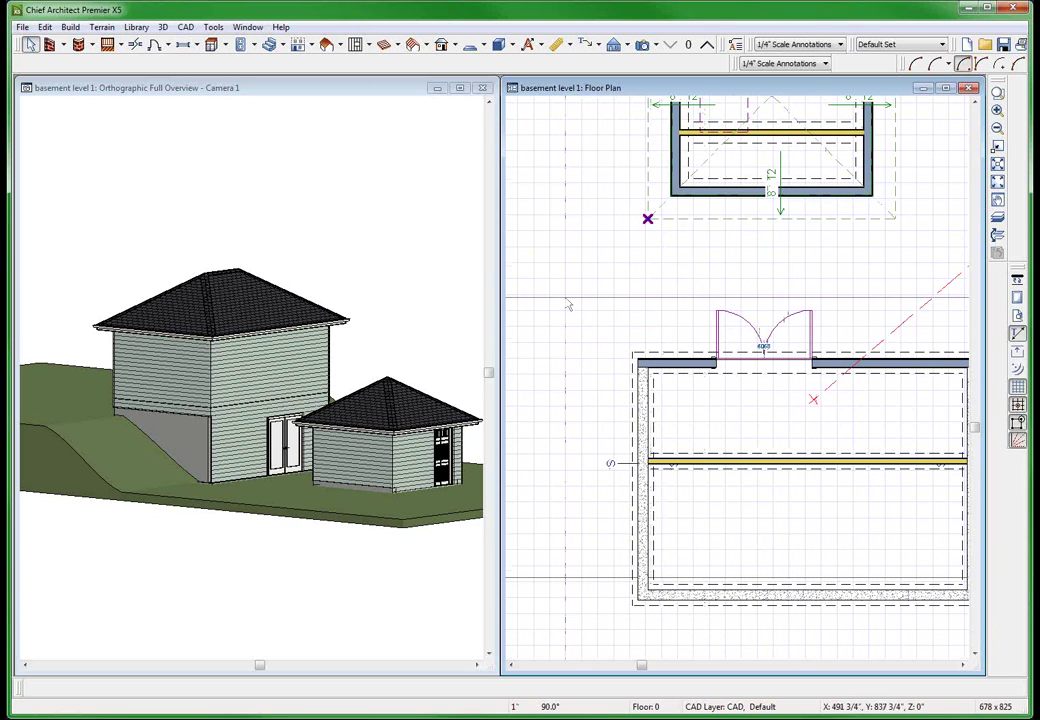
scroll(568, 305, "down", 2)
scroll(656, 125, "up", 3)
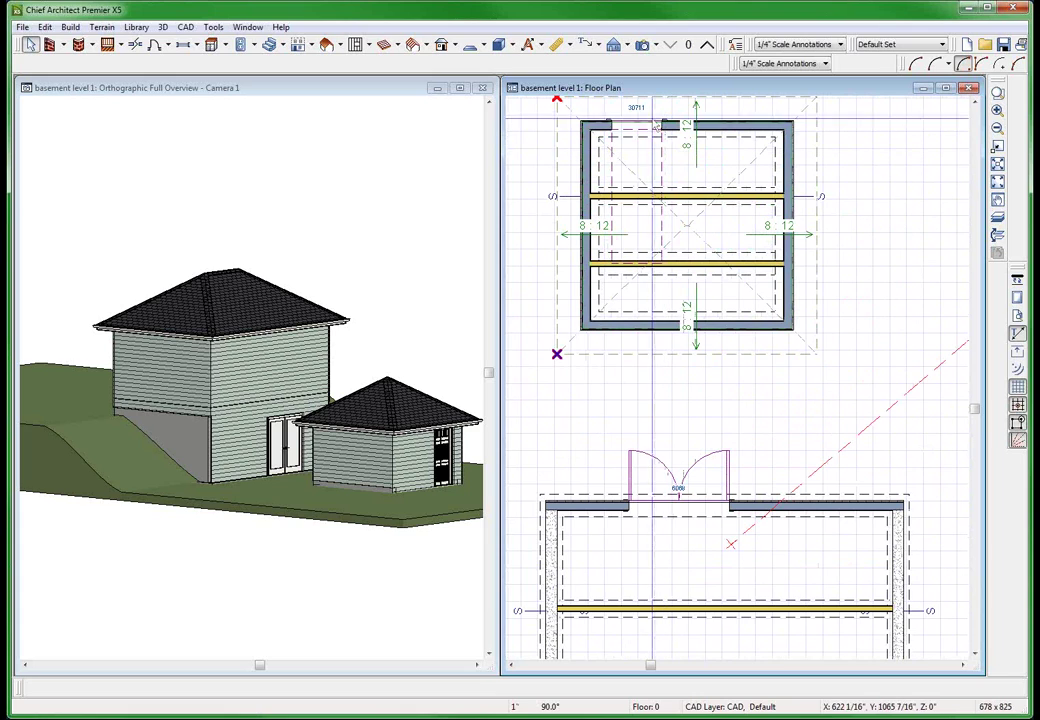